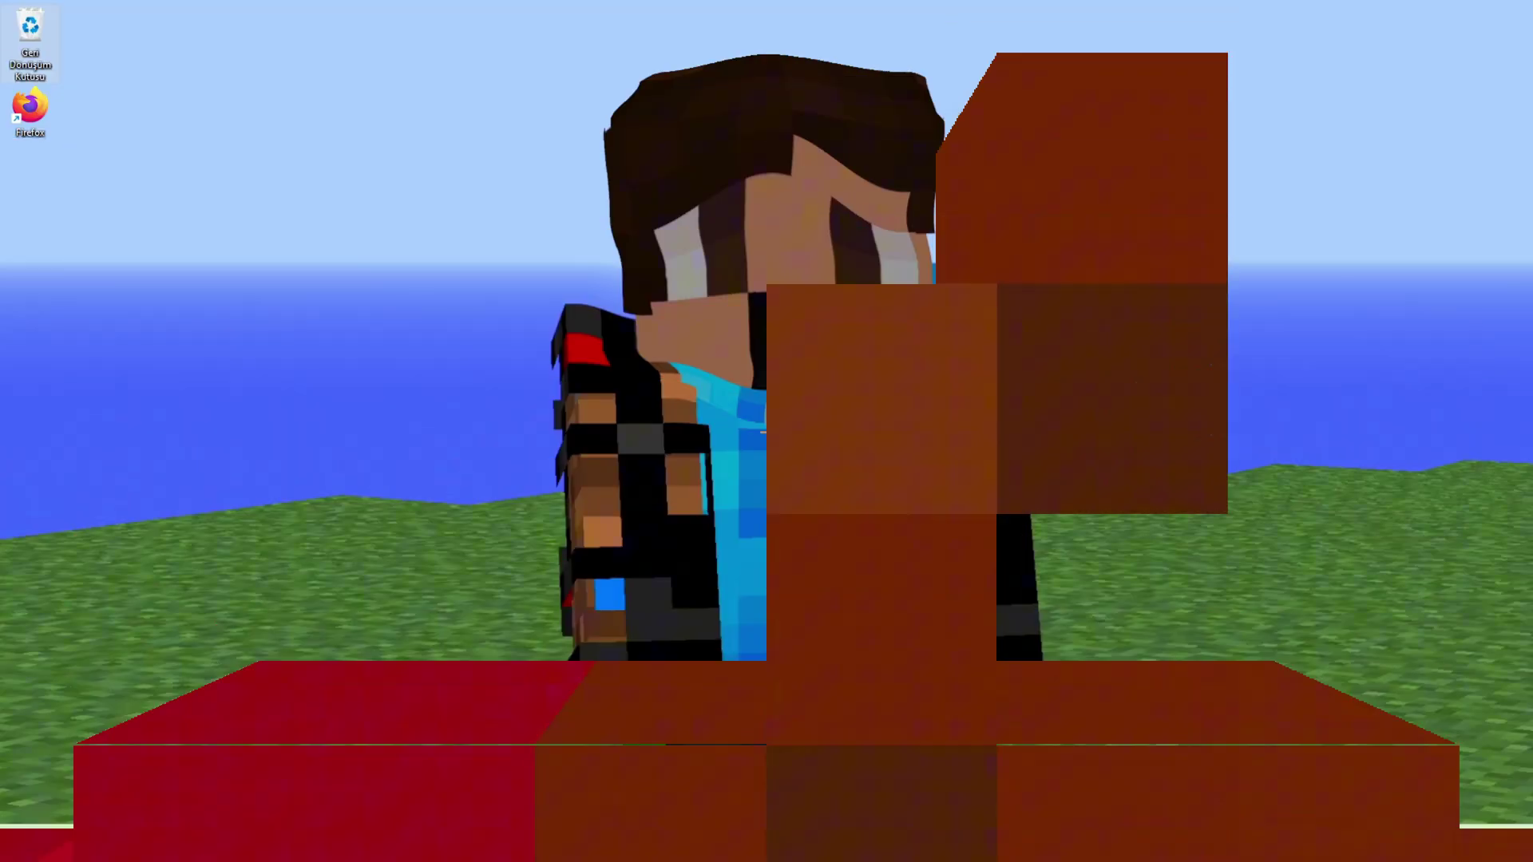
# Search the web for "mcreator" in Firefox, open the official MCreator site and dismiss the translation offer
pyautogui.click(874, 845)
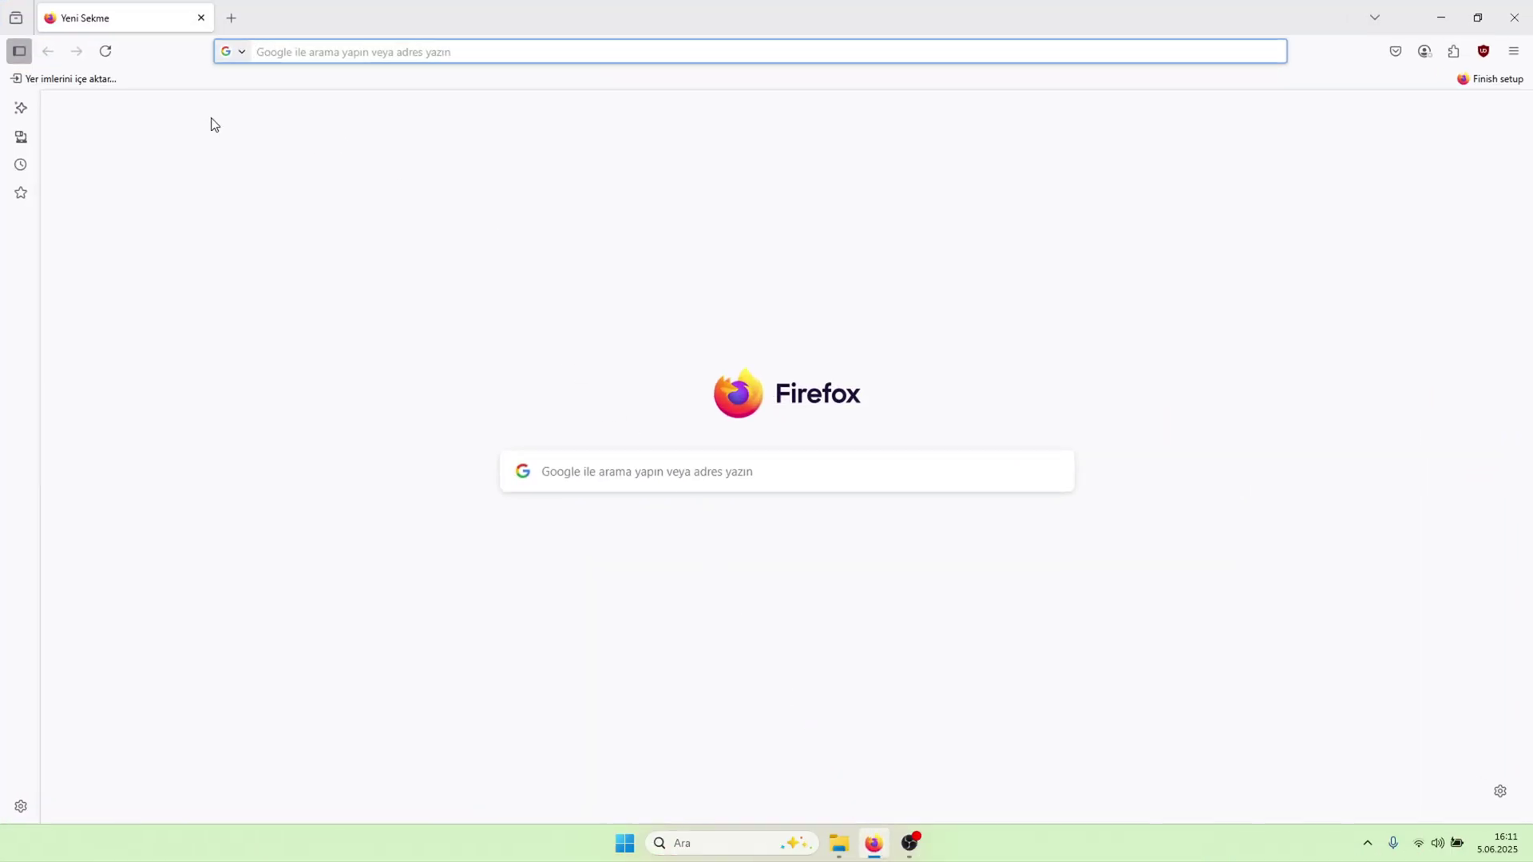
pyautogui.write('mcreator')
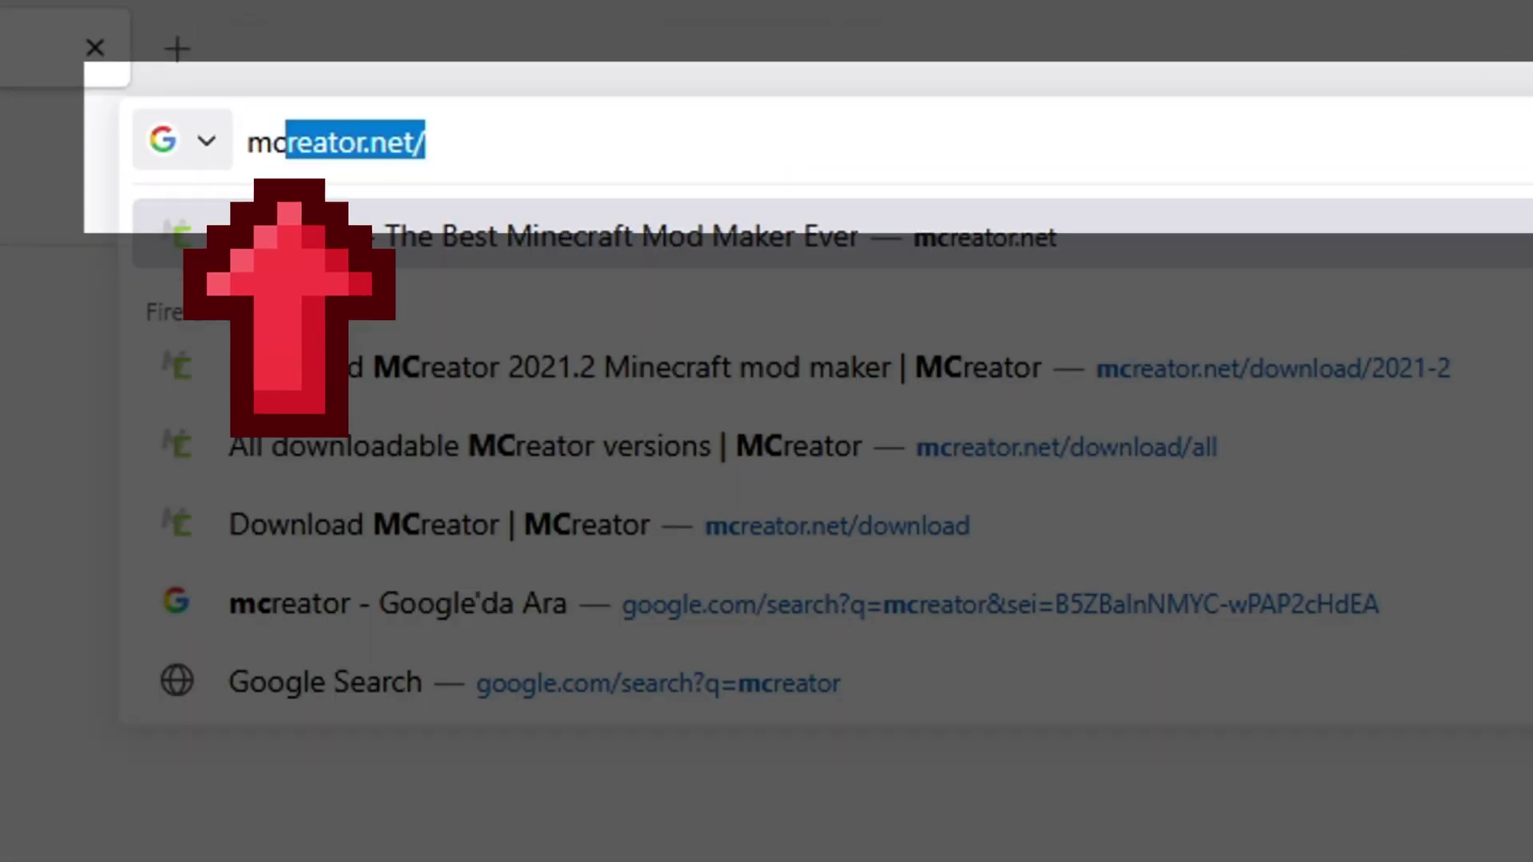
pyautogui.press('Delete')
pyautogui.press('Return')
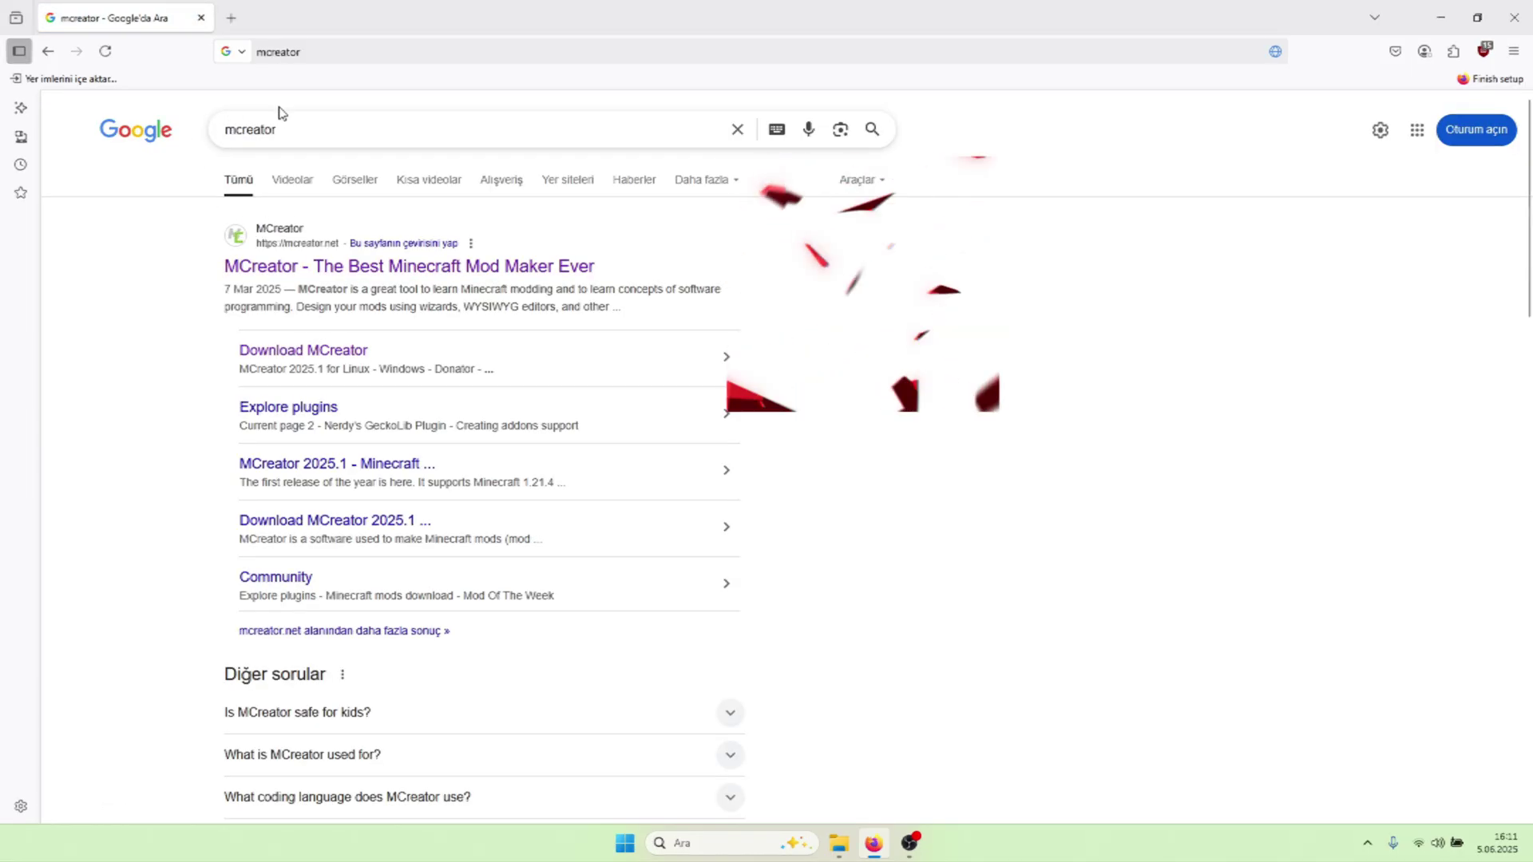
pyautogui.click(260, 270)
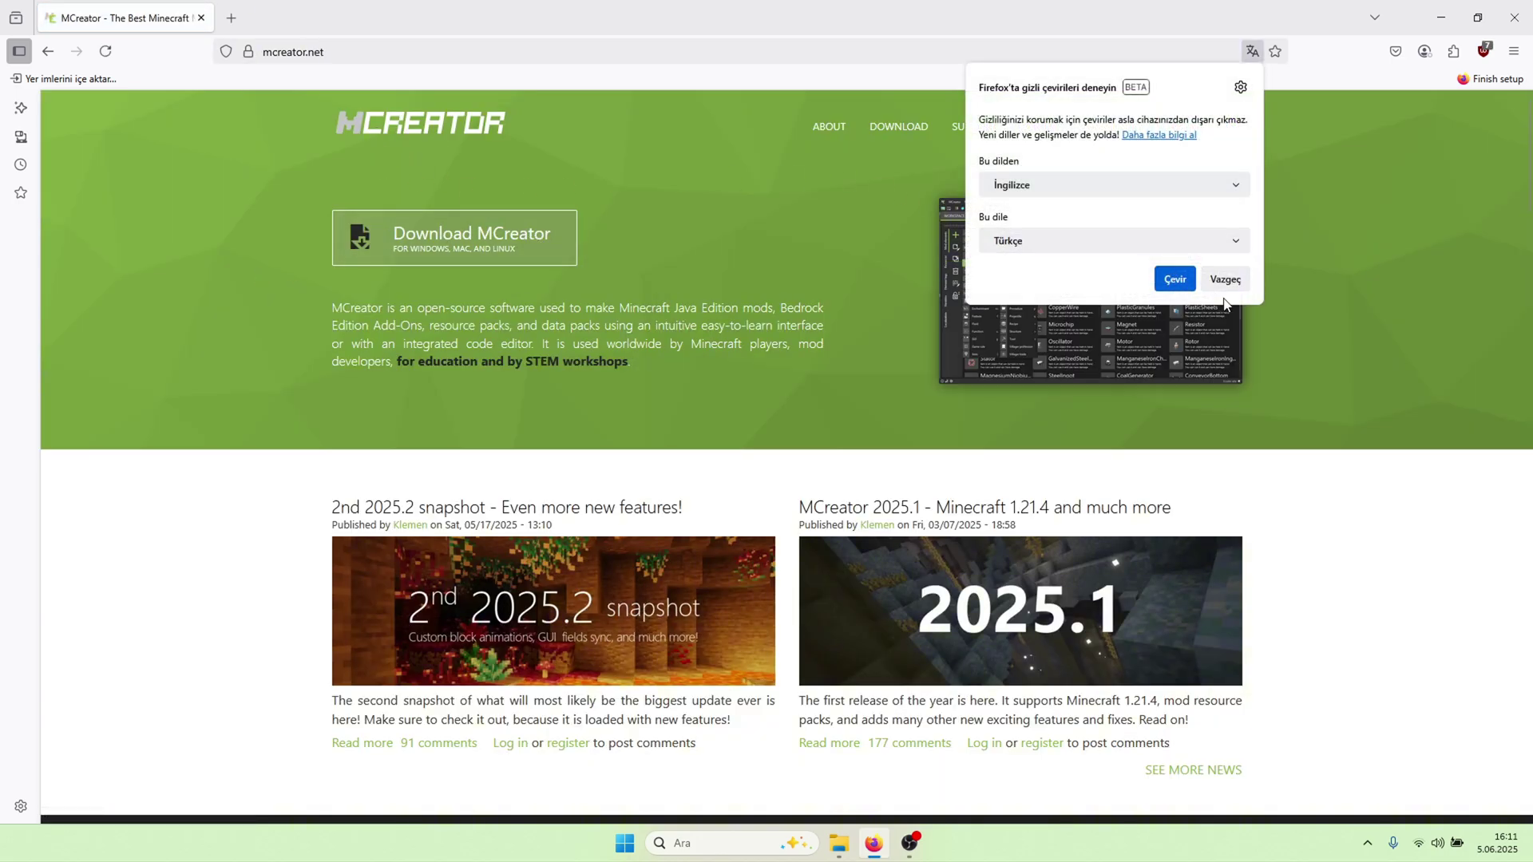
pyautogui.press('Escape')
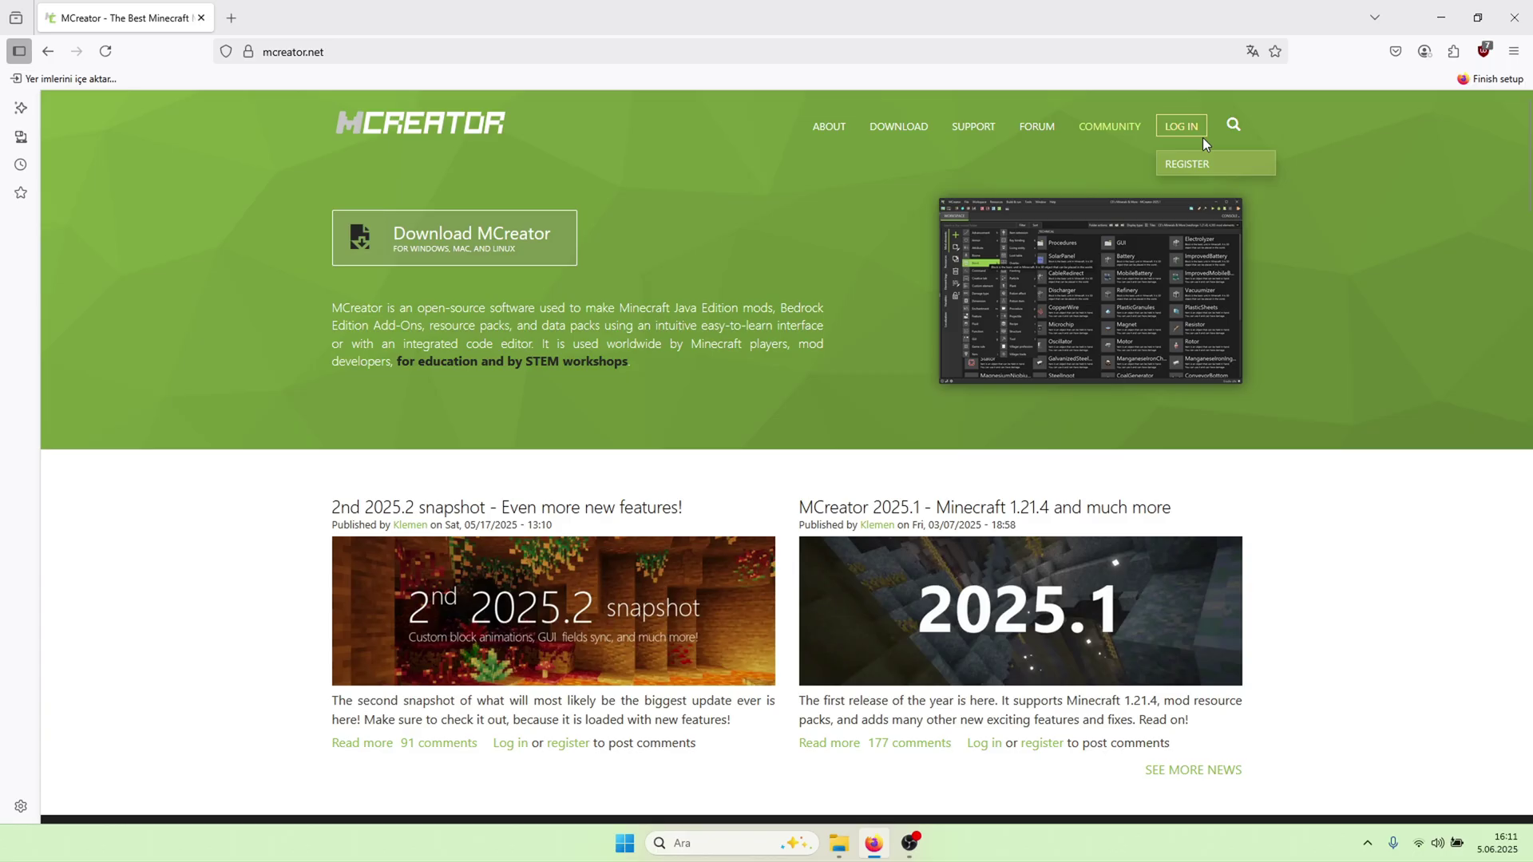
# Go to MCreator's download page and open the list of older MCreator downloads
pyautogui.click(898, 130)
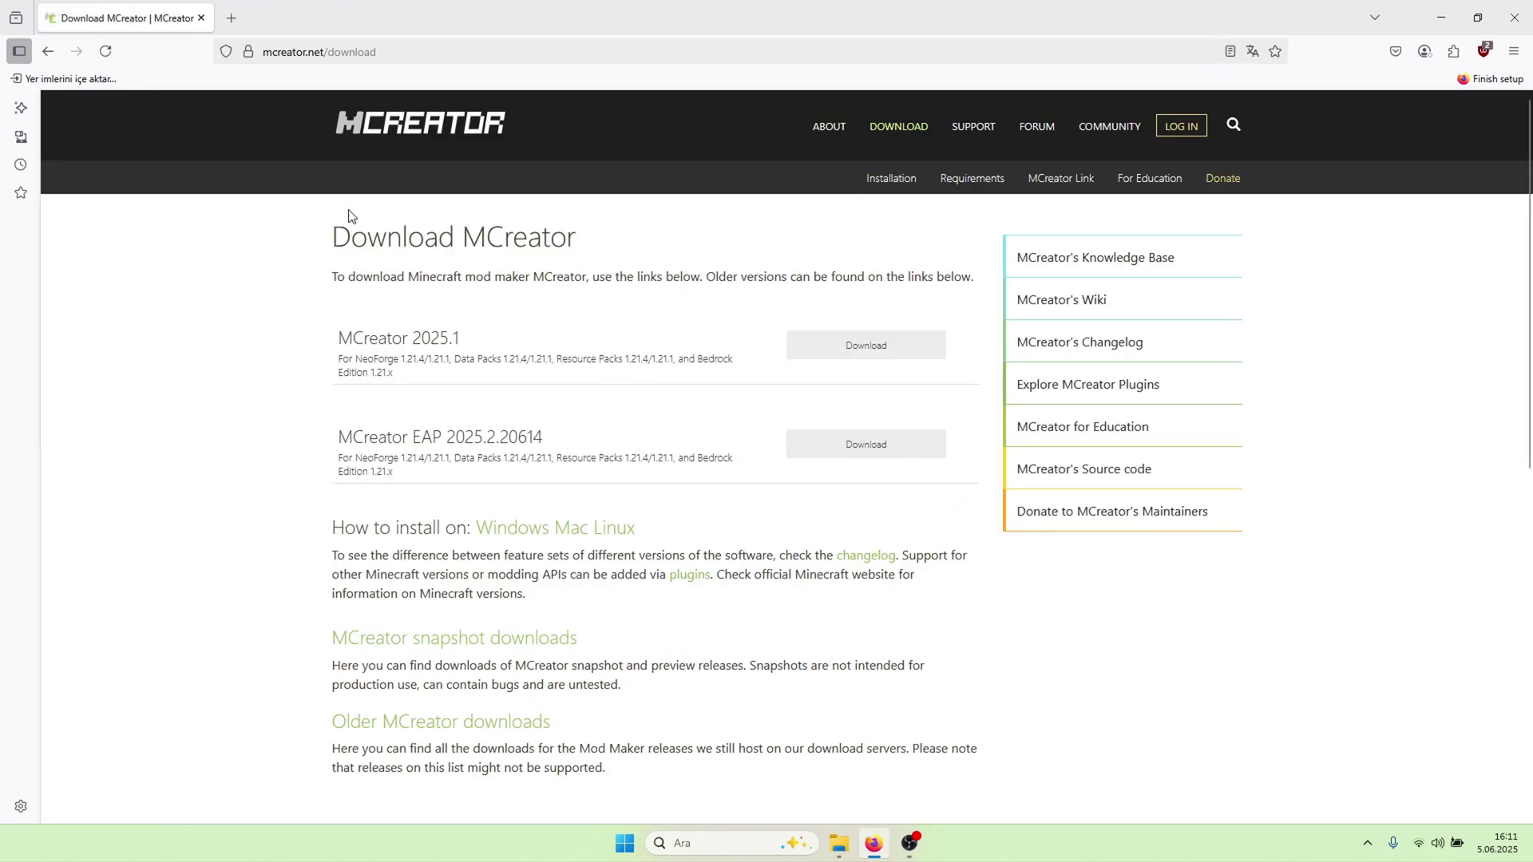
pyautogui.moveTo(503, 305); pyautogui.dragTo(483, 331)
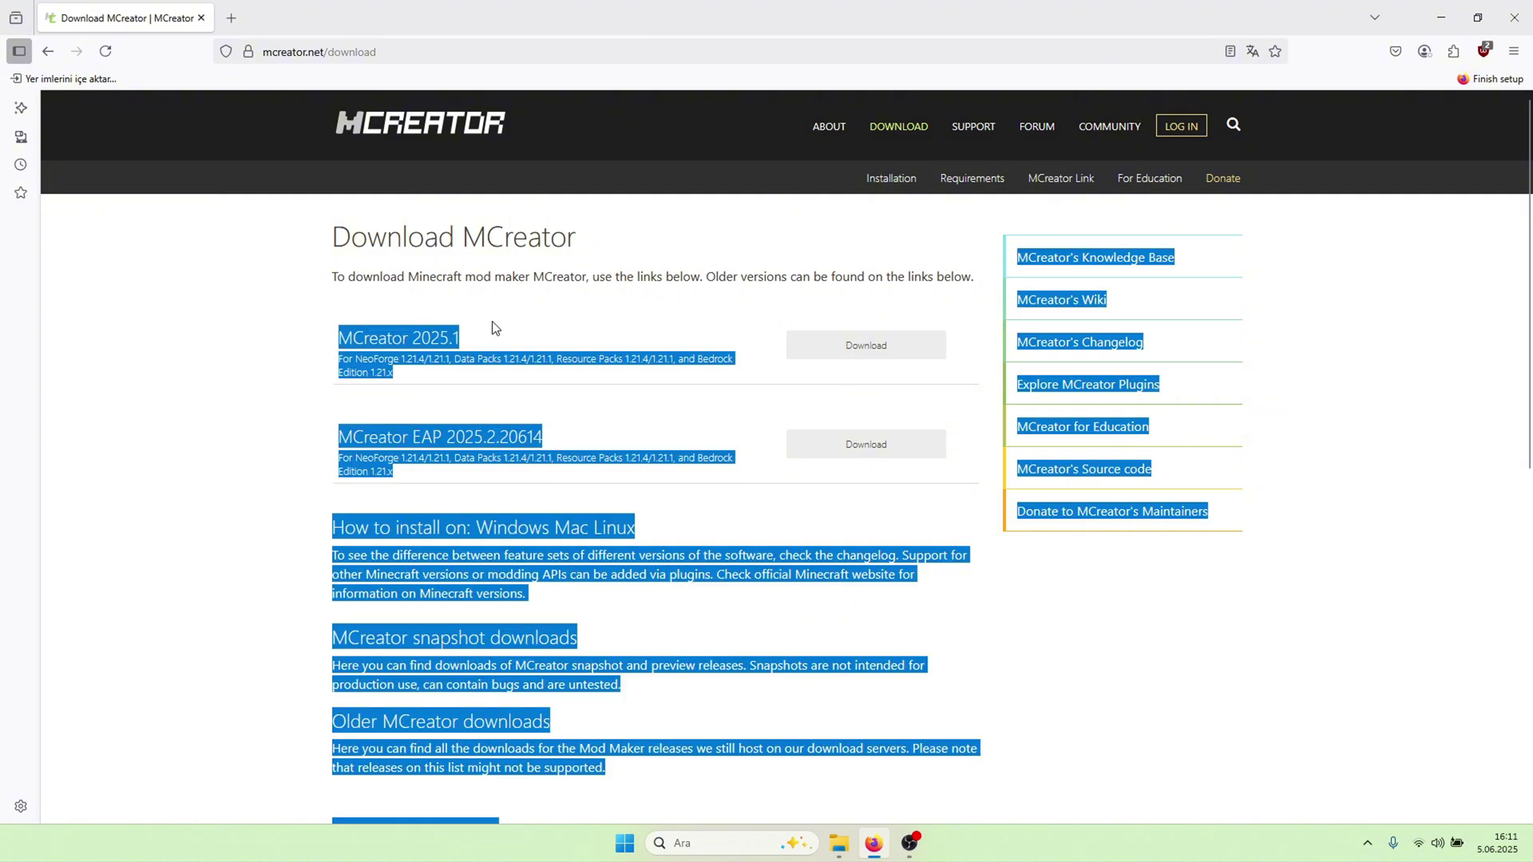
pyautogui.click(482, 331)
pyautogui.moveTo(339, 345); pyautogui.dragTo(463, 341)
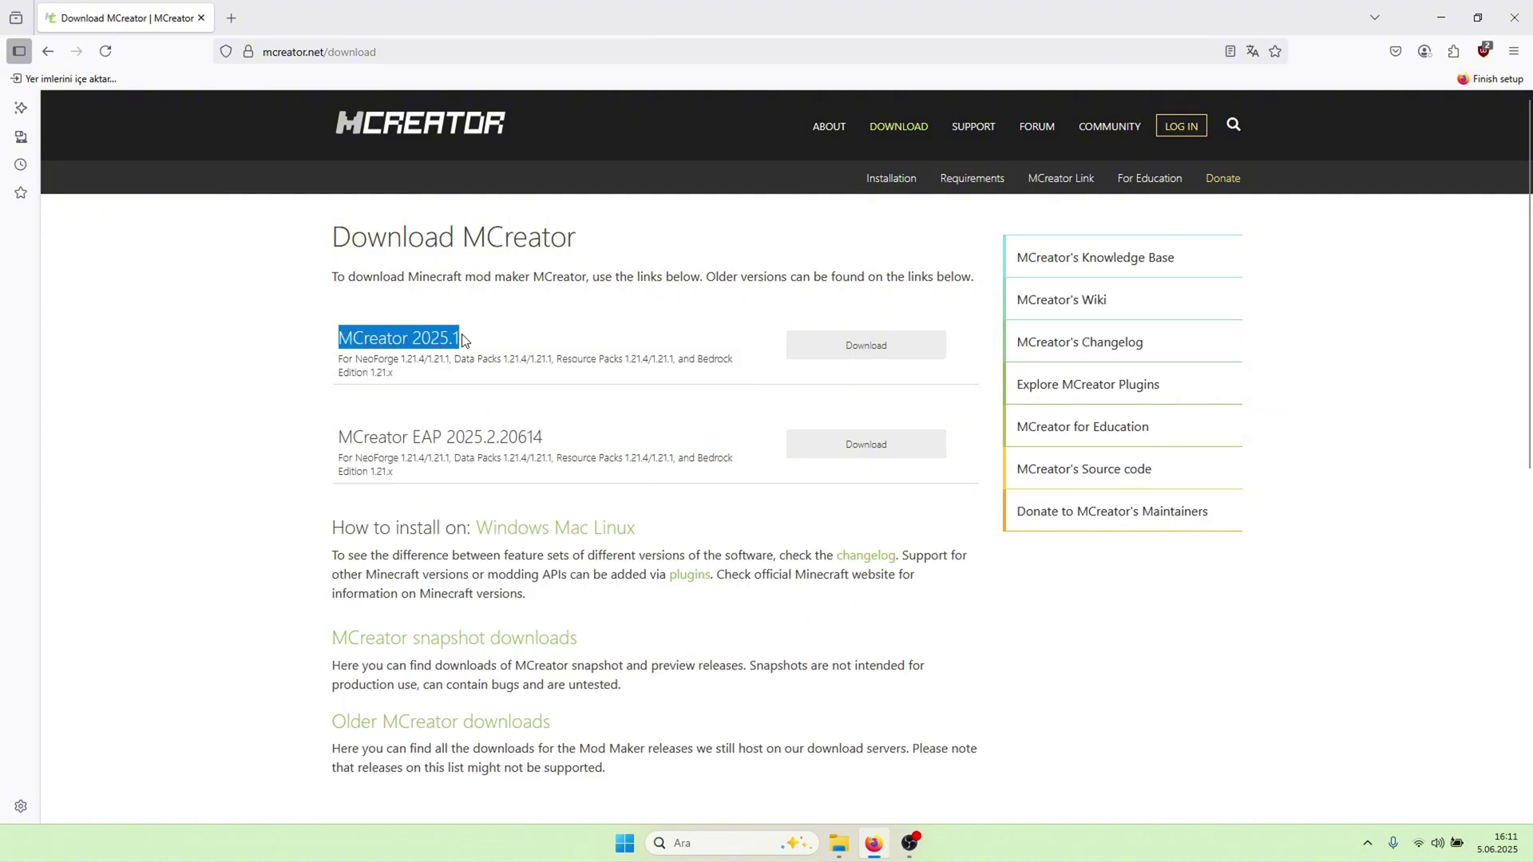
pyautogui.click(463, 340)
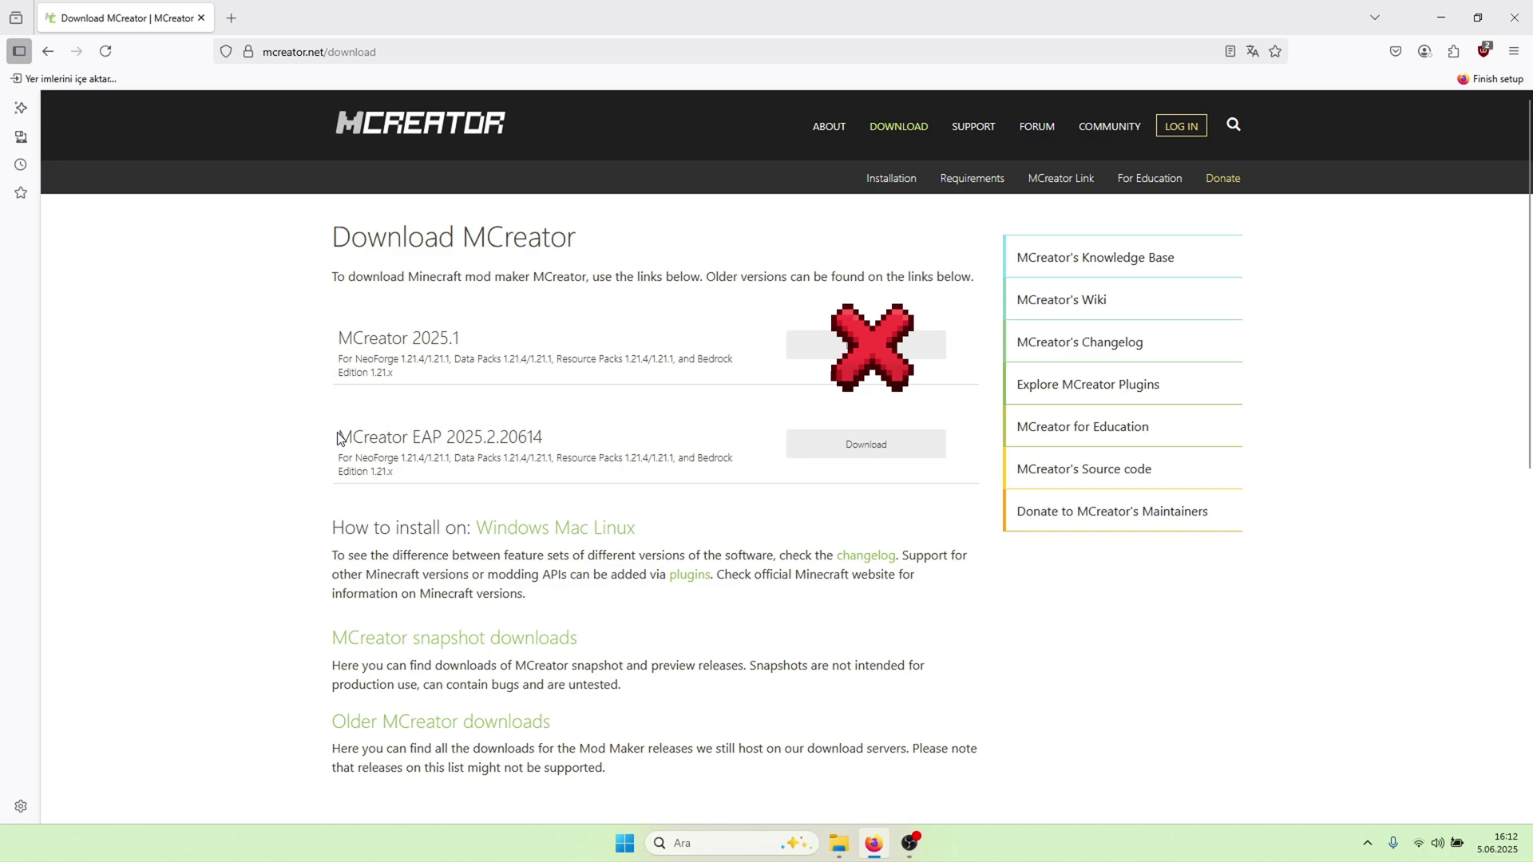
pyautogui.moveTo(339, 439); pyautogui.dragTo(585, 434)
pyautogui.click(583, 433)
pyautogui.scroll(-3, 584, 433)
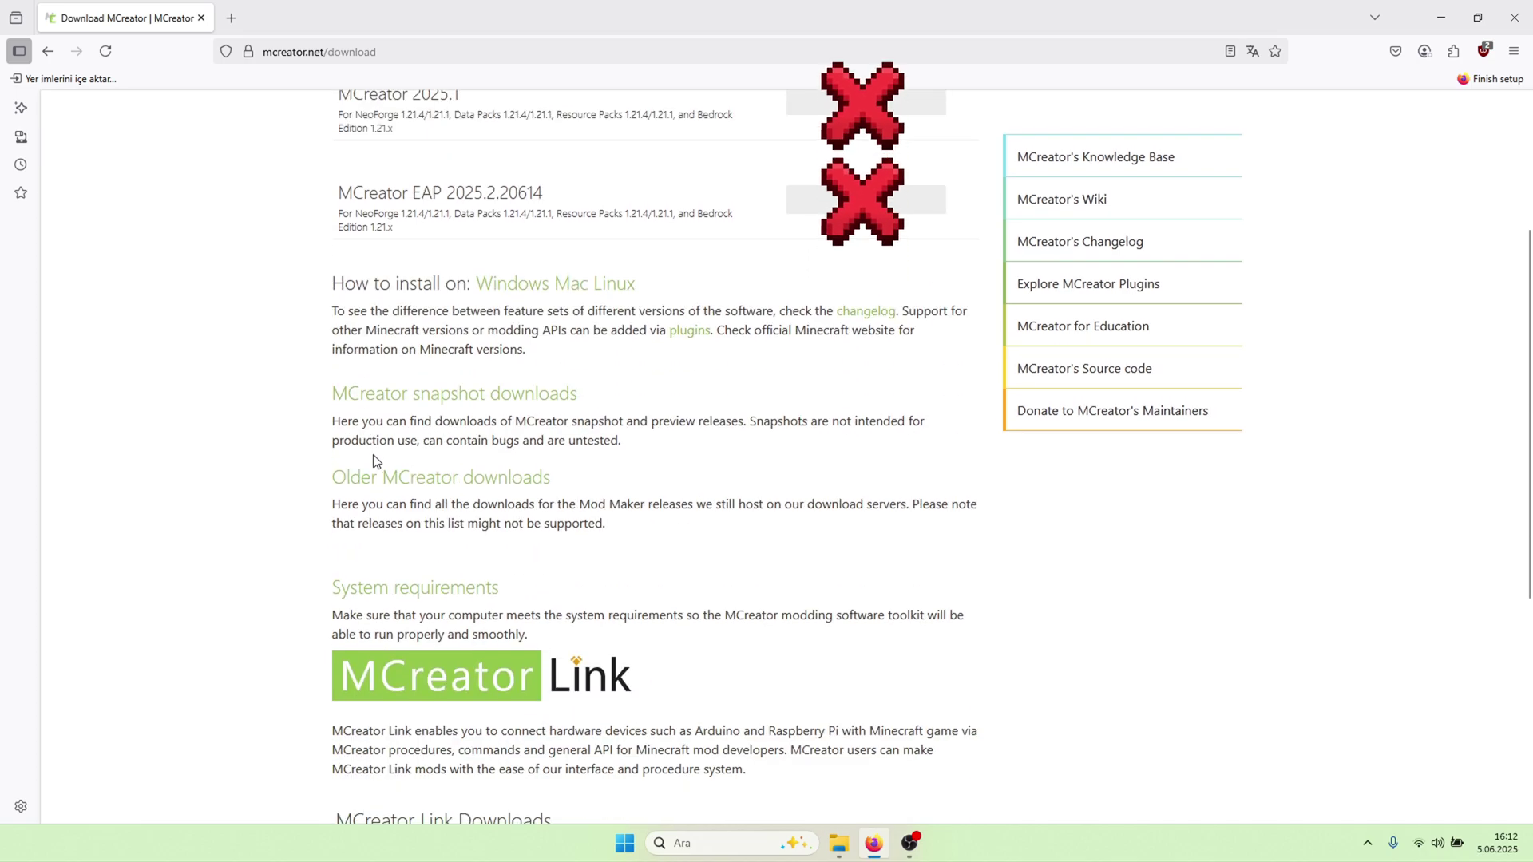
pyautogui.click(503, 481)
# Find MCreator 2021.1 in the list of all versions and open its download page
pyautogui.scroll(-1, 511, 312)
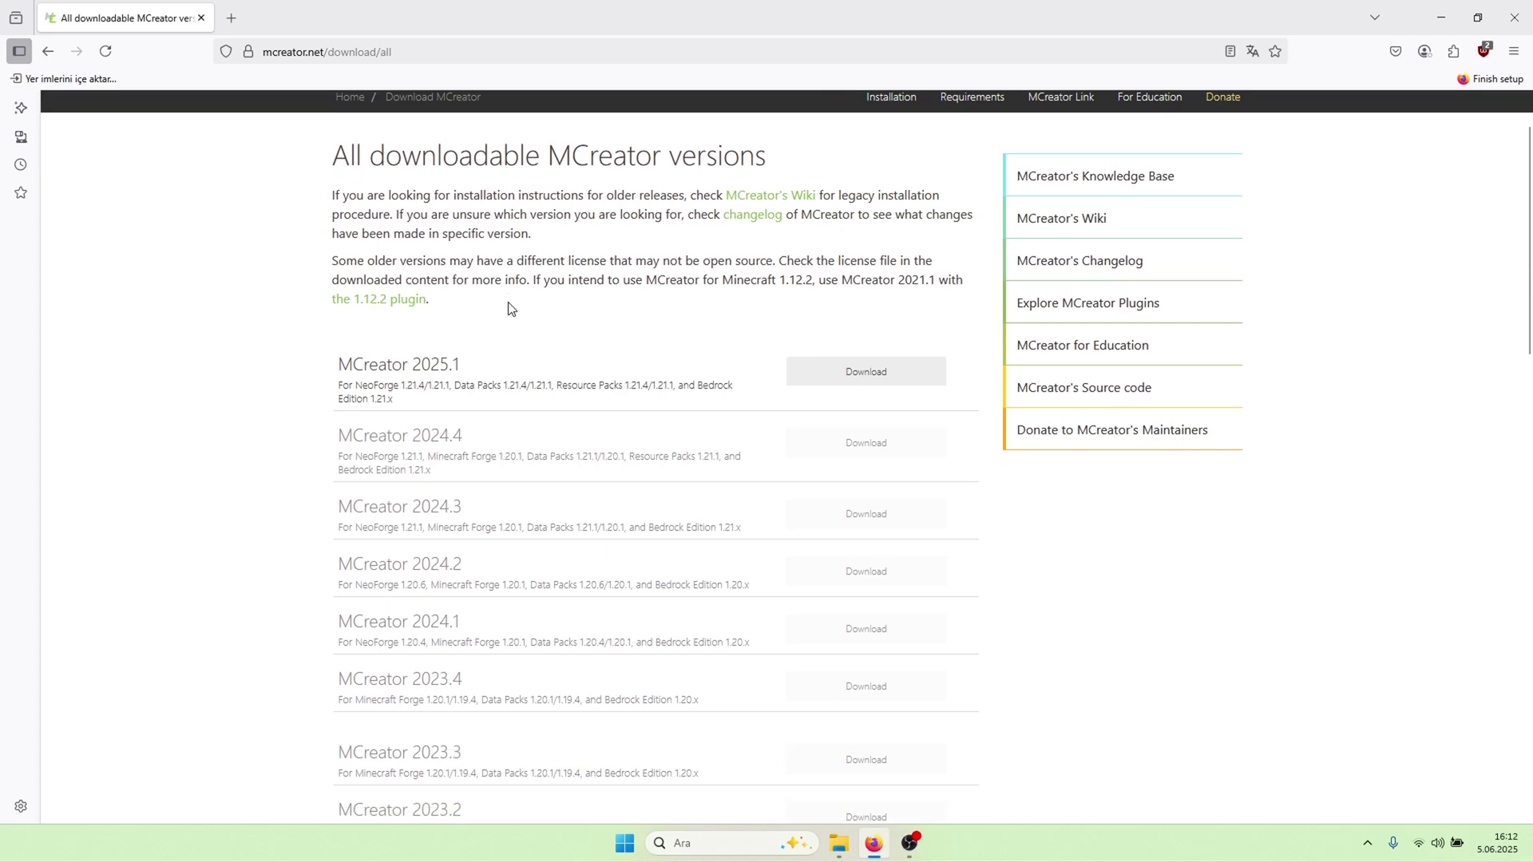
pyautogui.scroll(-3, 398, 230)
pyautogui.scroll(-6, 398, 231)
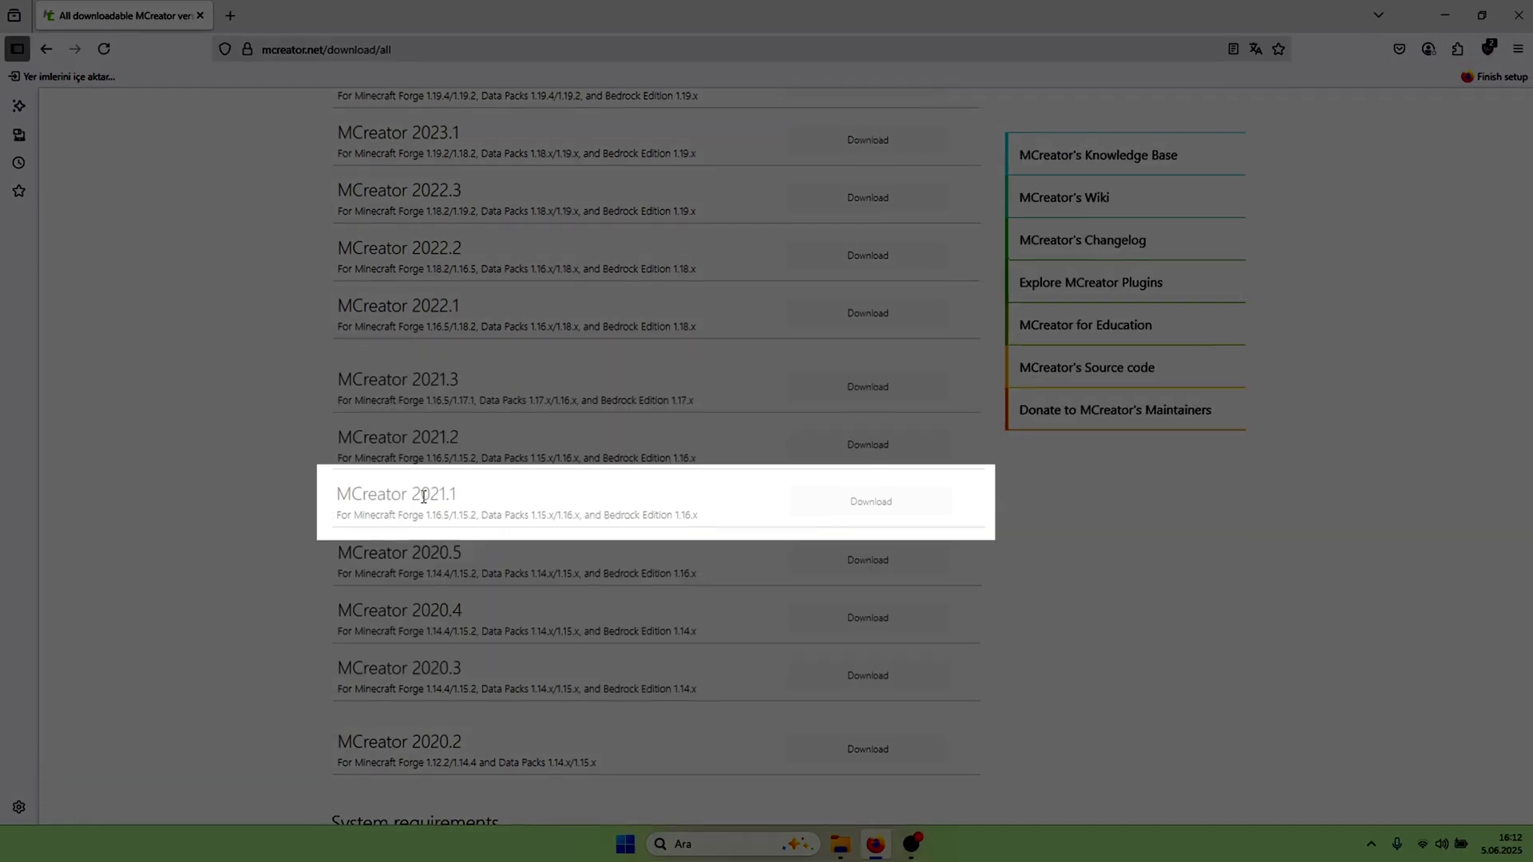
pyautogui.moveTo(401, 496); pyautogui.dragTo(482, 481)
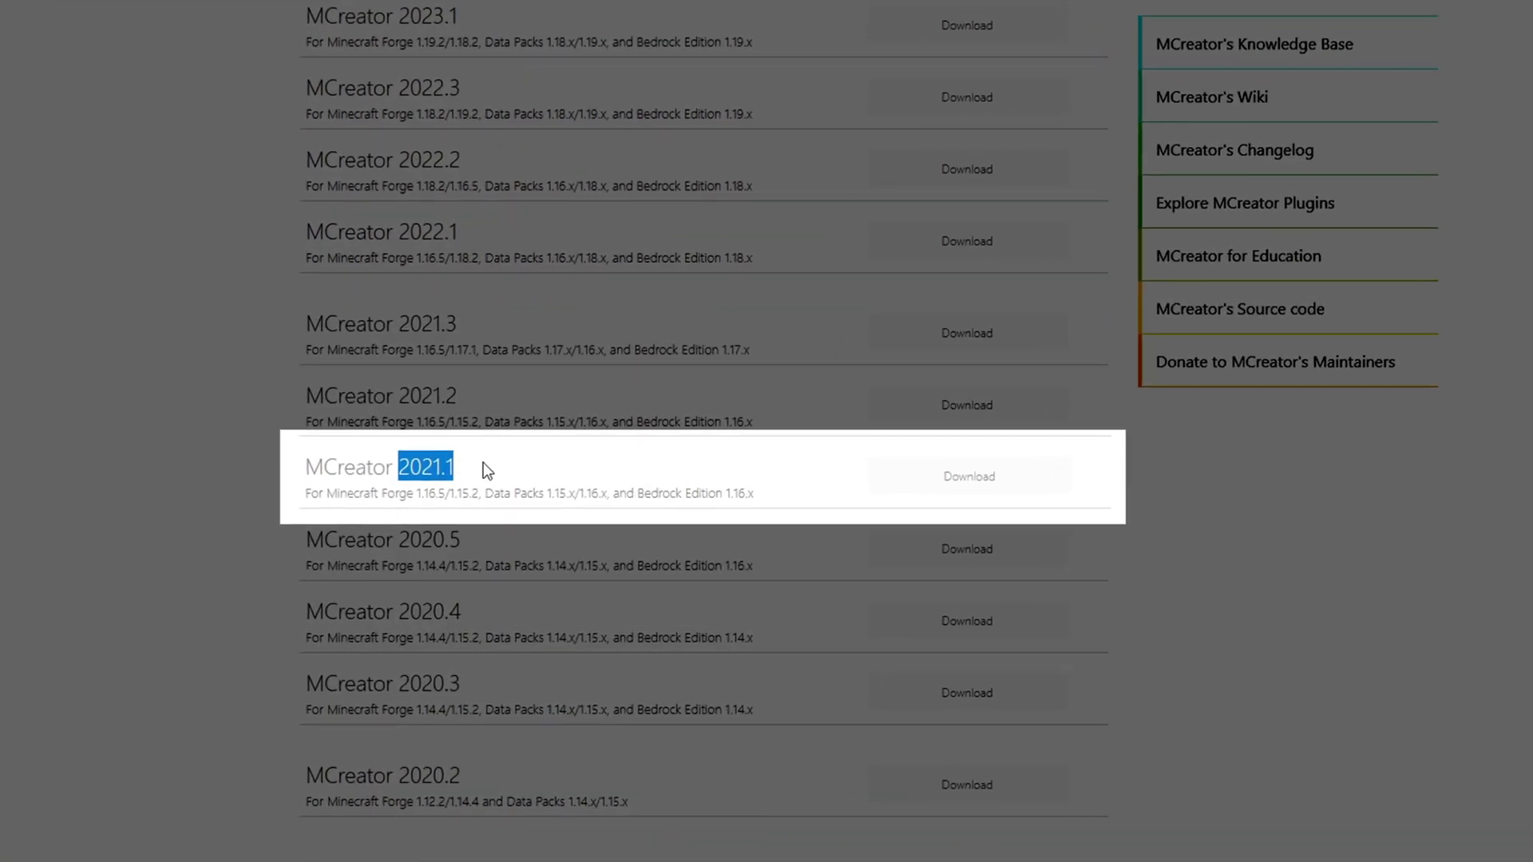
pyautogui.click(432, 425)
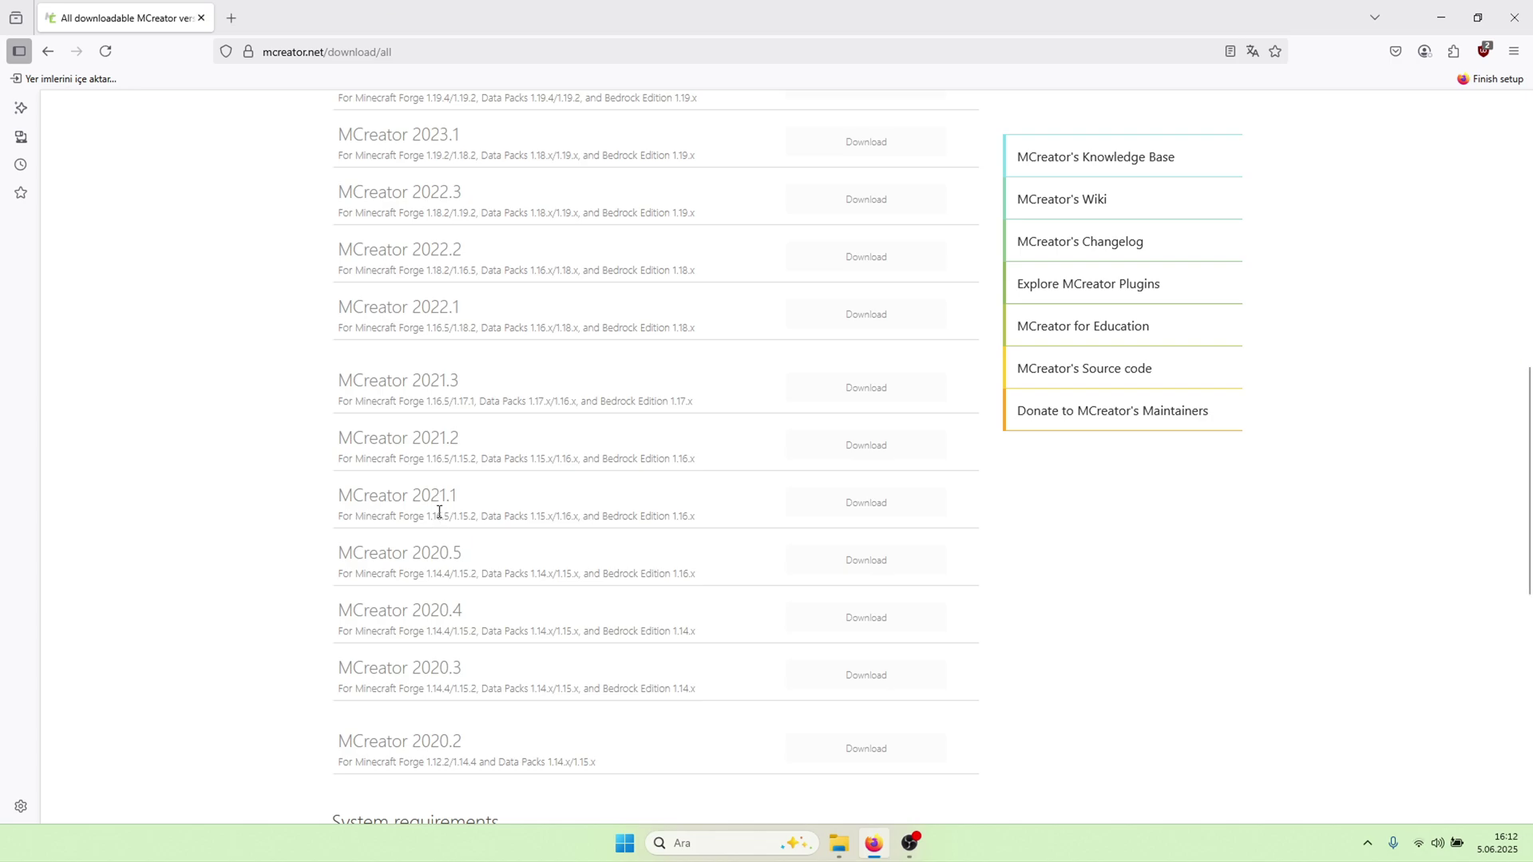
pyautogui.moveTo(412, 741); pyautogui.dragTo(471, 748)
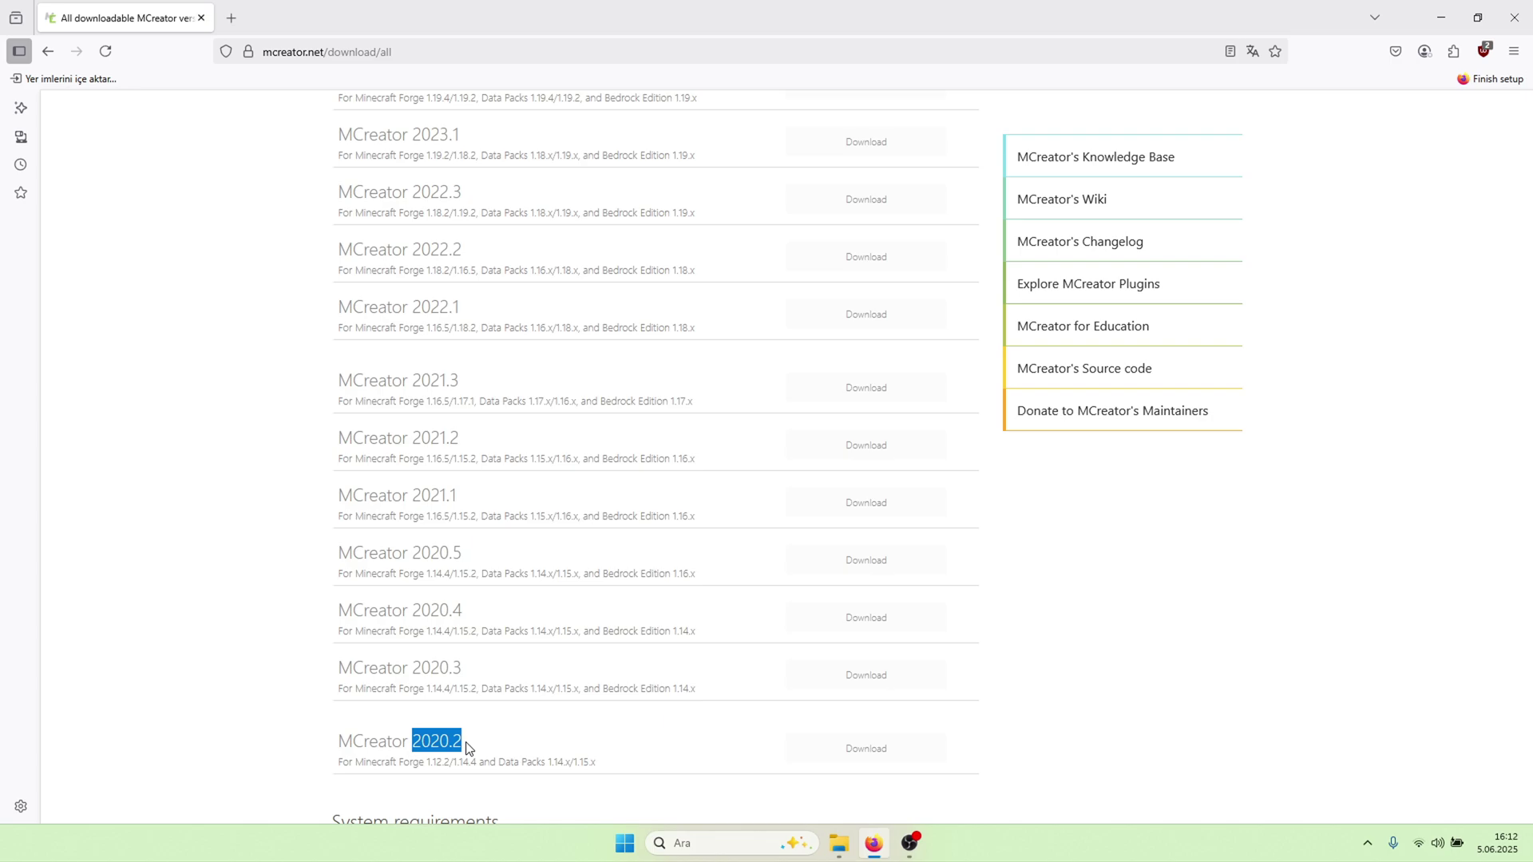
pyautogui.moveTo(412, 495); pyautogui.dragTo(482, 502)
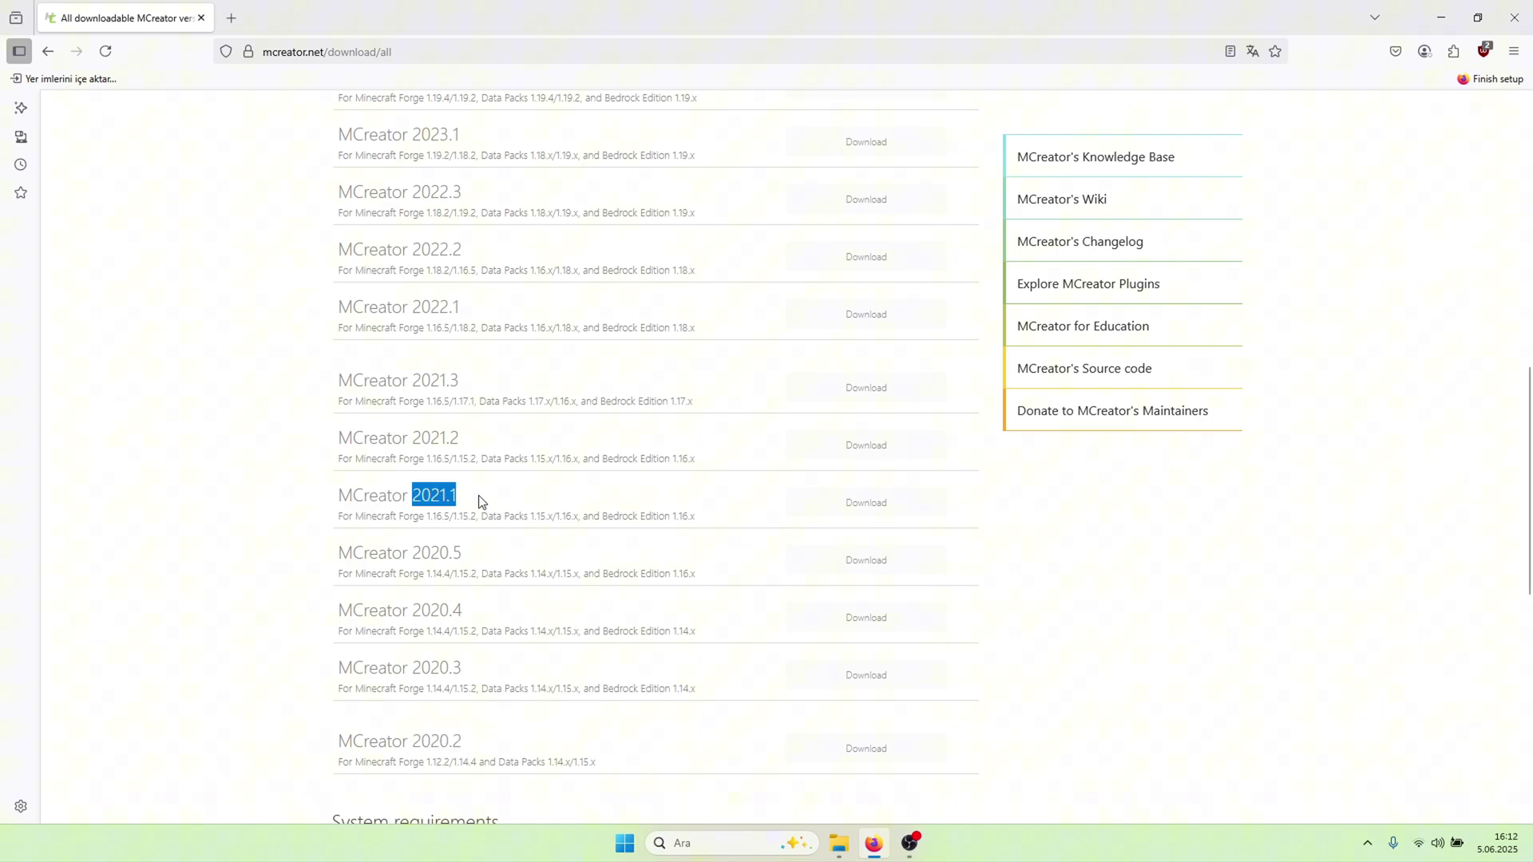
pyautogui.click(856, 505)
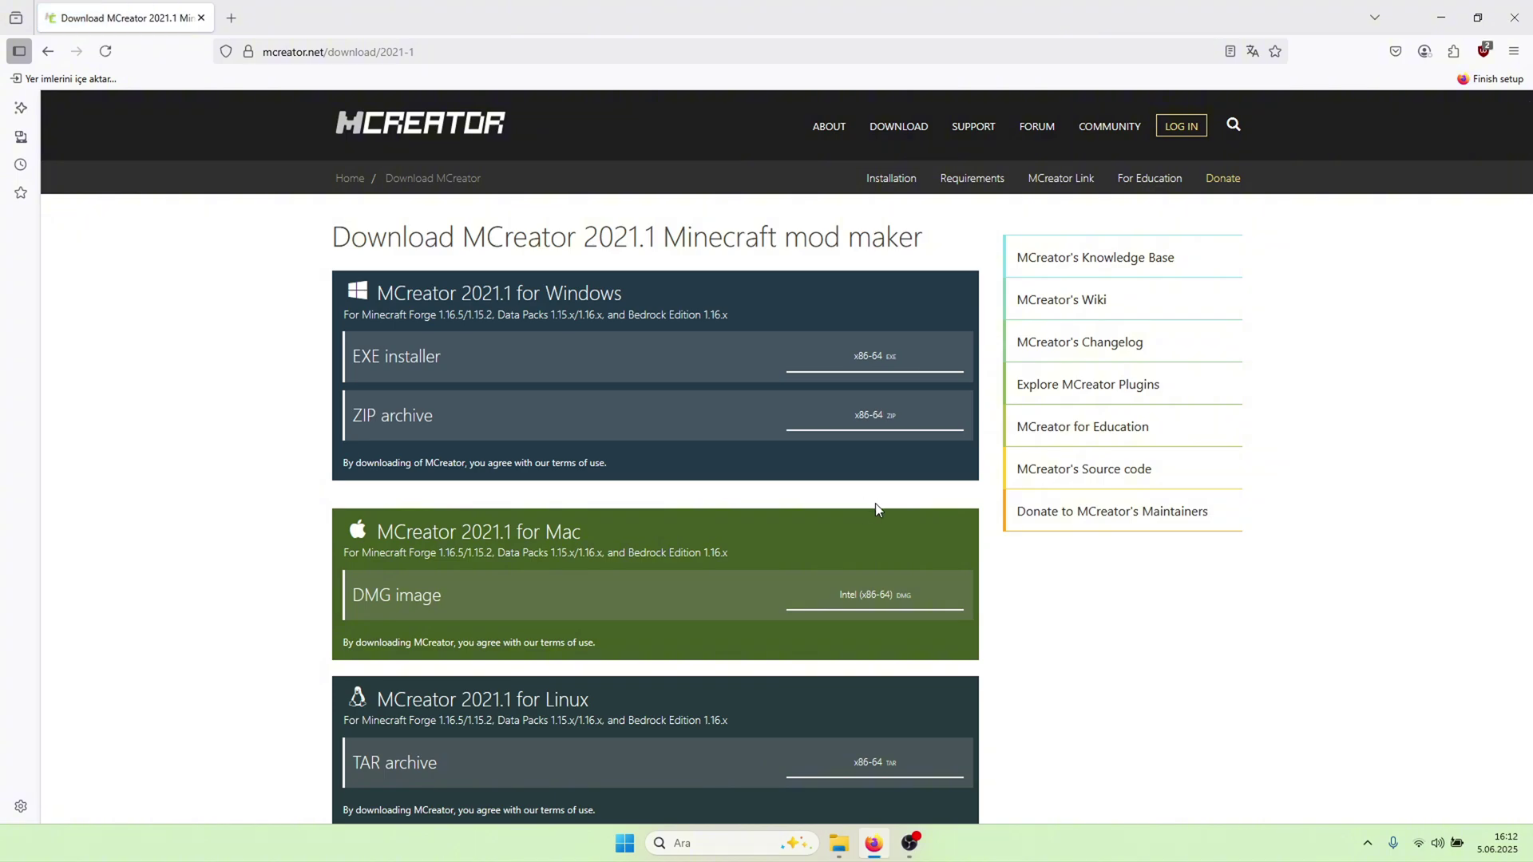
# Check the Mac and Linux packages, and download the x86-64 EXE installer of MCreator 2021.1 for Windows
pyautogui.scroll(-2, 771, 393)
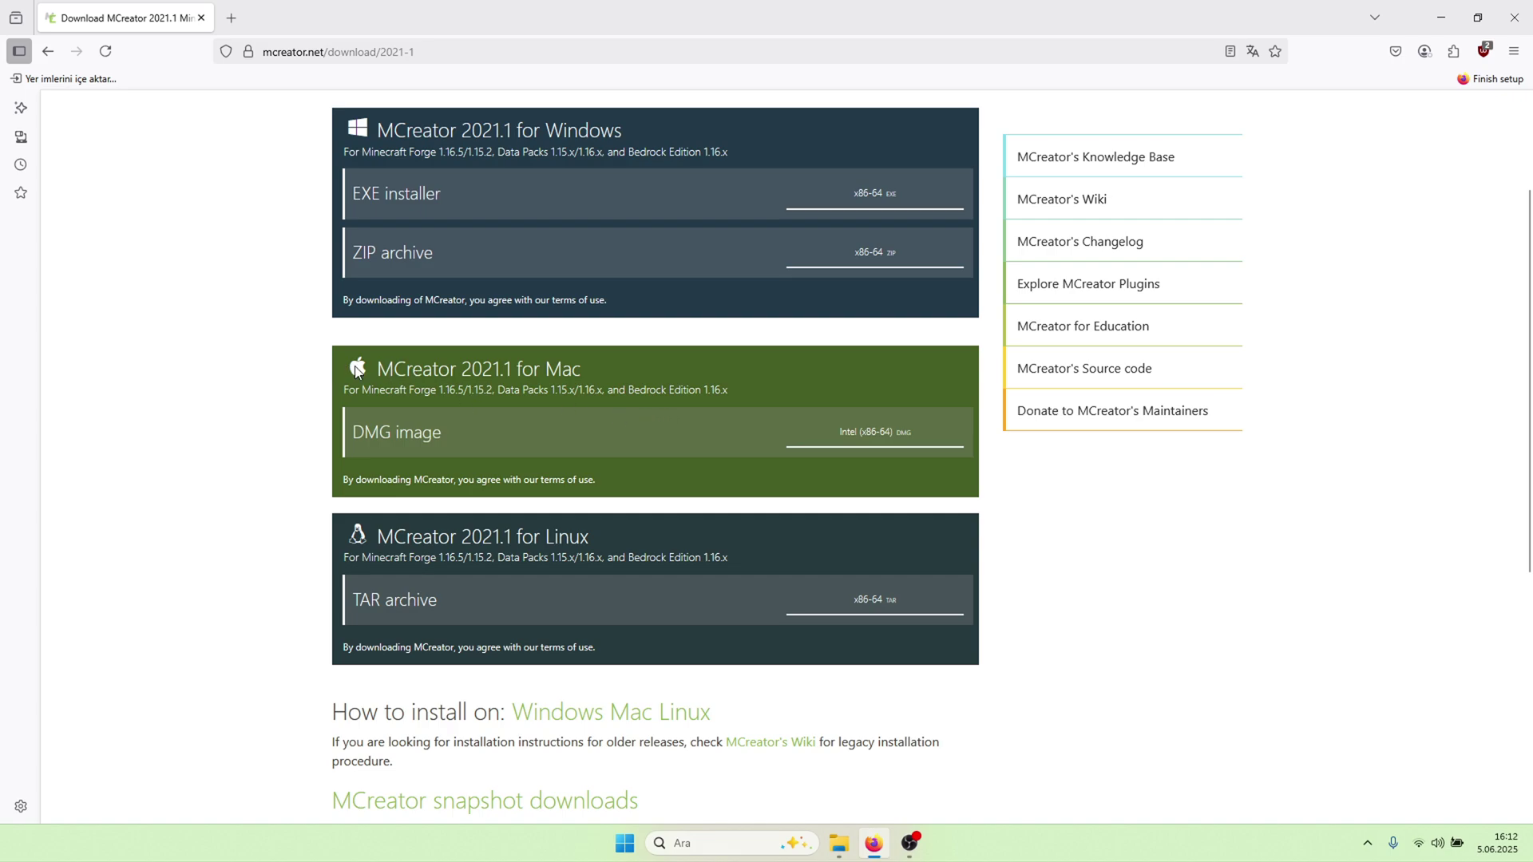
pyautogui.moveTo(340, 369); pyautogui.dragTo(608, 372)
pyautogui.click(515, 413)
pyautogui.moveTo(389, 531); pyautogui.dragTo(653, 537)
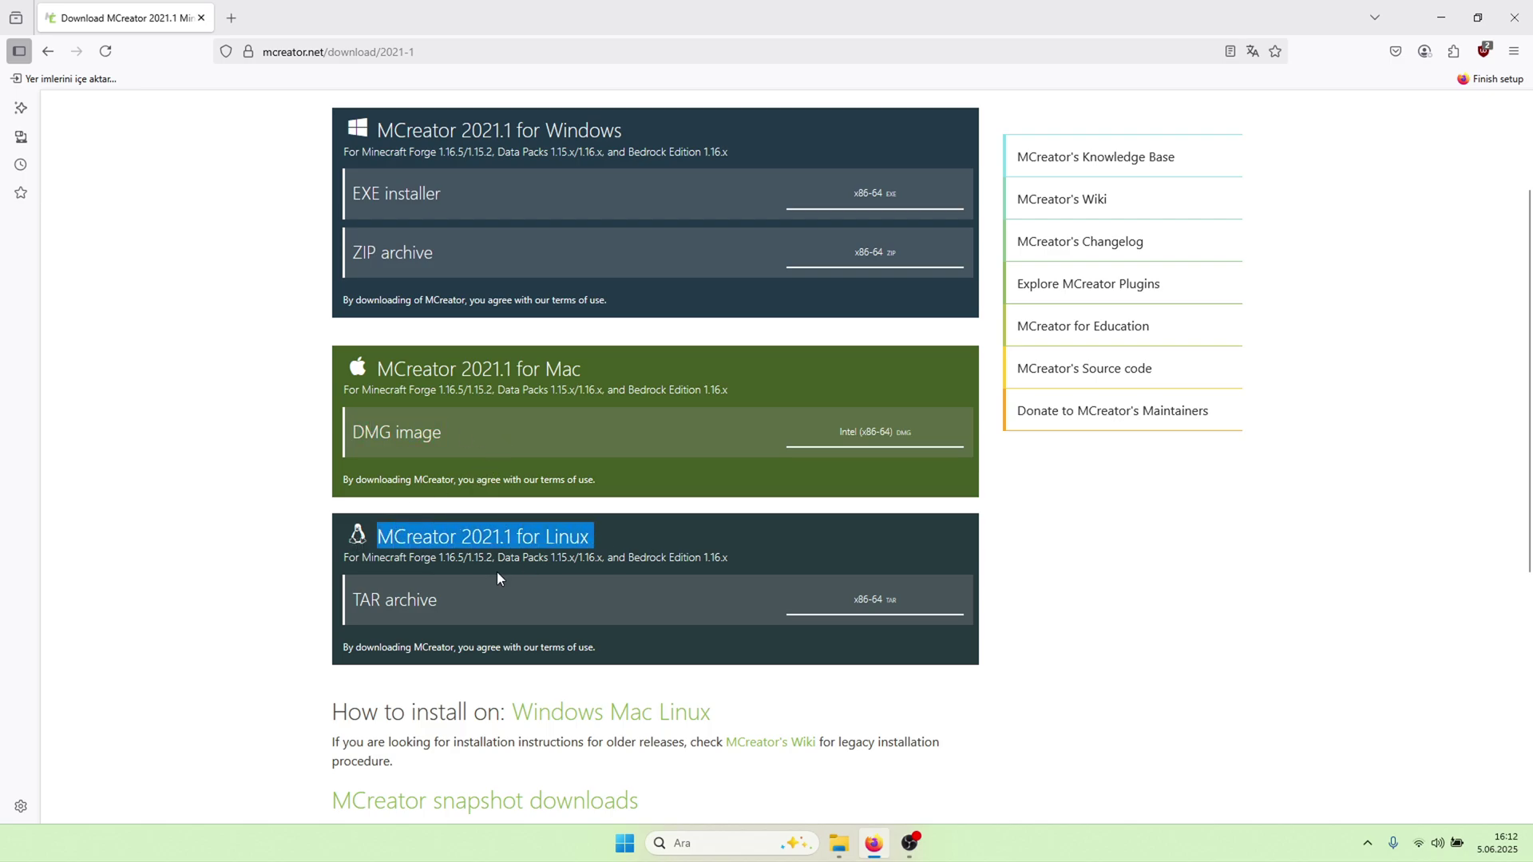
pyautogui.moveTo(342, 606); pyautogui.dragTo(622, 606)
pyautogui.scroll(2, 616, 524)
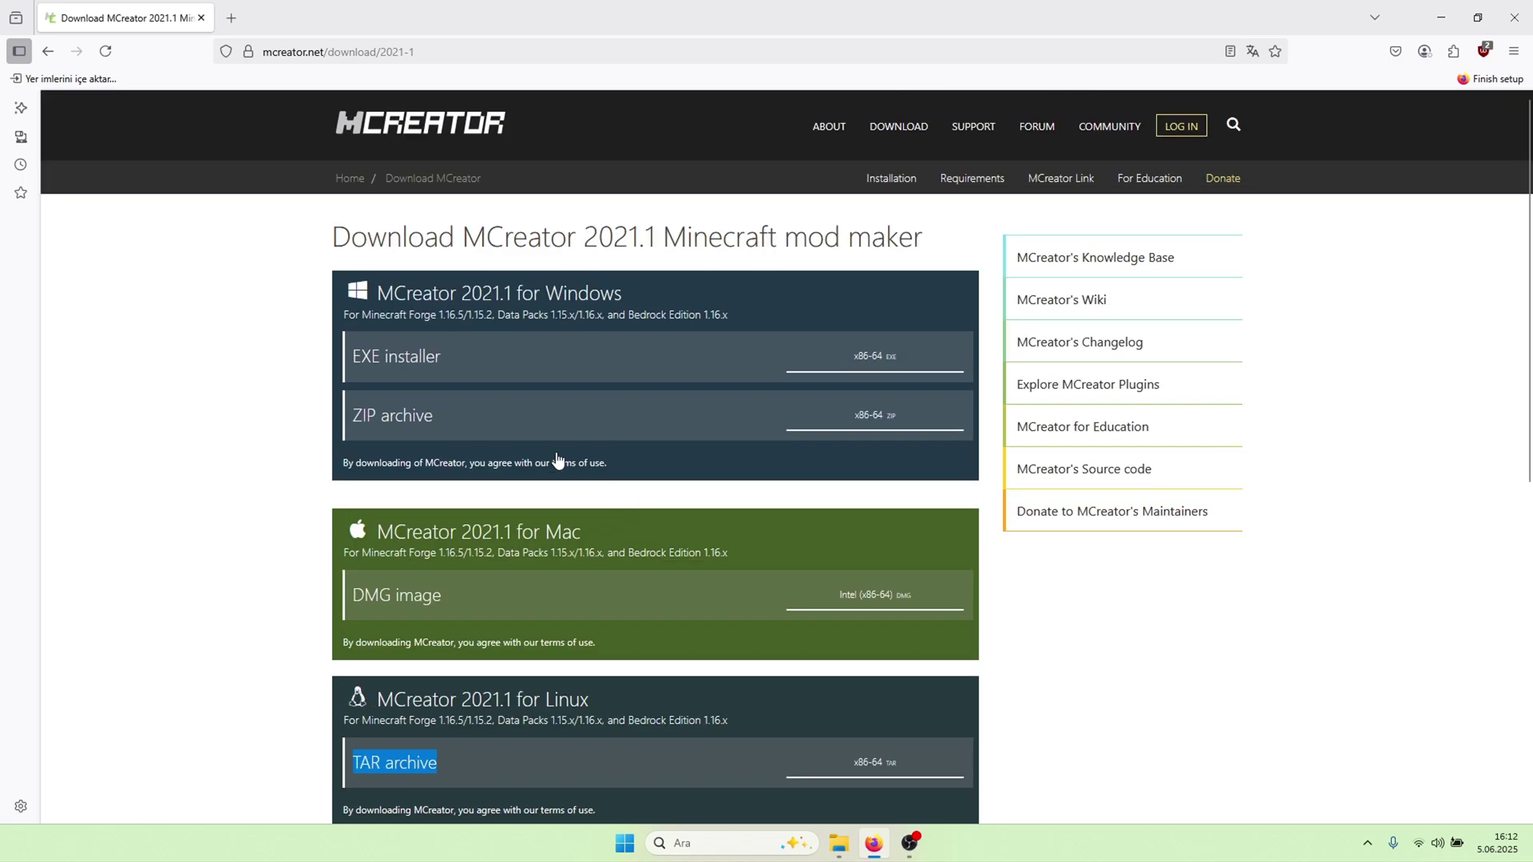
pyautogui.moveTo(362, 356); pyautogui.dragTo(352, 352)
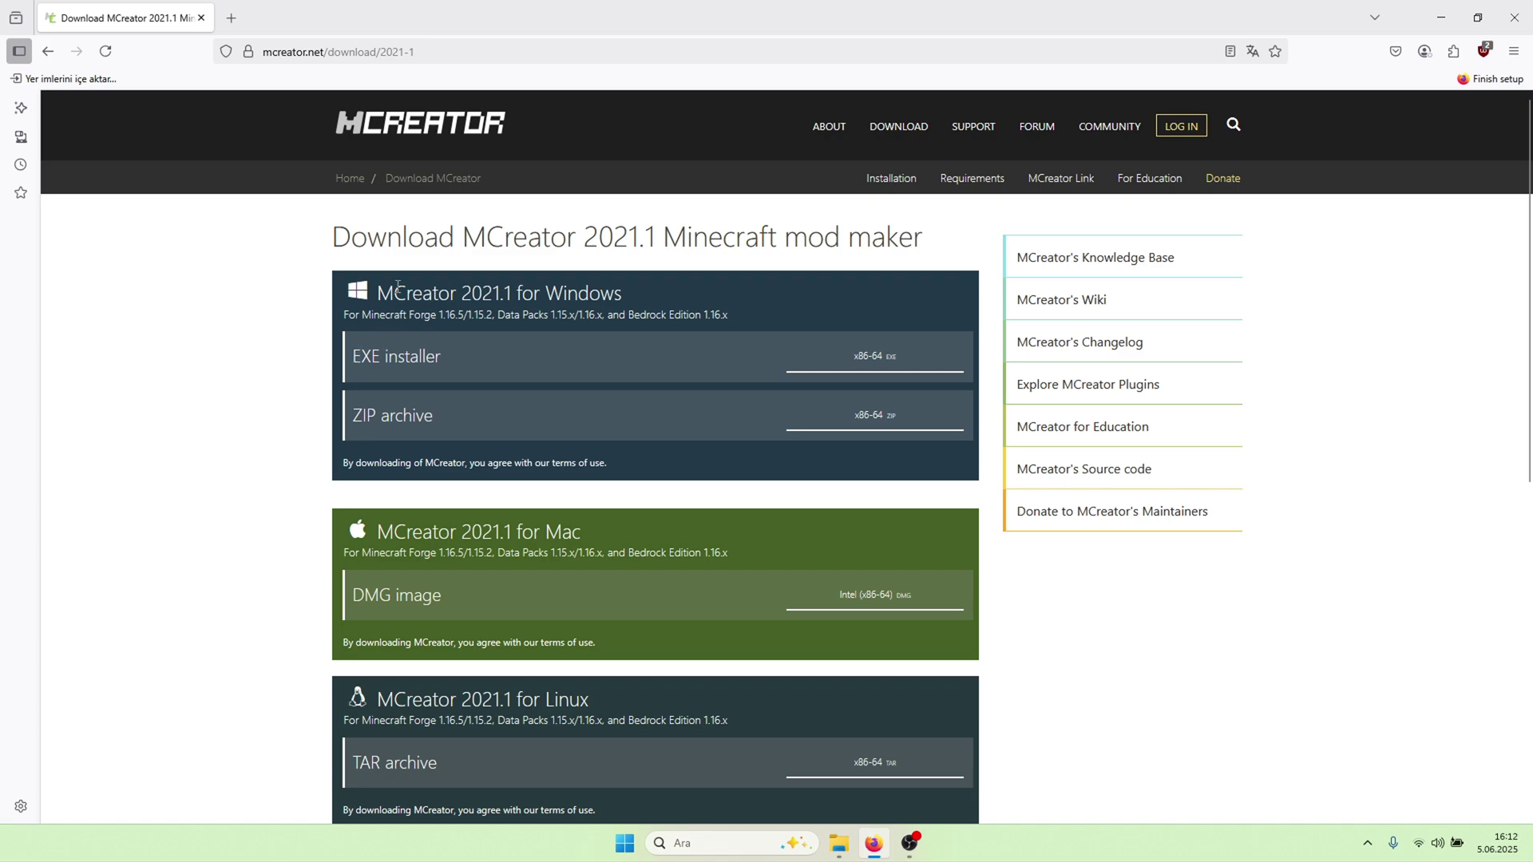
pyautogui.moveTo(355, 360); pyautogui.dragTo(448, 368)
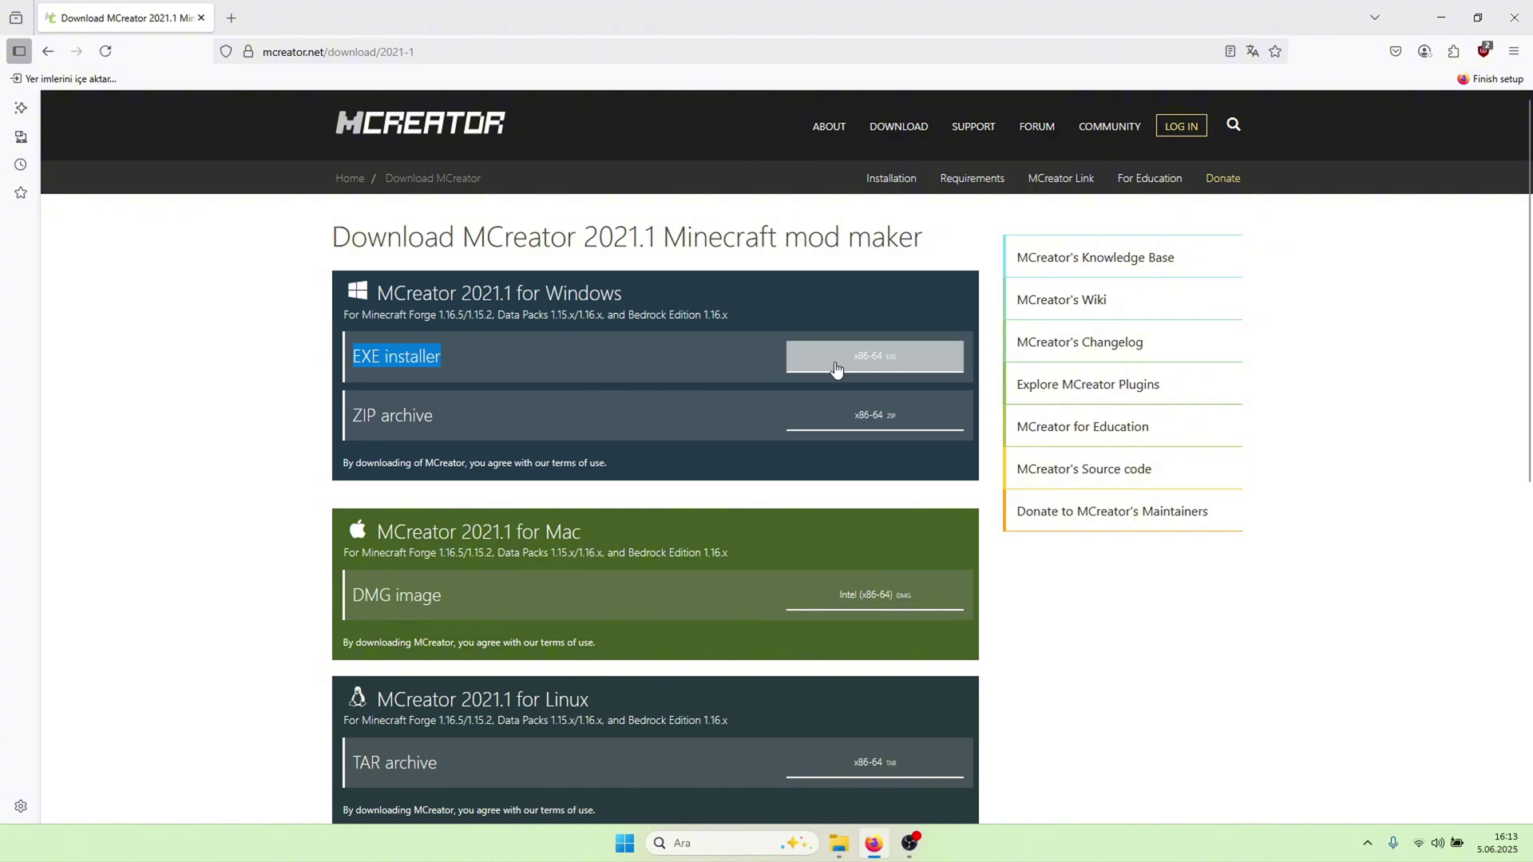
pyautogui.click(875, 364)
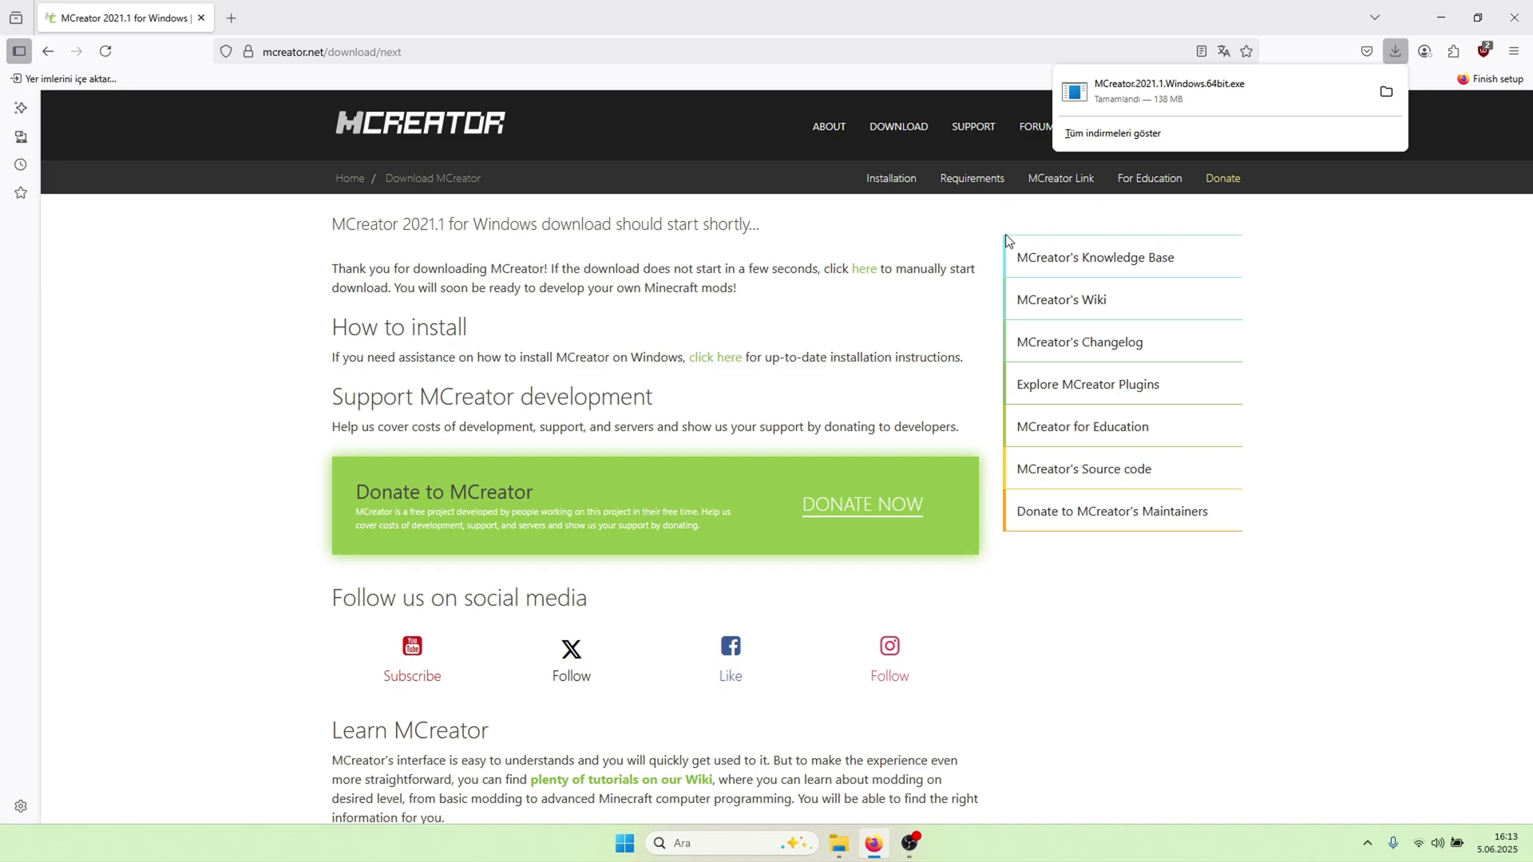
# Run the downloaded MCreator 2021.1 installer, decline uninstalling the previous version and bring up the setup wizard
pyautogui.click(1116, 102)
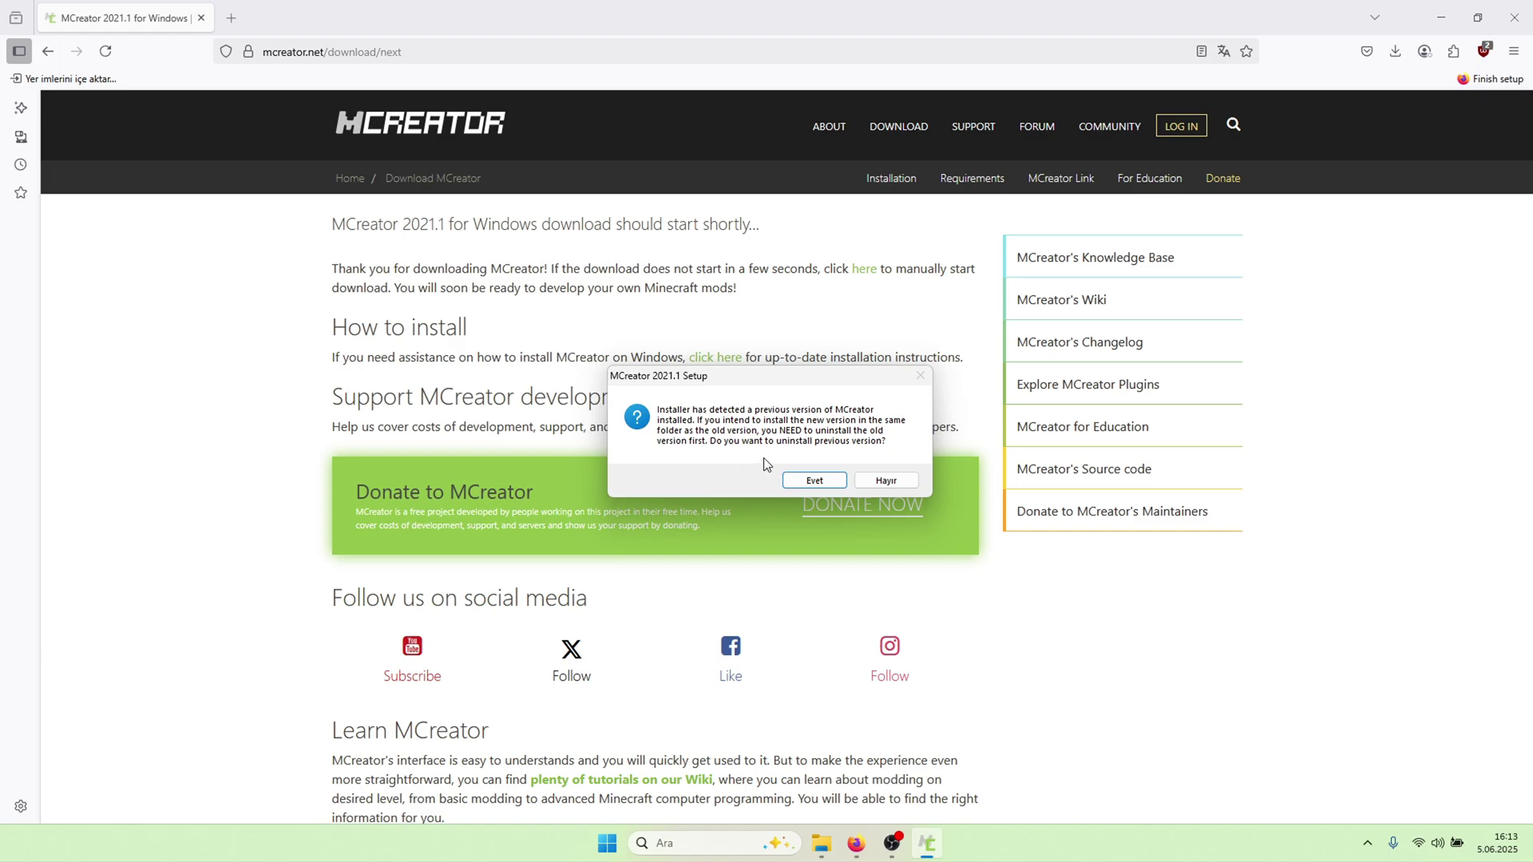
pyautogui.moveTo(716, 386); pyautogui.dragTo(733, 387)
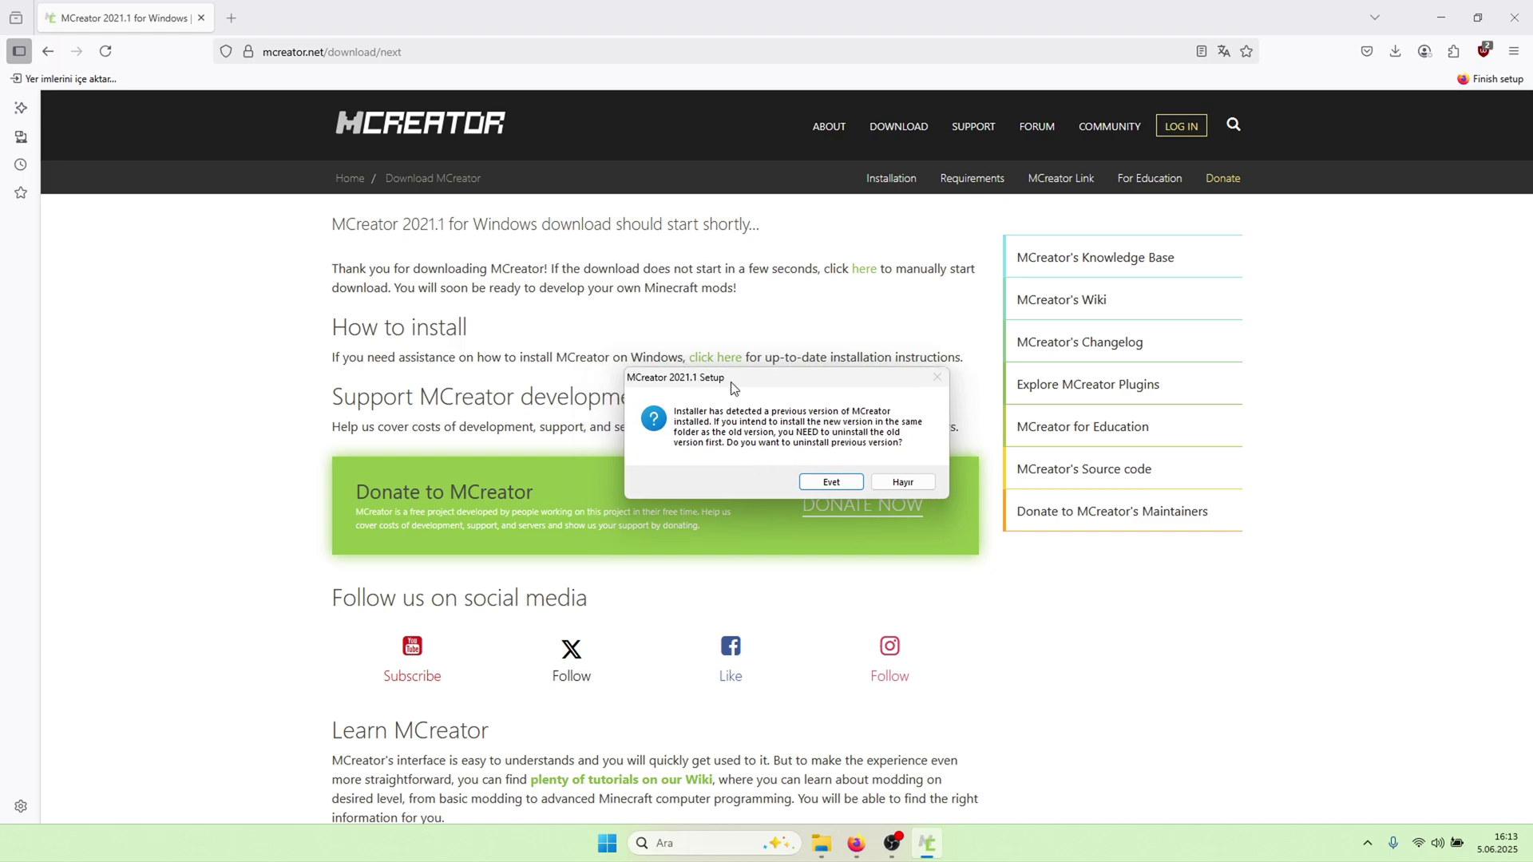
pyautogui.click(897, 483)
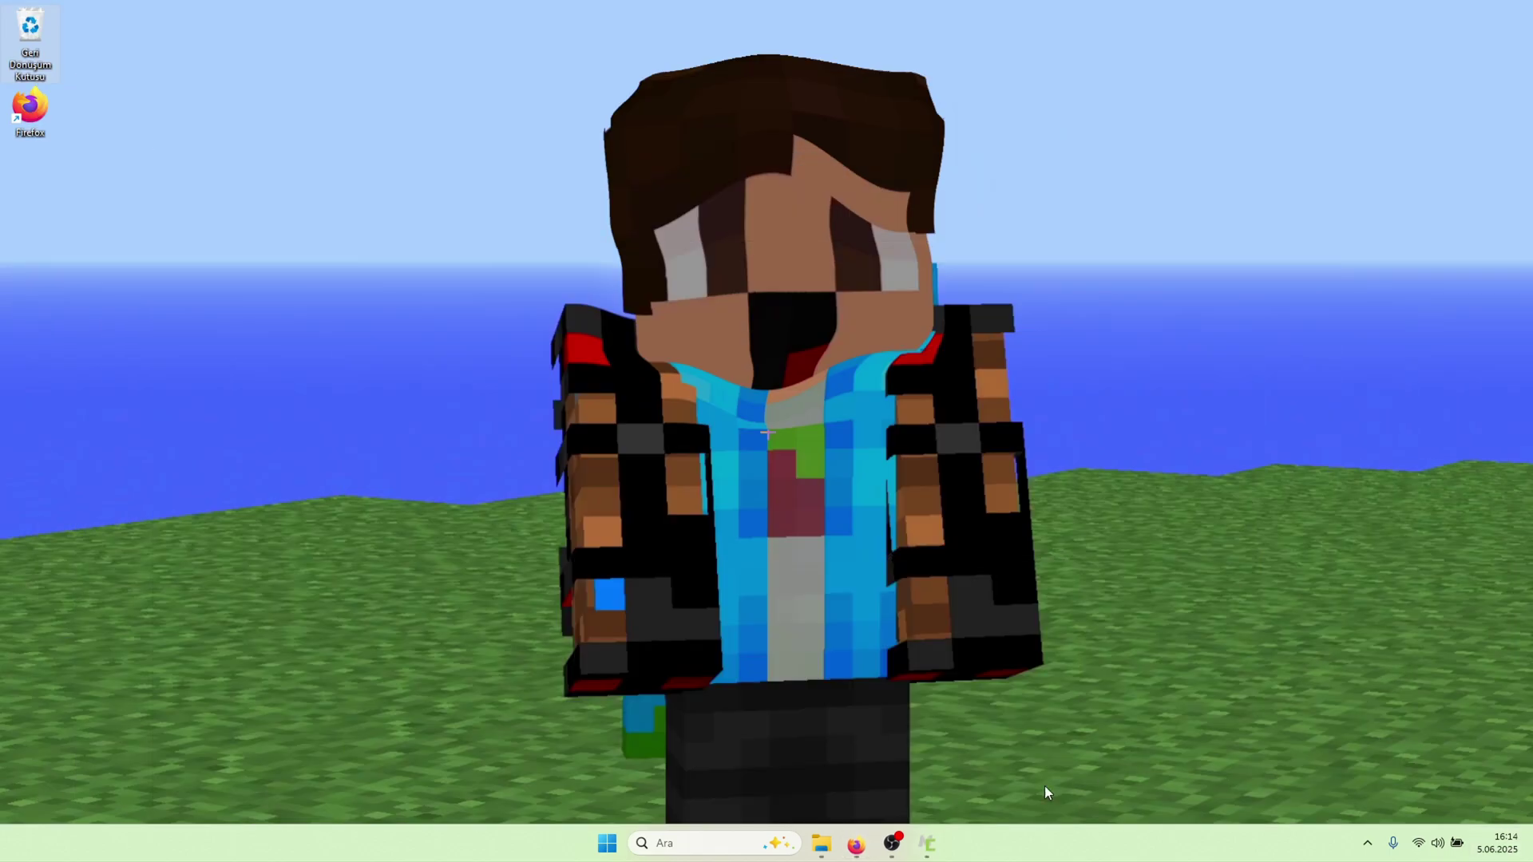
pyautogui.click(928, 853)
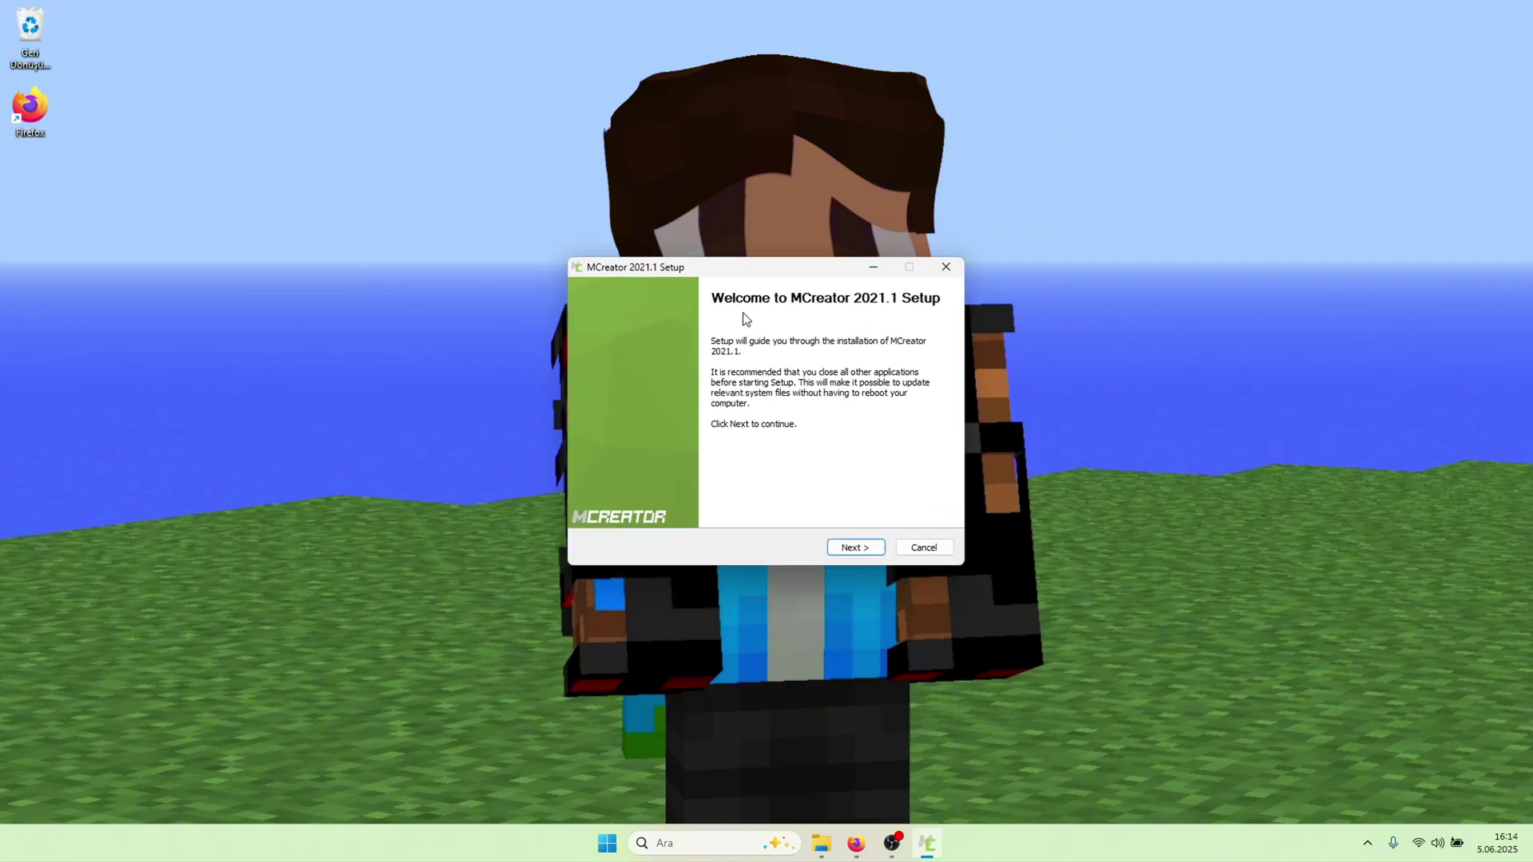
# Continue past the setup welcome page, read through the license agreement to its end and accept it
pyautogui.click(844, 551)
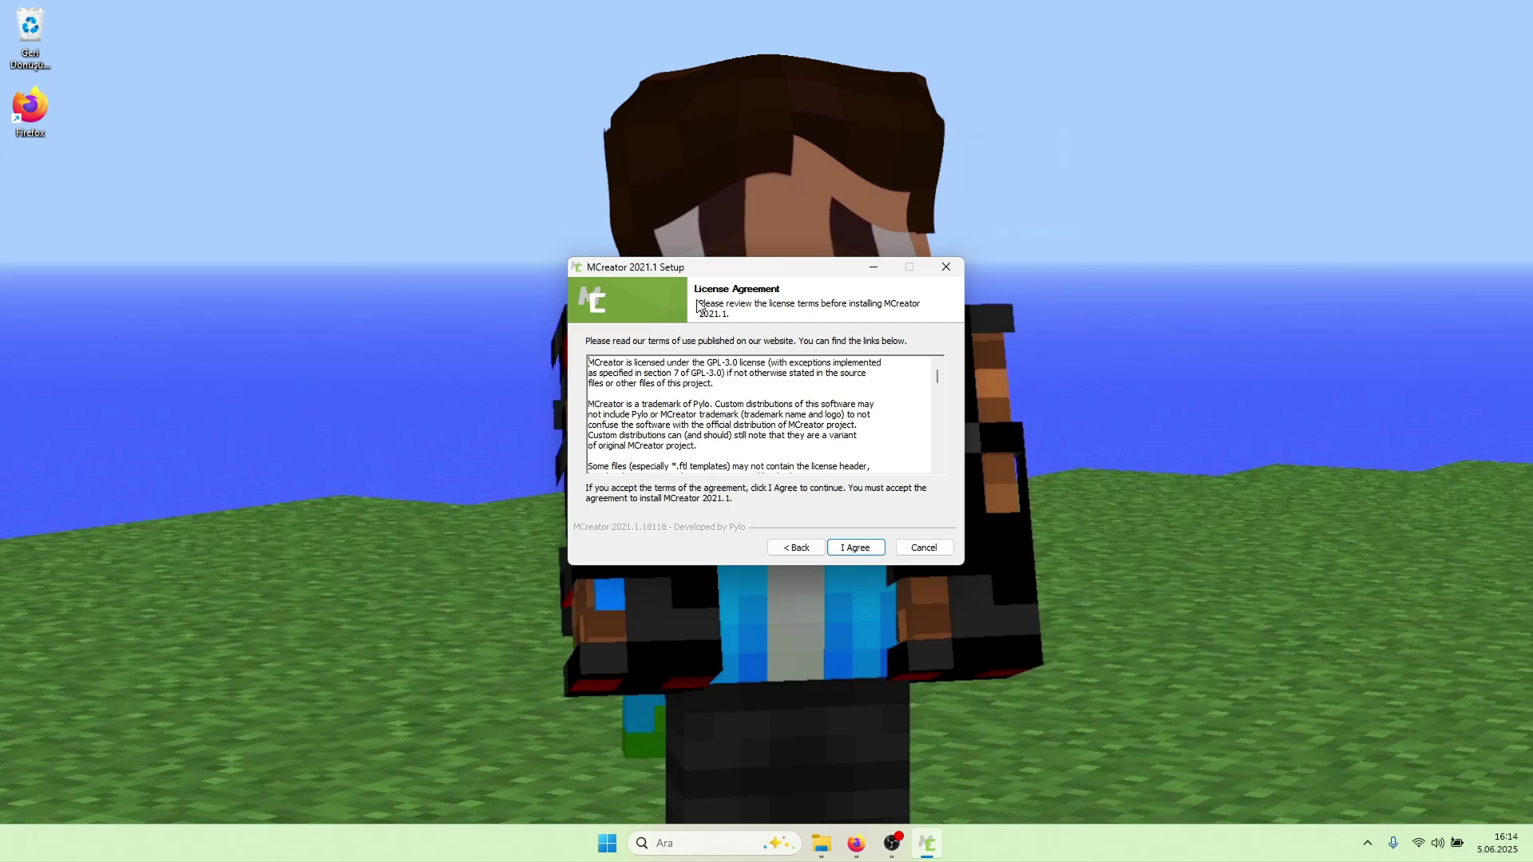
pyautogui.moveTo(937, 382); pyautogui.dragTo(941, 458)
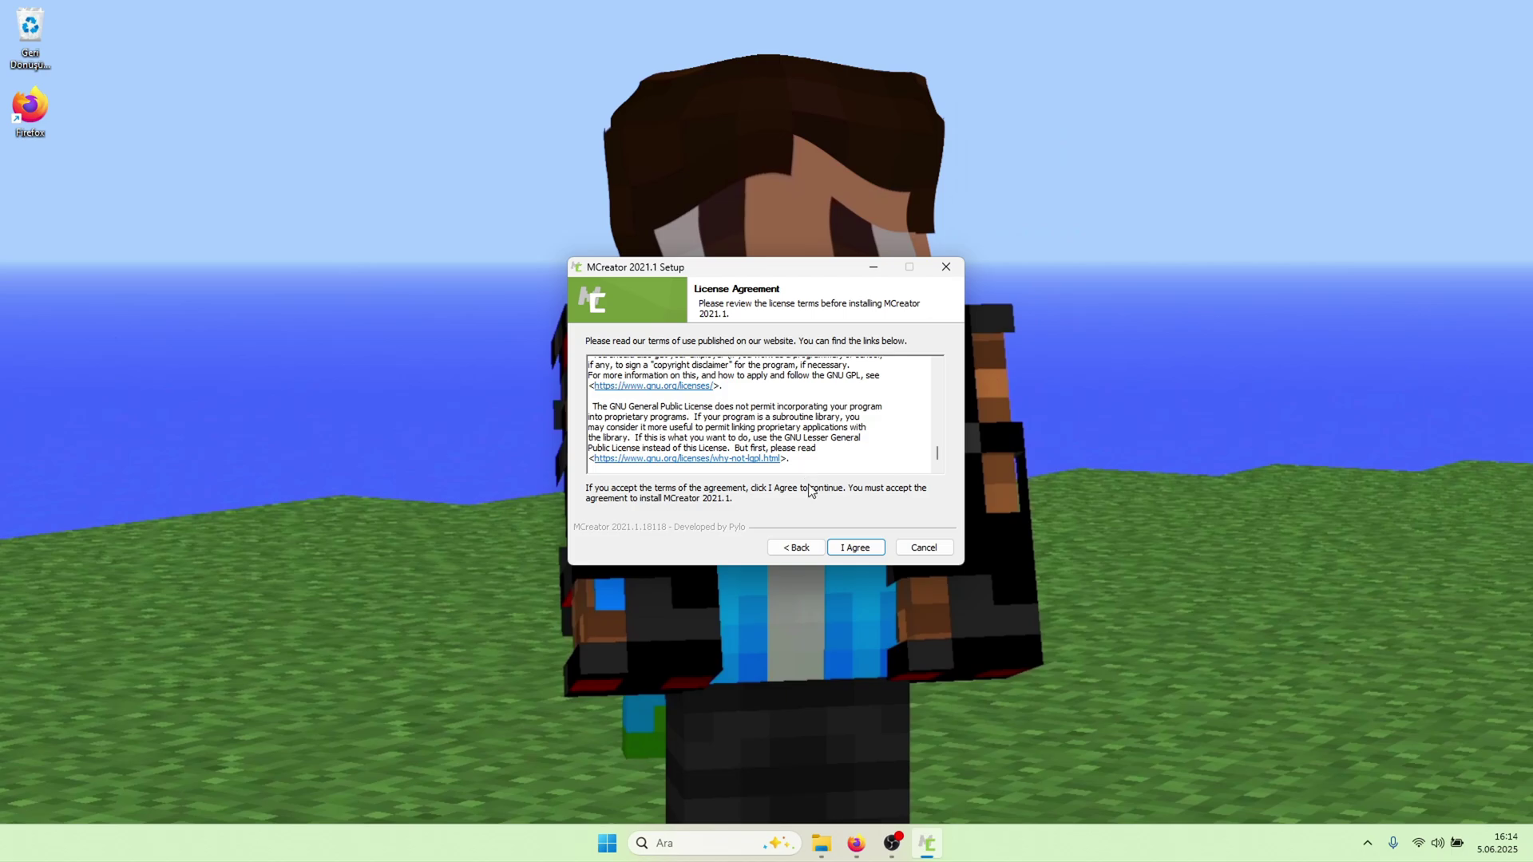
pyautogui.click(859, 549)
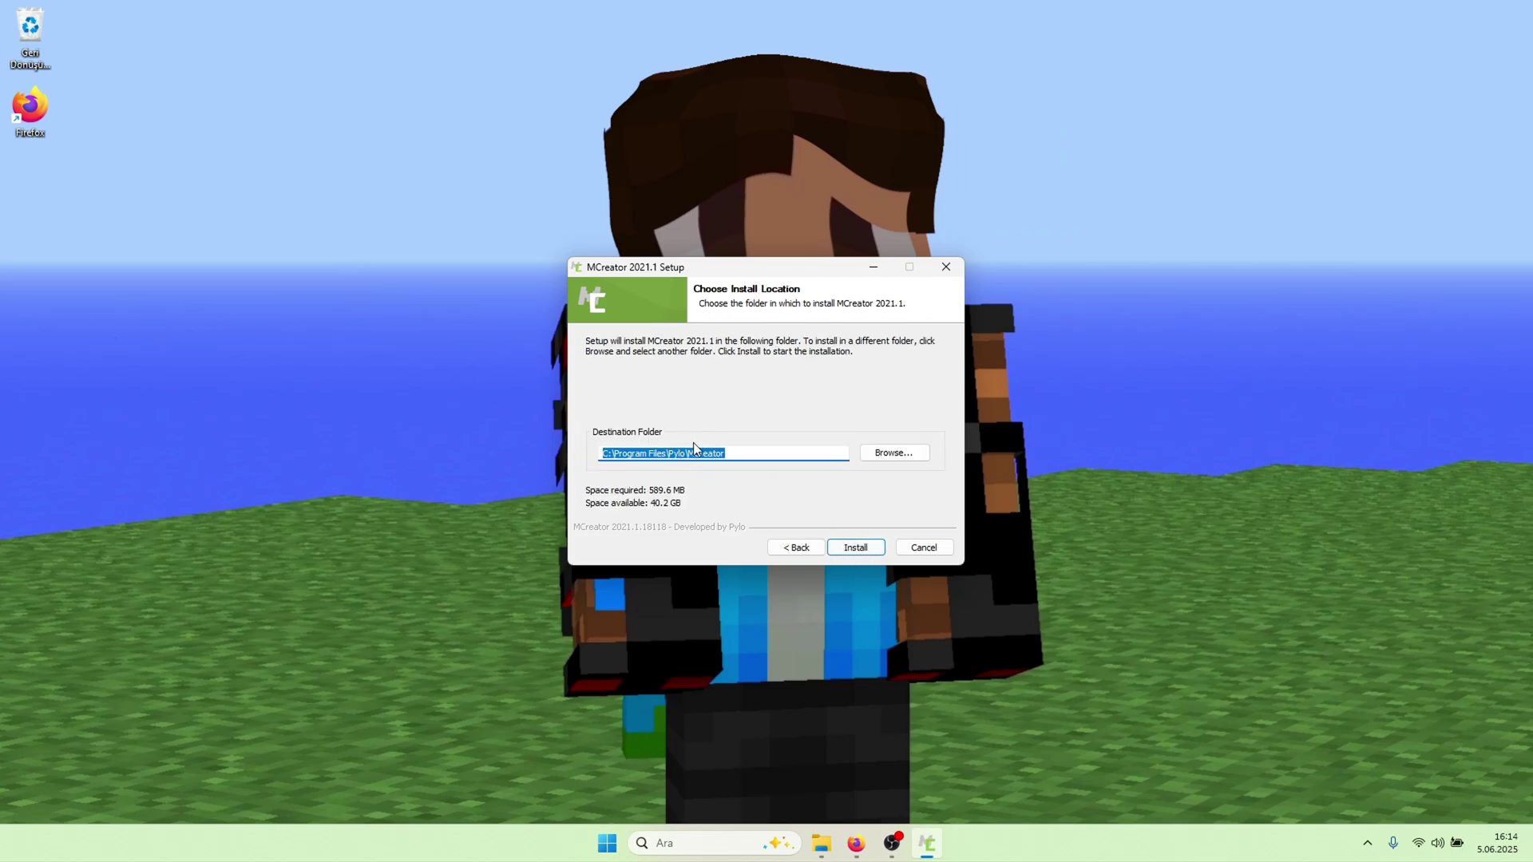
# Create a folder named MCreator on the desktop (Masaüstü), choose it as the destination and install MCreator there
pyautogui.click(901, 458)
pyautogui.click(673, 424)
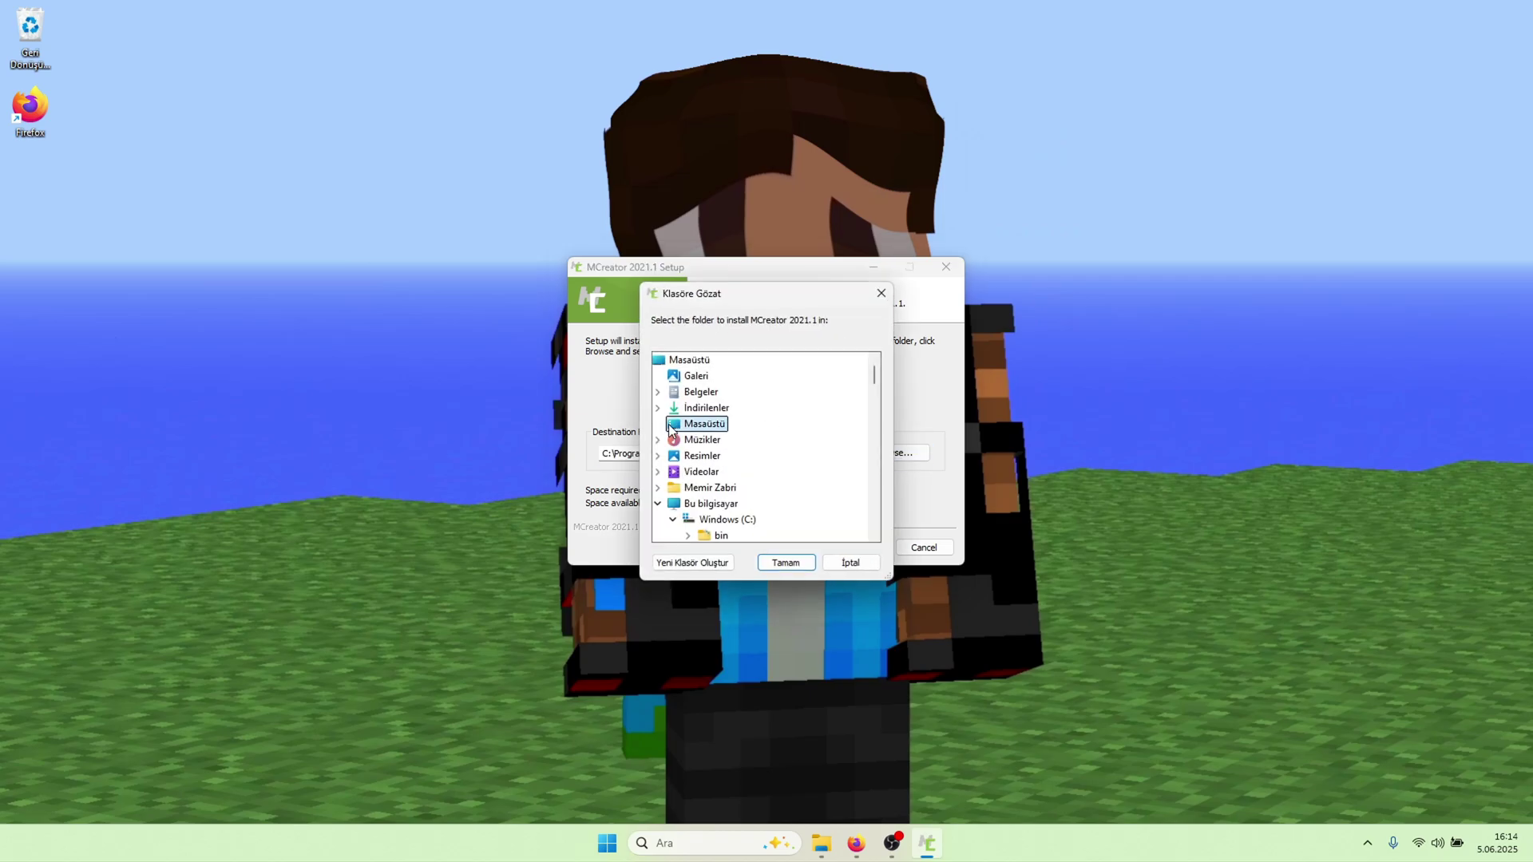
pyautogui.click(692, 563)
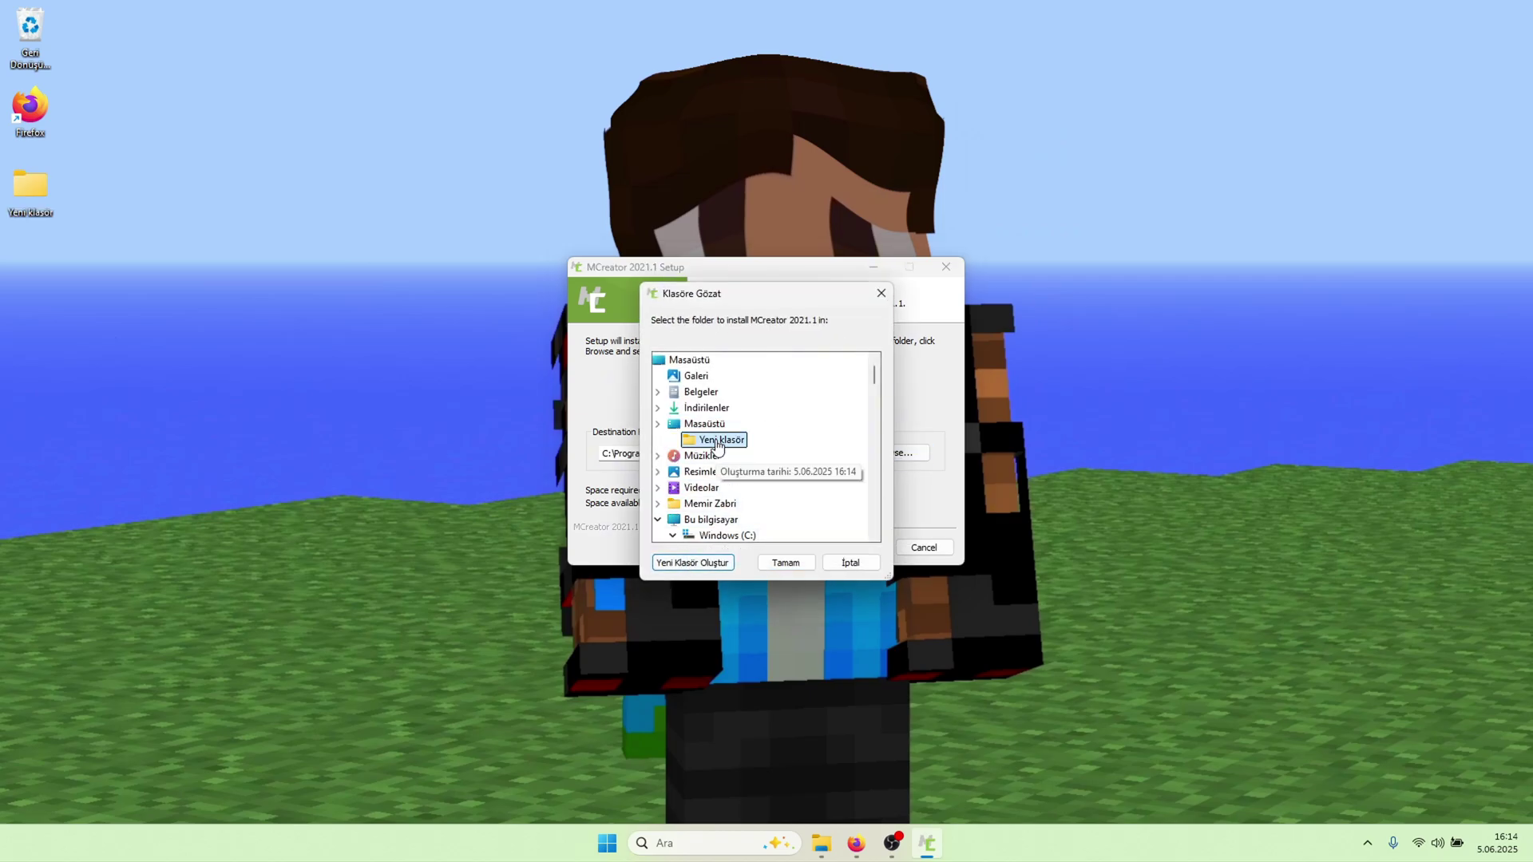
pyautogui.write('MCreator')
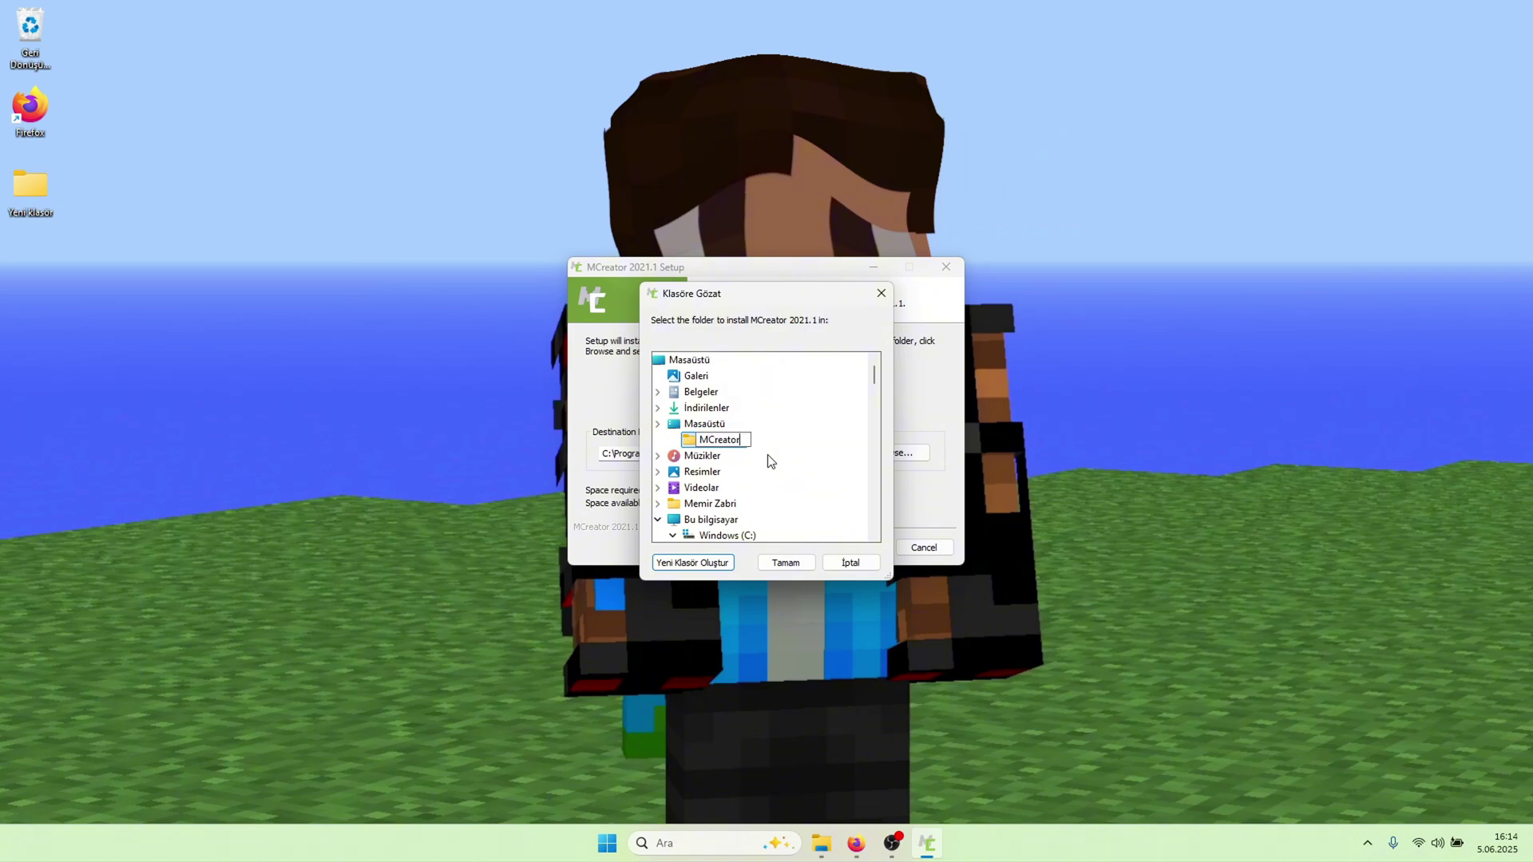
pyautogui.press('Return')
pyautogui.click(786, 562)
pyautogui.click(856, 548)
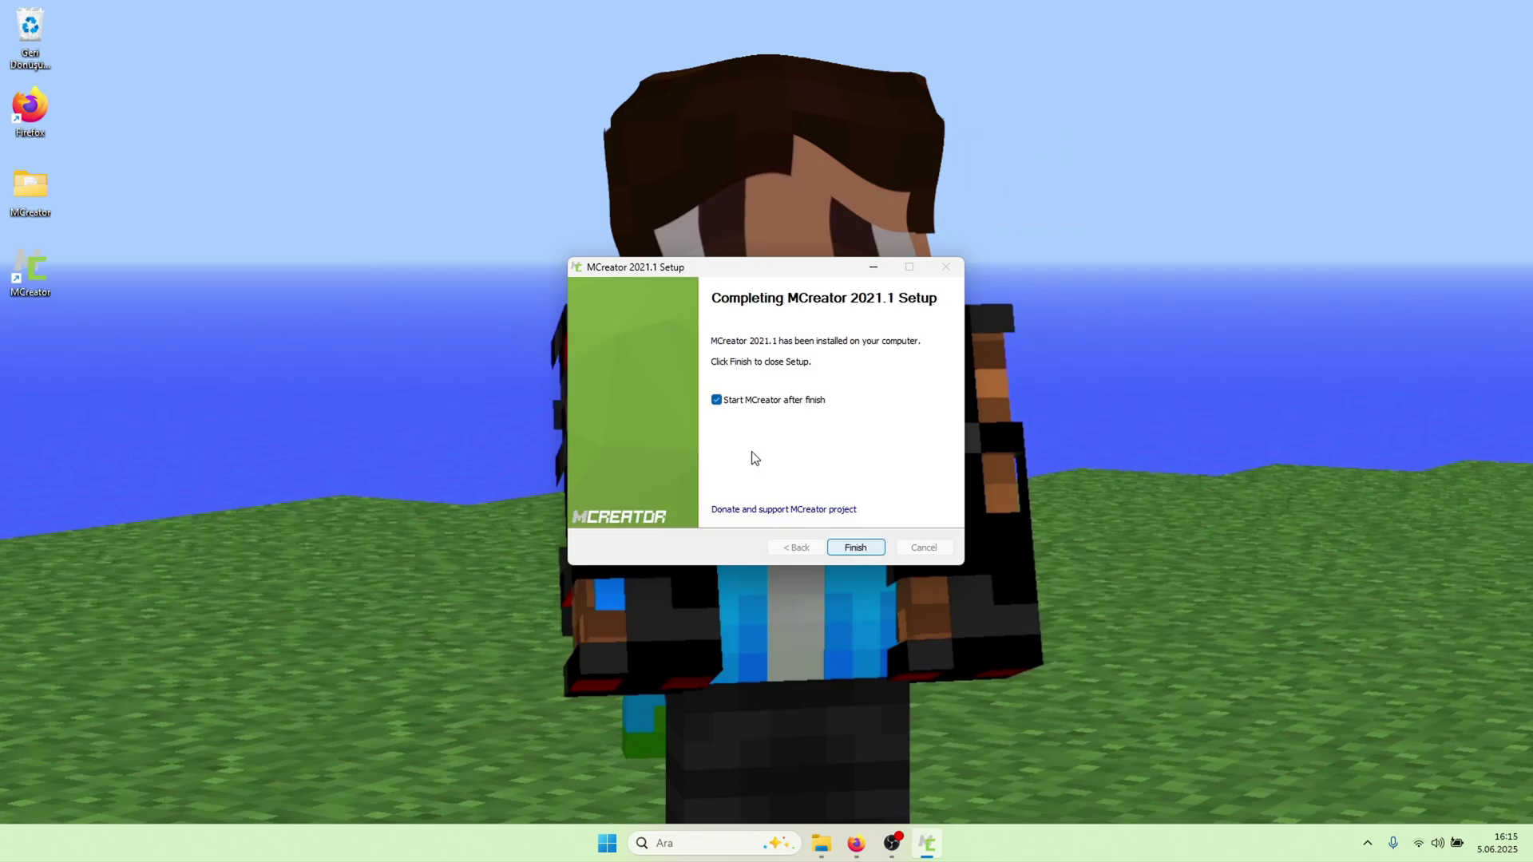
# Move the MCreator folder to the desktop's lower-right corner and place the MCreator shortcut directly below the Firefox icon
pyautogui.moveTo(51, 208); pyautogui.dragTo(1170, 669)
pyautogui.moveTo(1474, 773); pyautogui.dragTo(1475, 775)
pyautogui.moveTo(31, 270); pyautogui.dragTo(29, 196)
pyautogui.click(1487, 755)
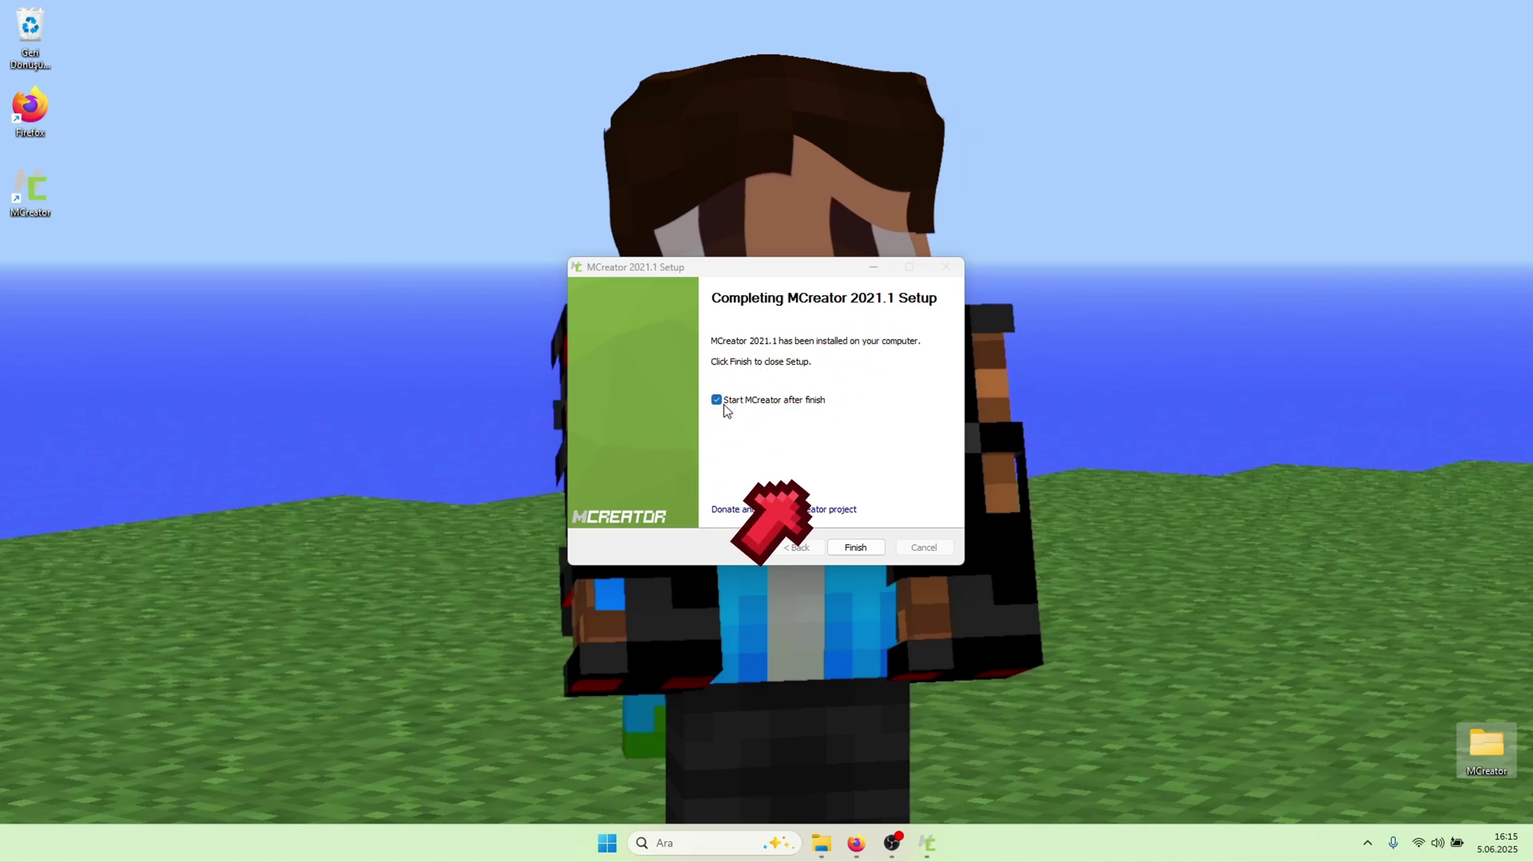
# Finish the setup with MCreator set to start, and postpone the update to the latest version
pyautogui.click(848, 555)
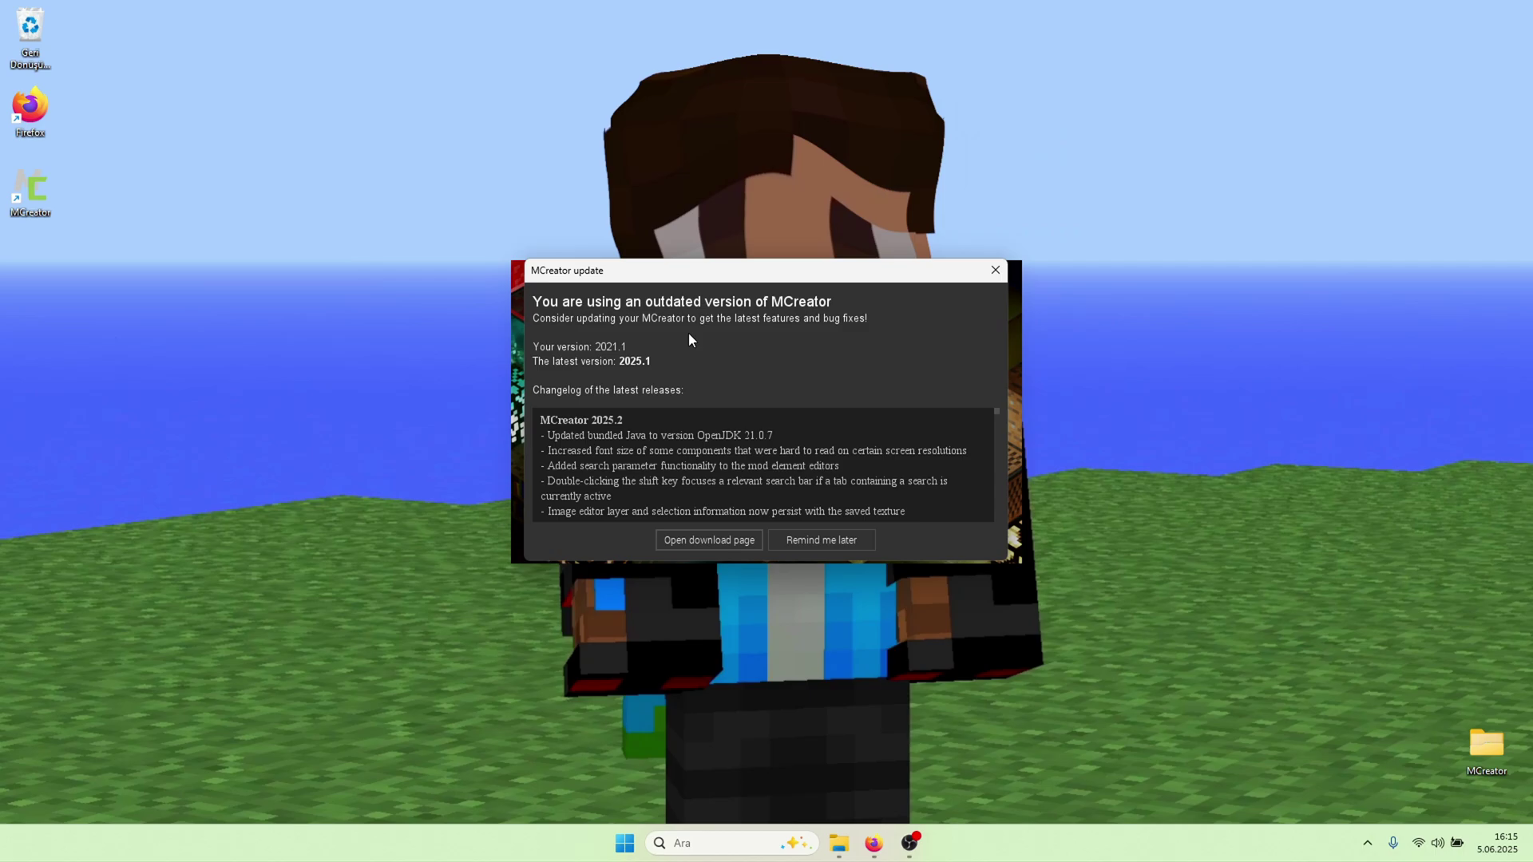
pyautogui.moveTo(609, 273); pyautogui.dragTo(606, 216)
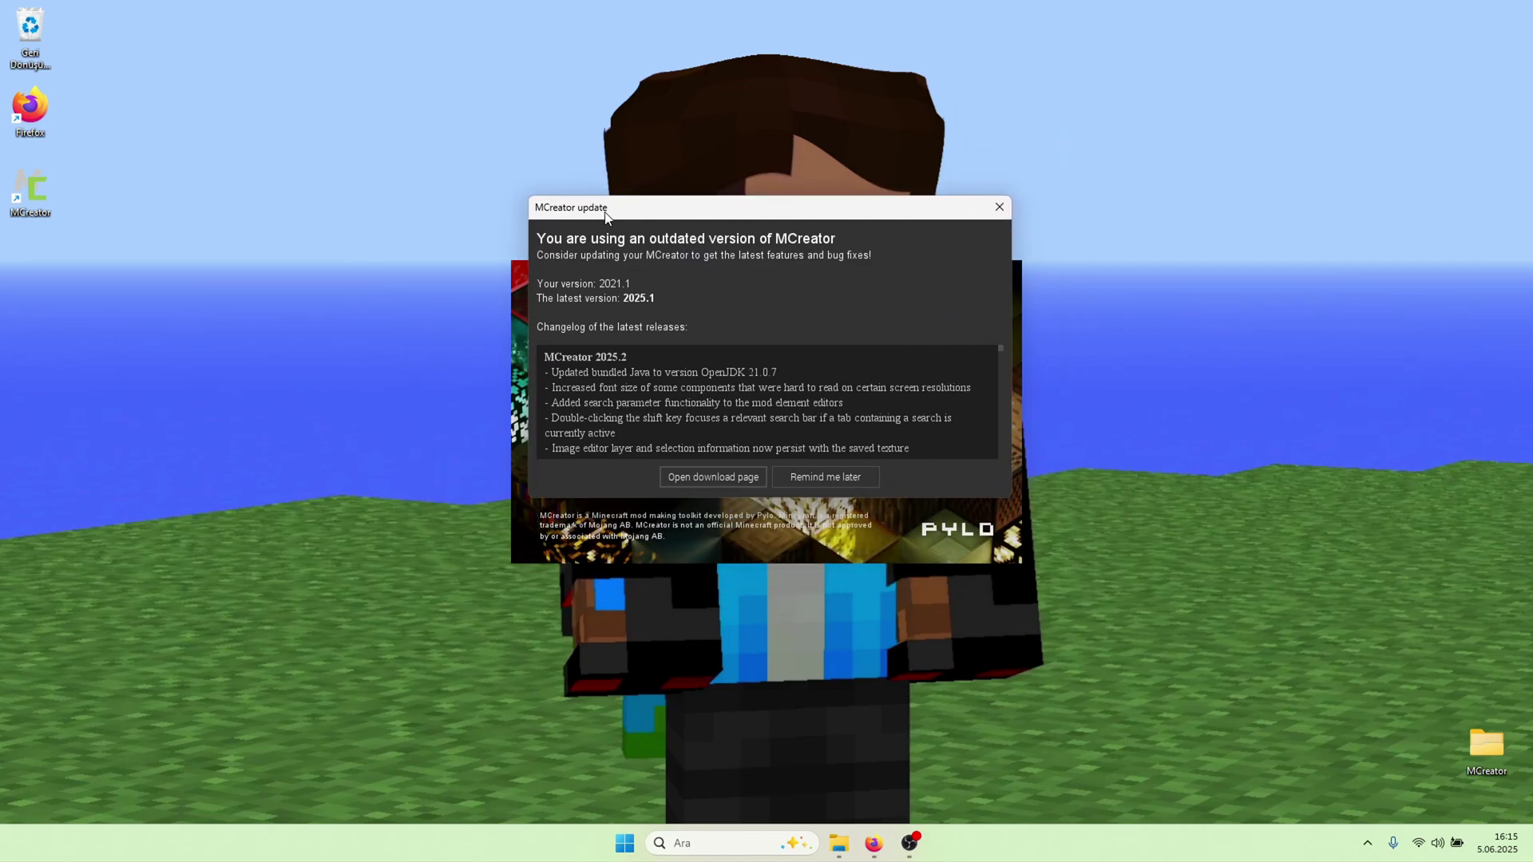
pyautogui.click(815, 484)
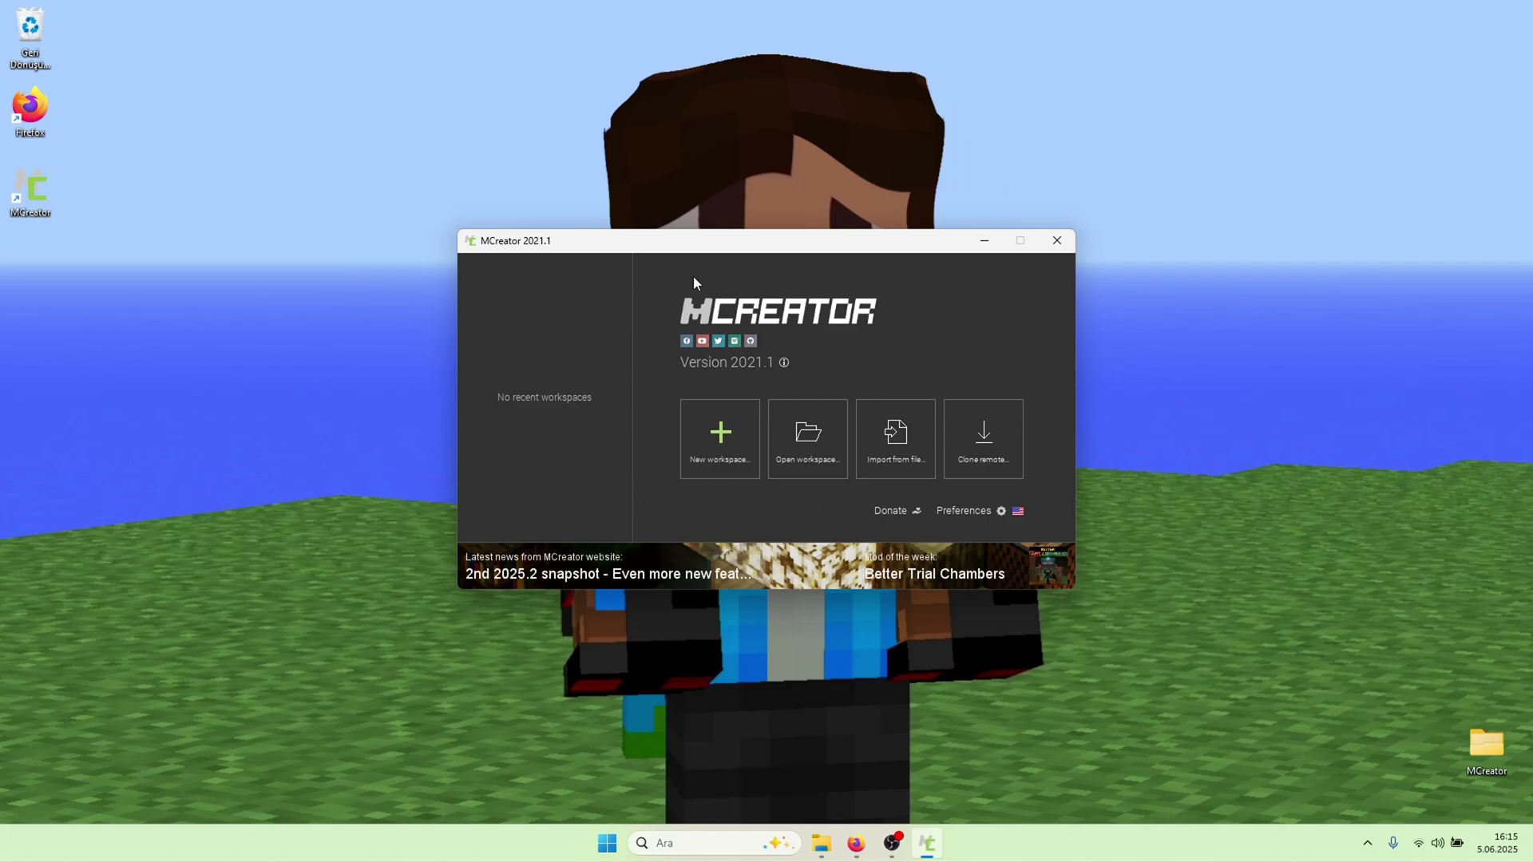
# Check which Minecraft generators are offered for a new workspace, and leave without creating one
pyautogui.click(720, 435)
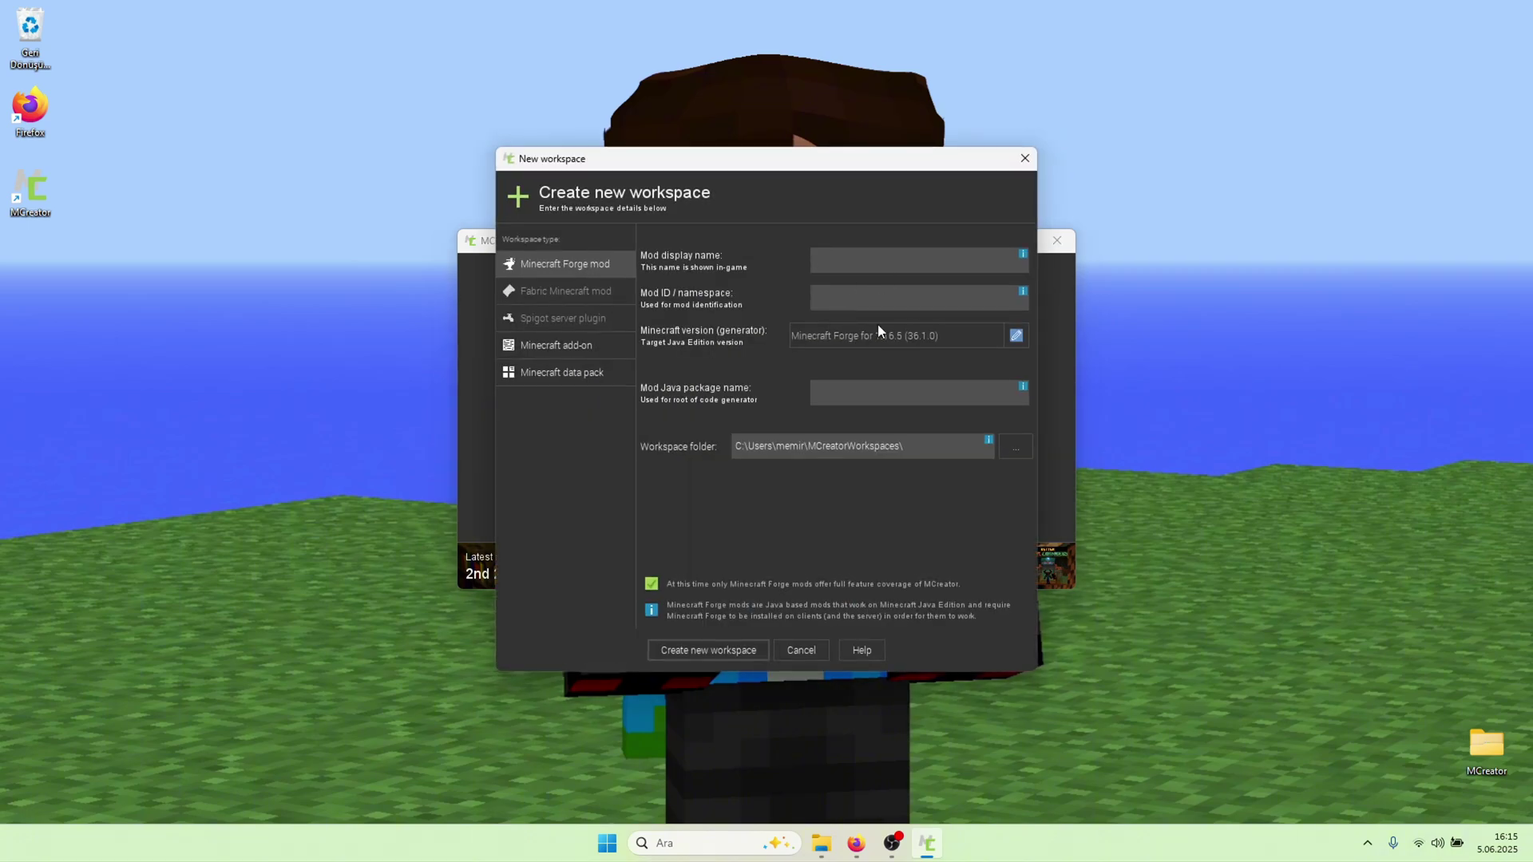
pyautogui.click(1016, 336)
pyautogui.click(686, 166)
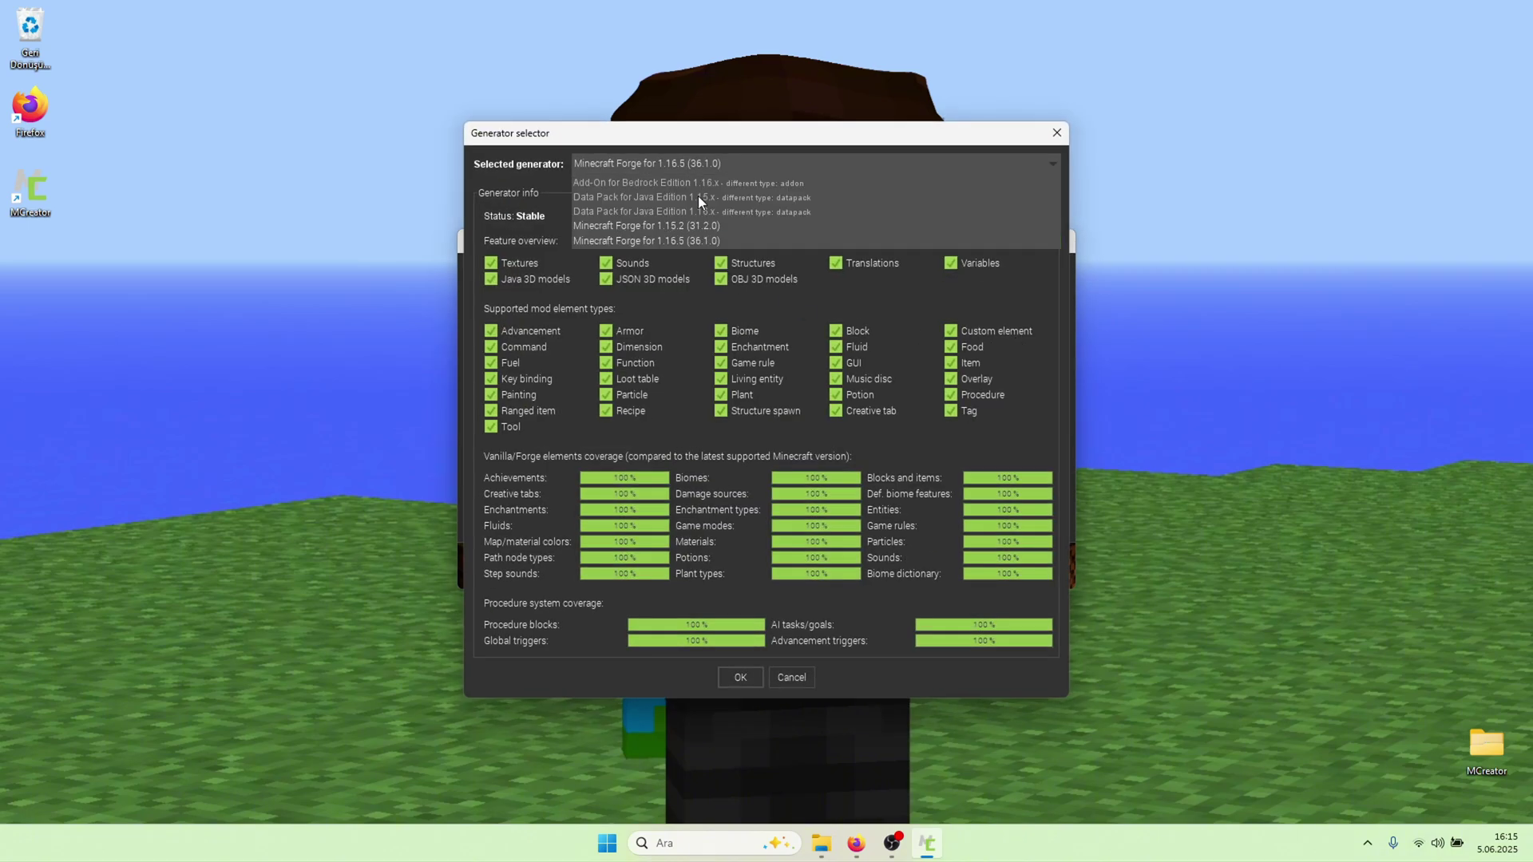
pyautogui.click(1057, 132)
pyautogui.click(788, 652)
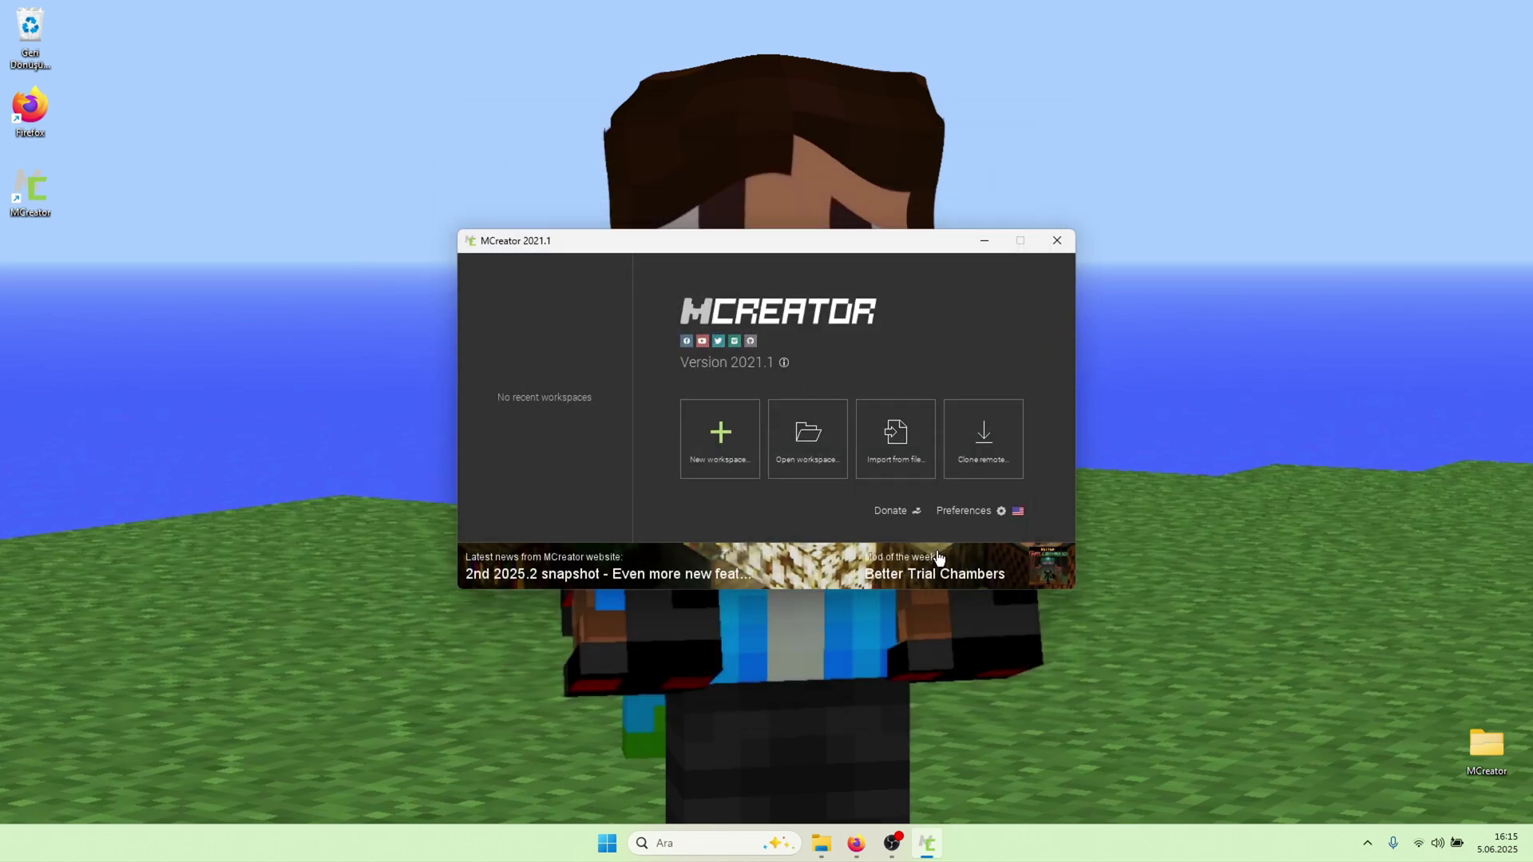
# Open the plugin management section of MCreator's preferences
pyautogui.click(964, 515)
pyautogui.click(428, 478)
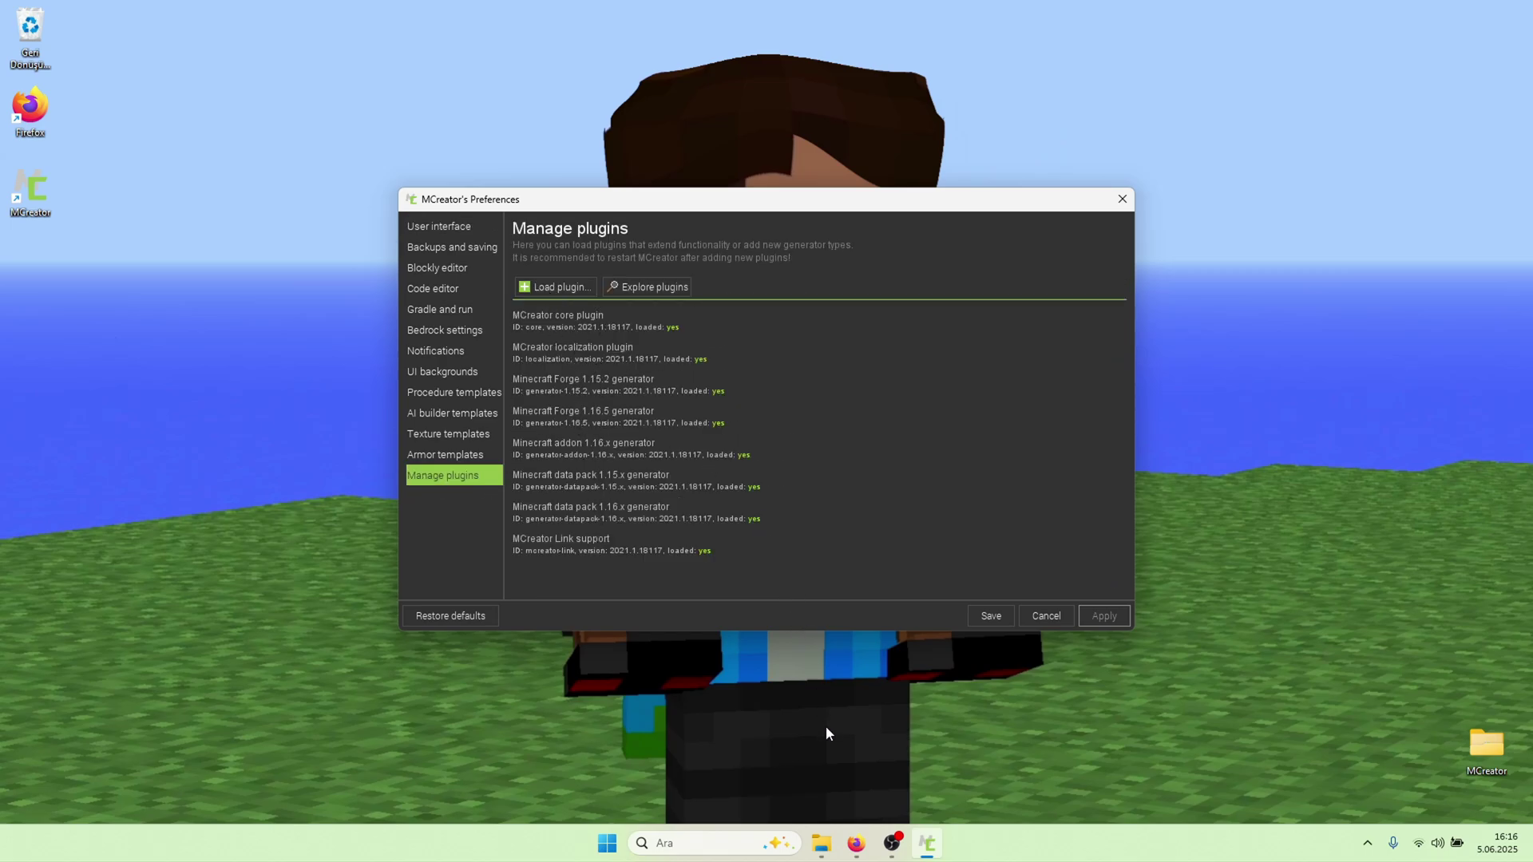
# Switch to Firefox and search the web in a new tab for "mcreator 1.12.2 plugin"
pyautogui.click(856, 843)
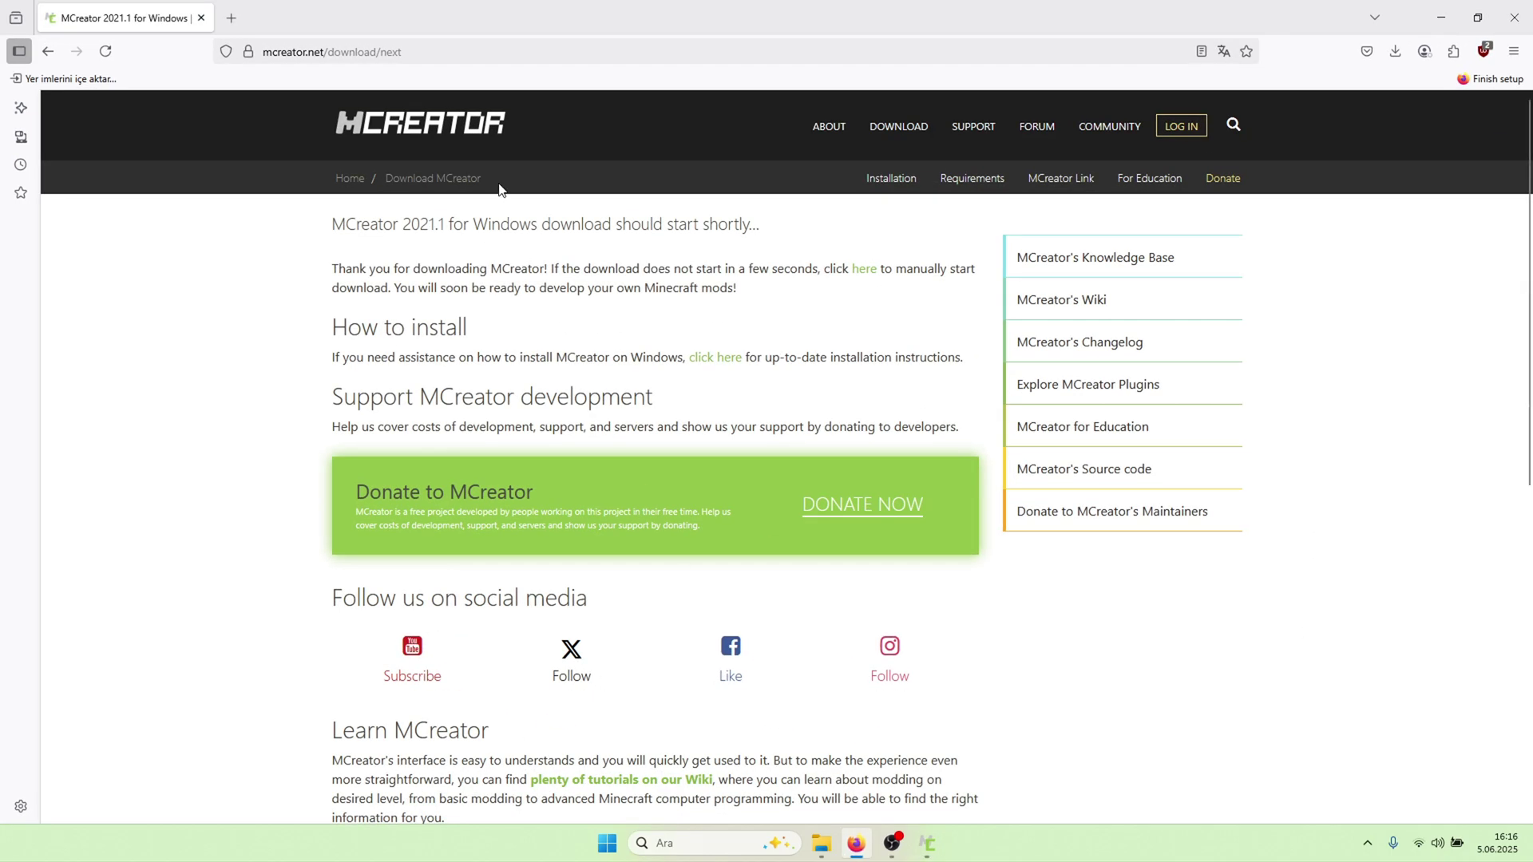
pyautogui.hotkey('ctrl', 't')
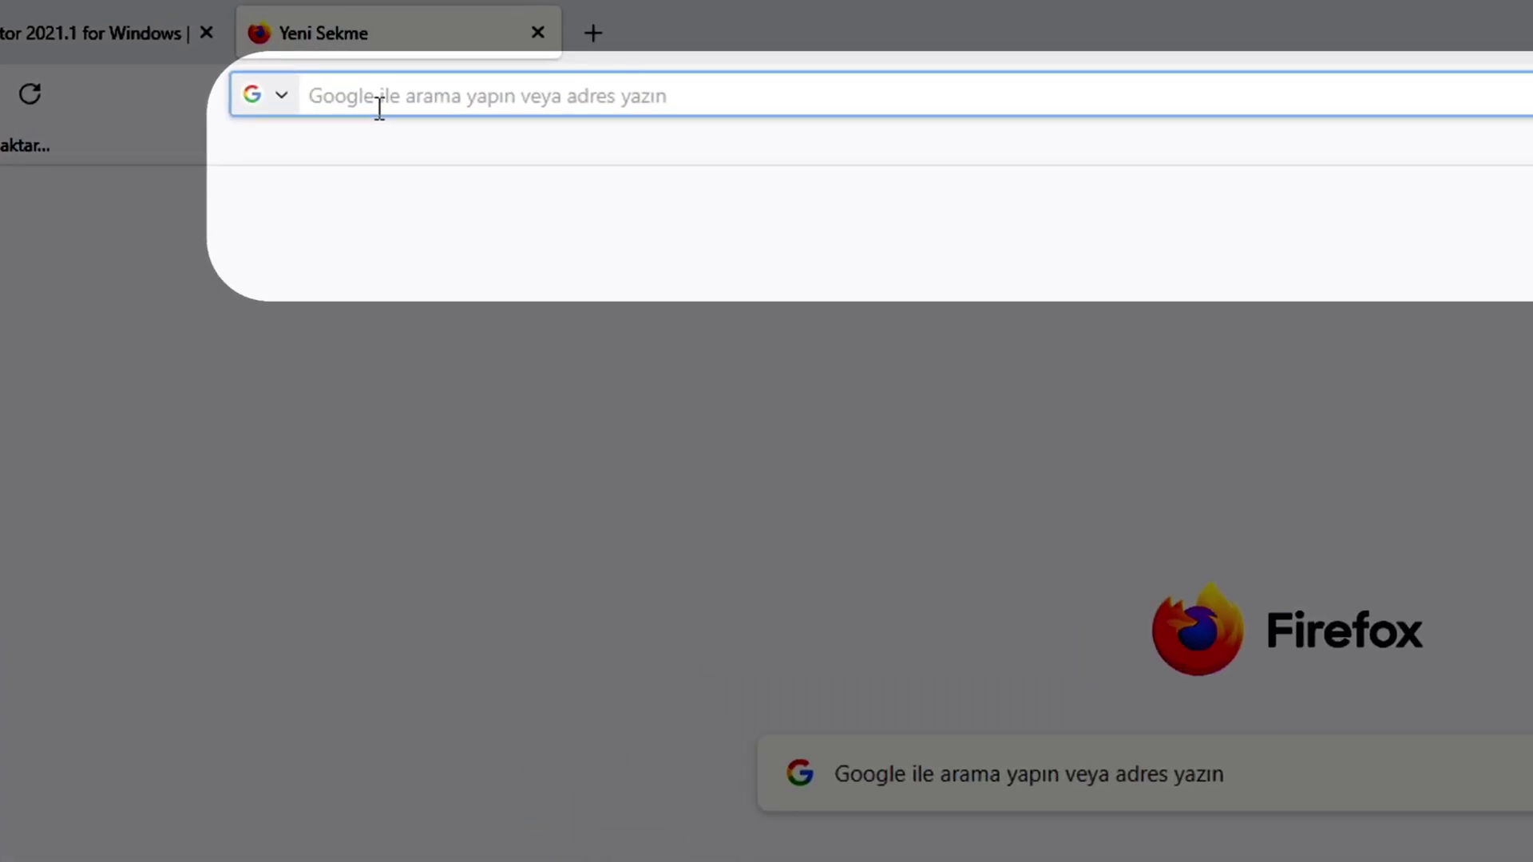
pyautogui.write('mcreator 2')
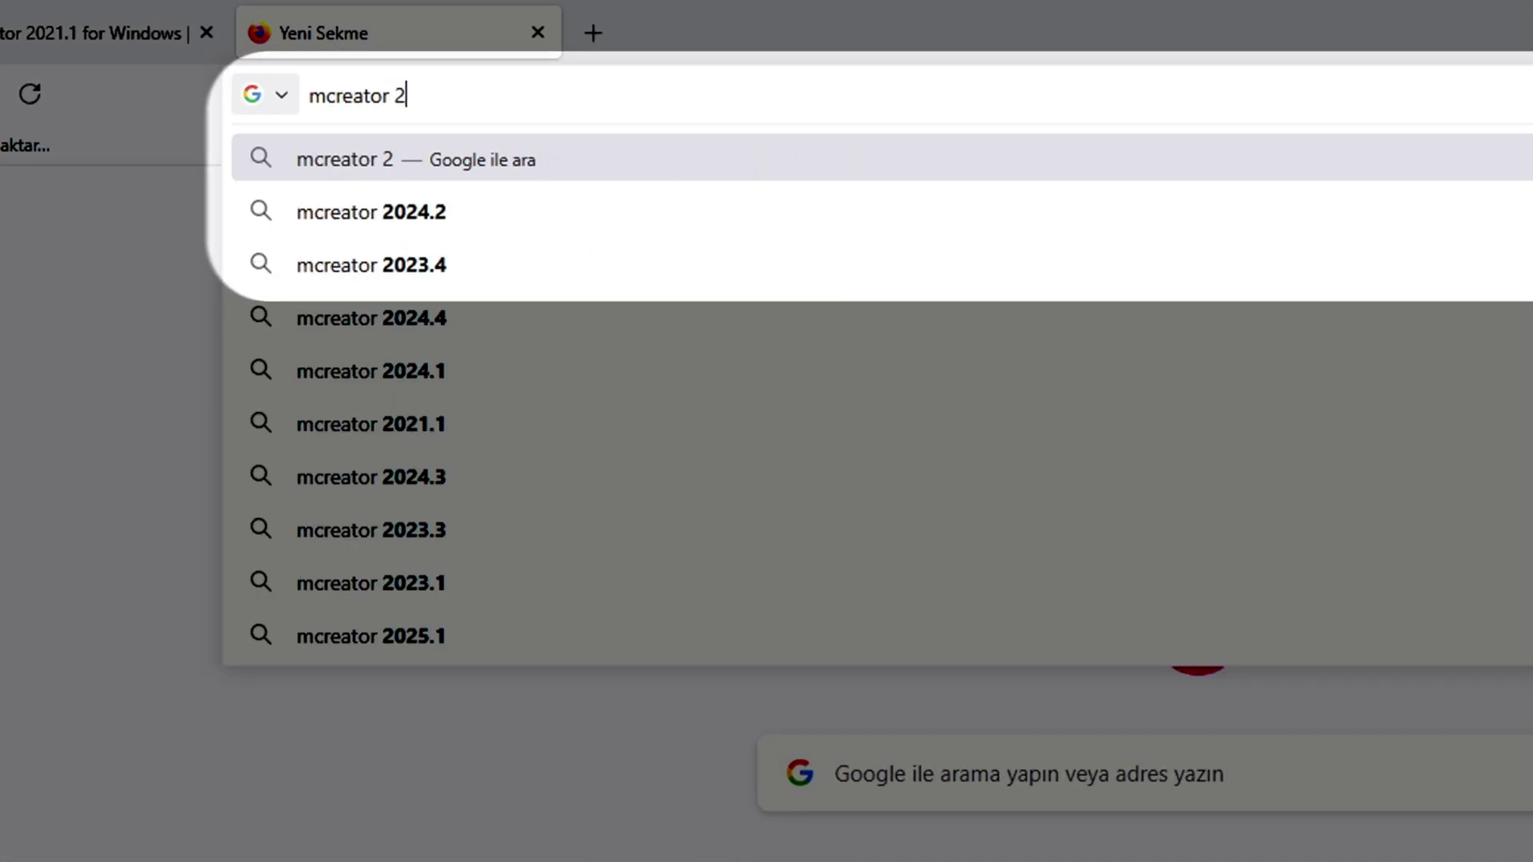
pyautogui.press('BackSpace')
pyautogui.write('1.12.2 ')
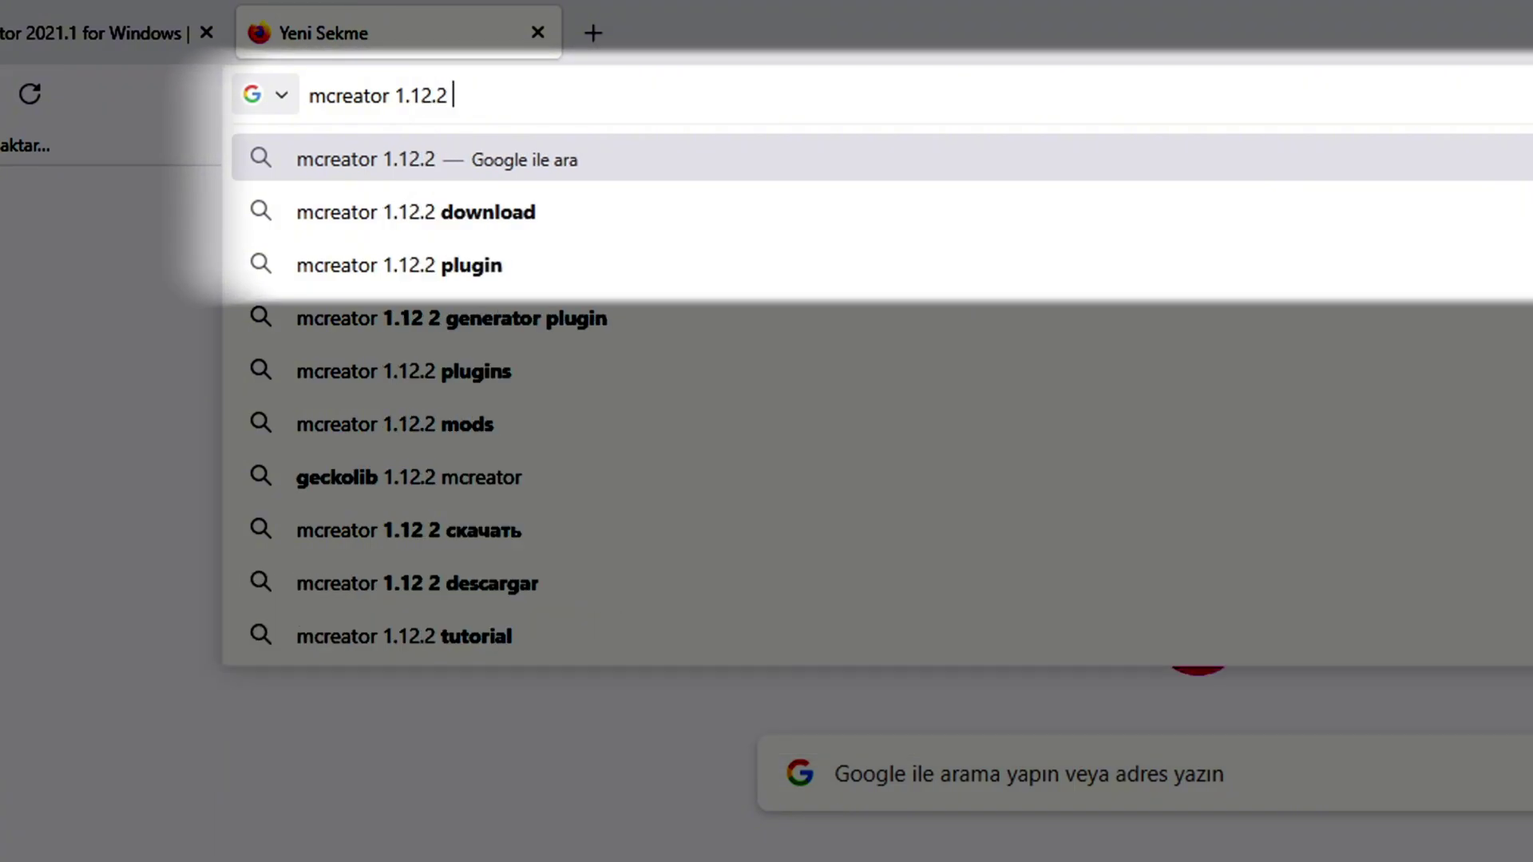
pyautogui.write('plugin')
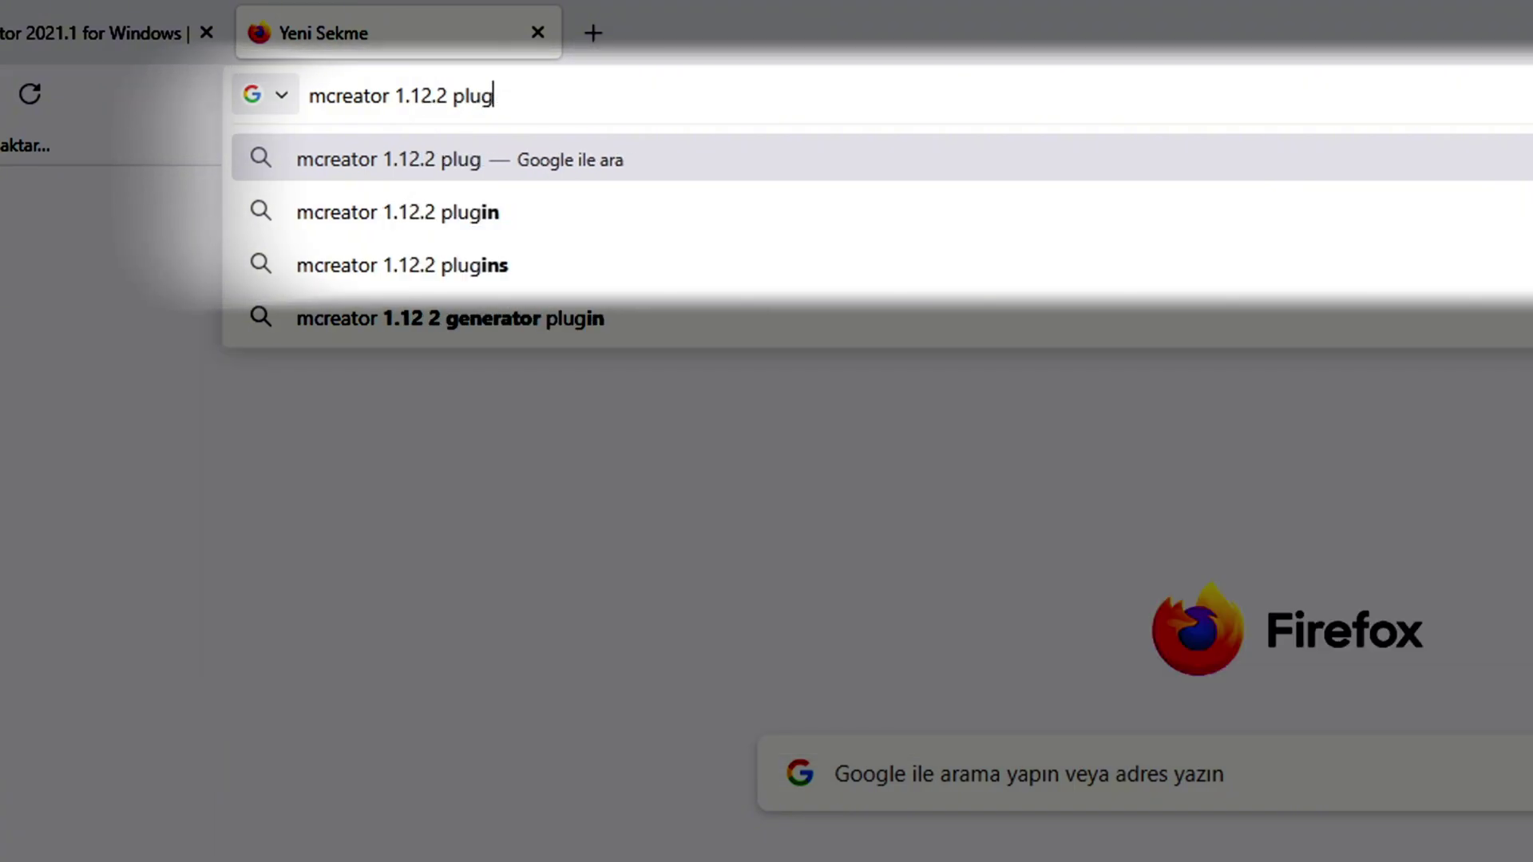
pyautogui.press('Return')
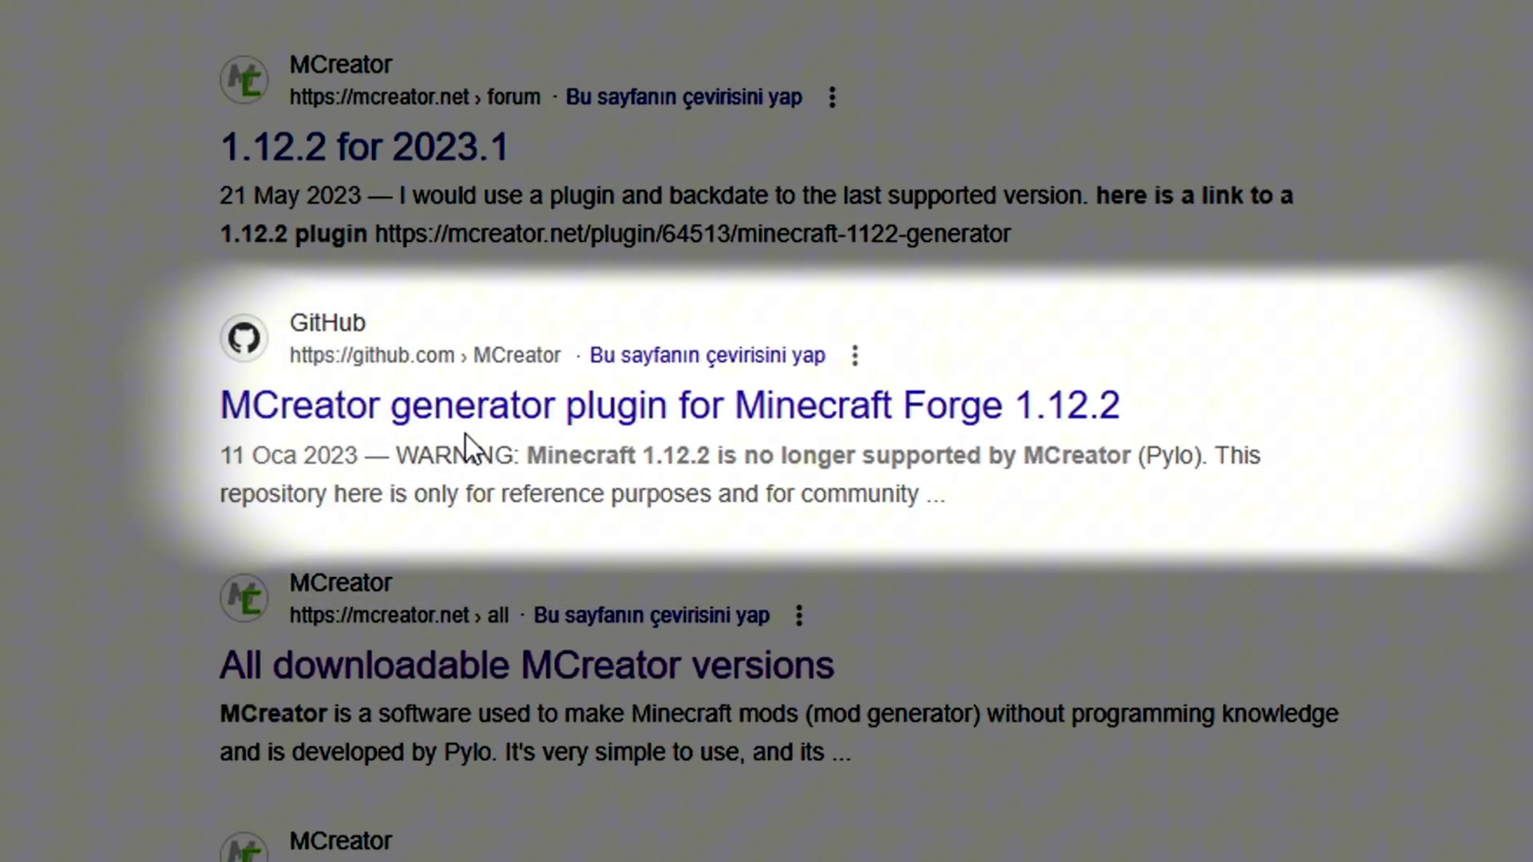
# Open the GitHub result for the Minecraft Forge 1.12.2 generator plugin, dismiss the translation prompt and look through the repository's README
pyautogui.click(671, 406)
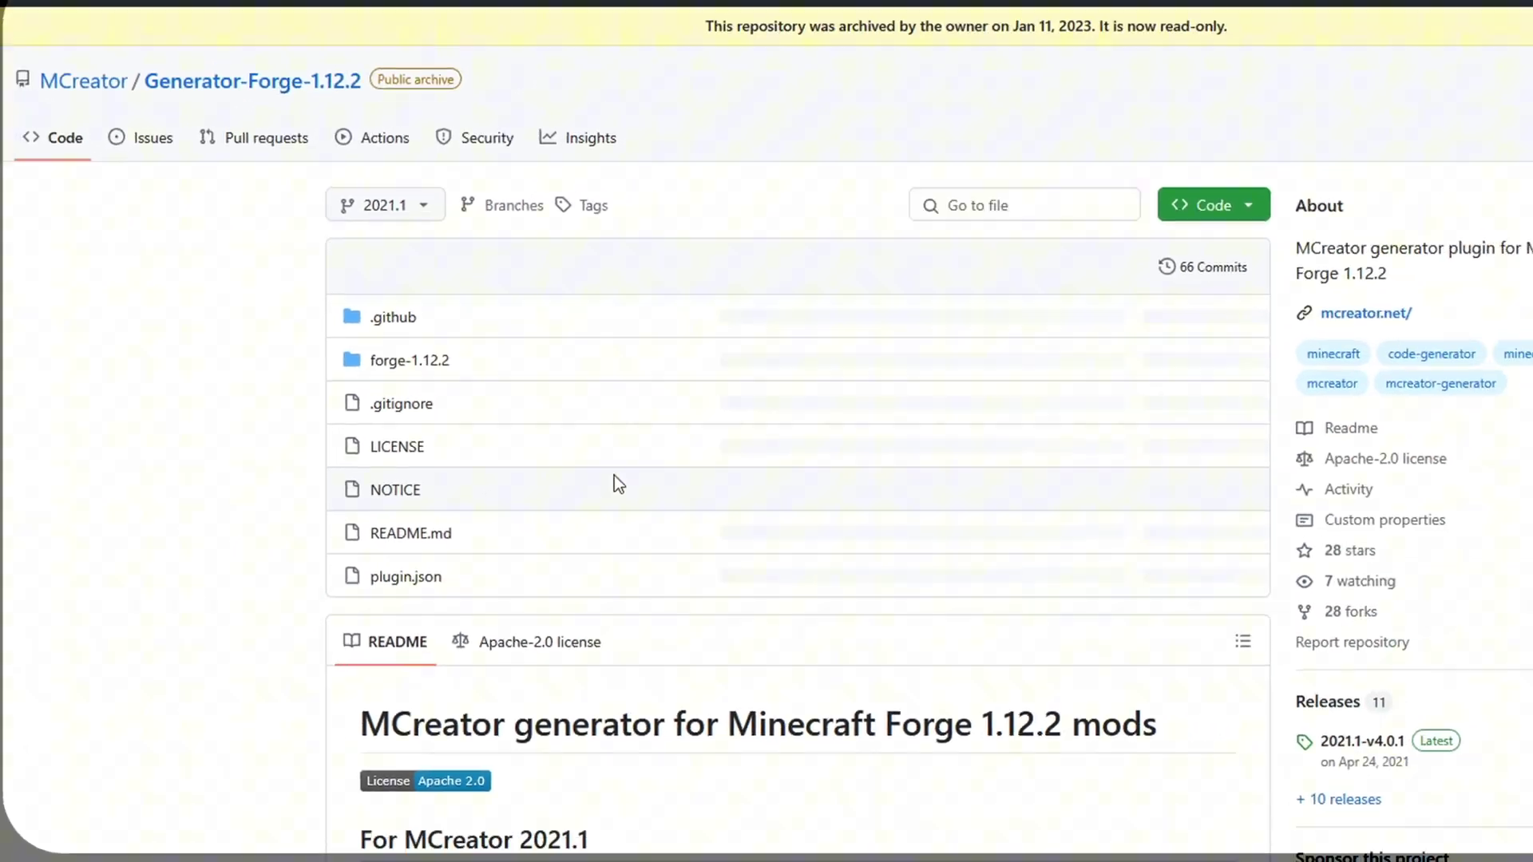
pyautogui.scroll(-5, 614, 476)
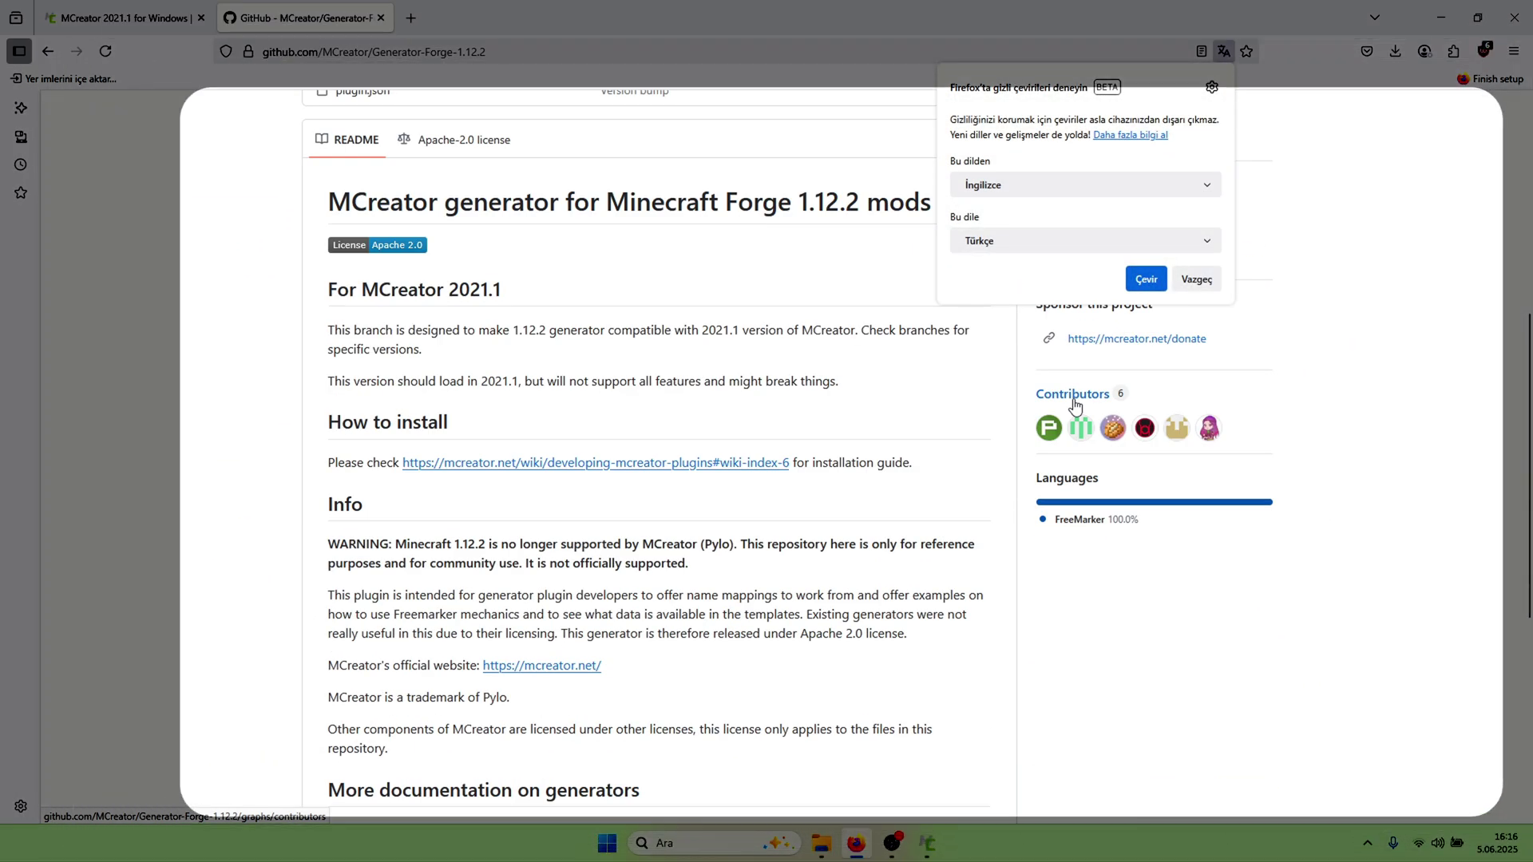
pyautogui.click(1228, 319)
pyautogui.scroll(4, 1070, 511)
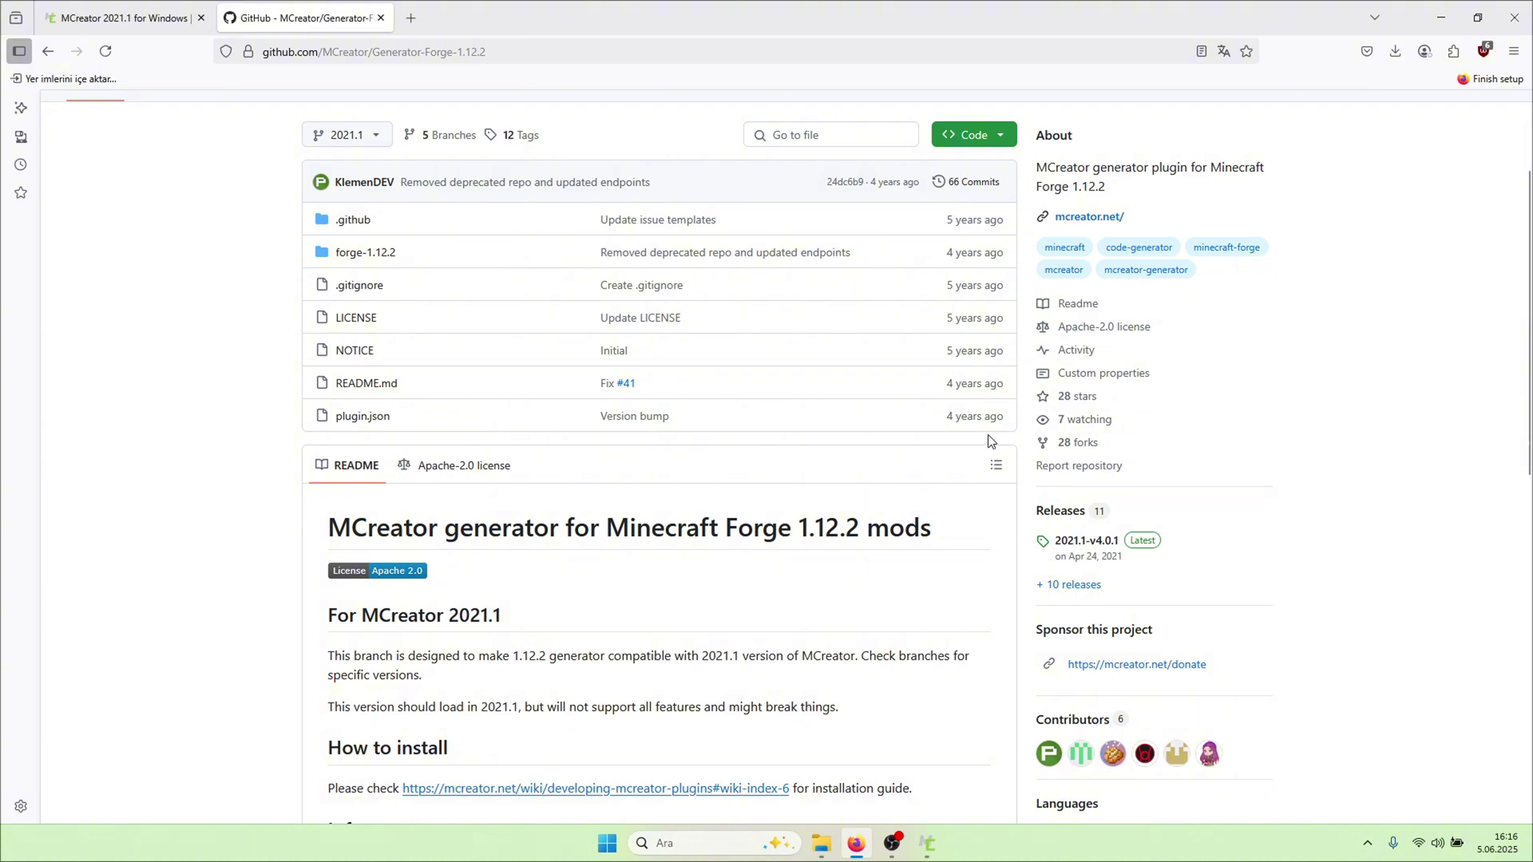
# Return to MCreator's list of all downloadable versions, follow its 1.12.2 plugin link and look through the plugin's changelog
pyautogui.click(156, 18)
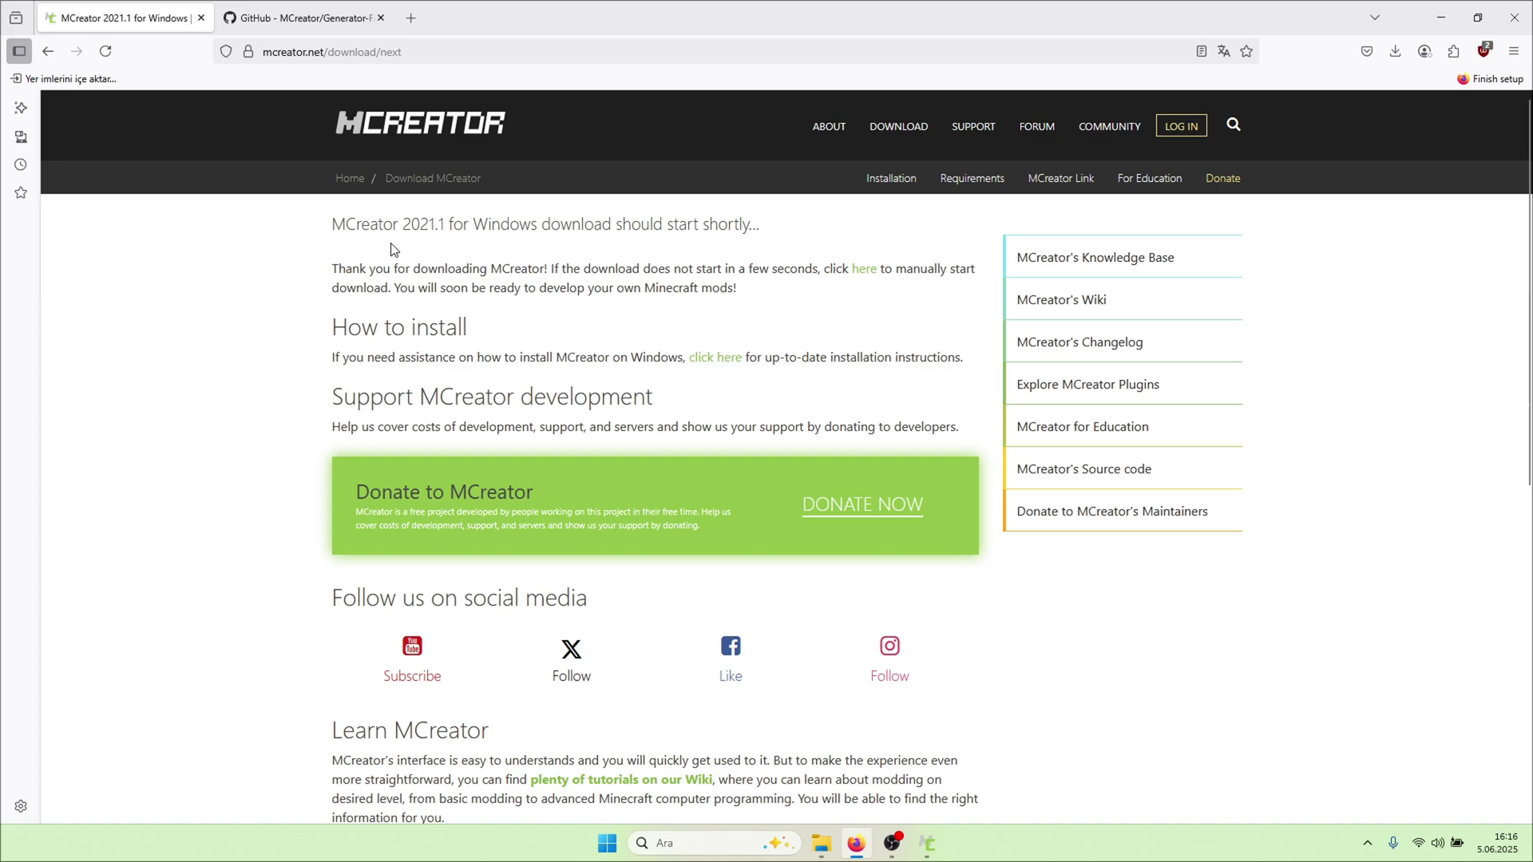
pyautogui.click(41, 53)
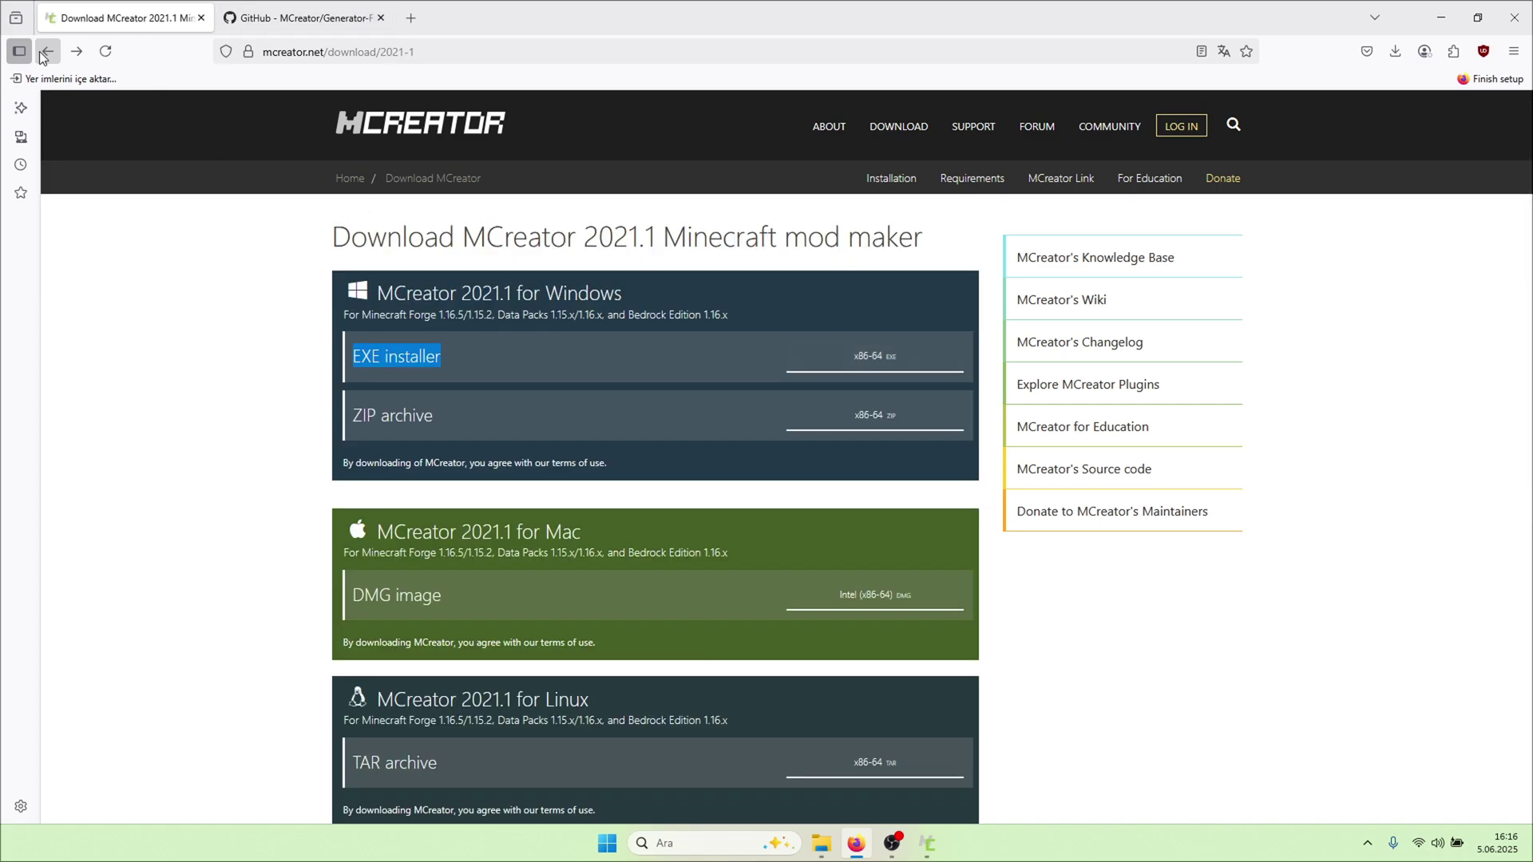
pyautogui.click(40, 51)
pyautogui.scroll(3, 180, 160)
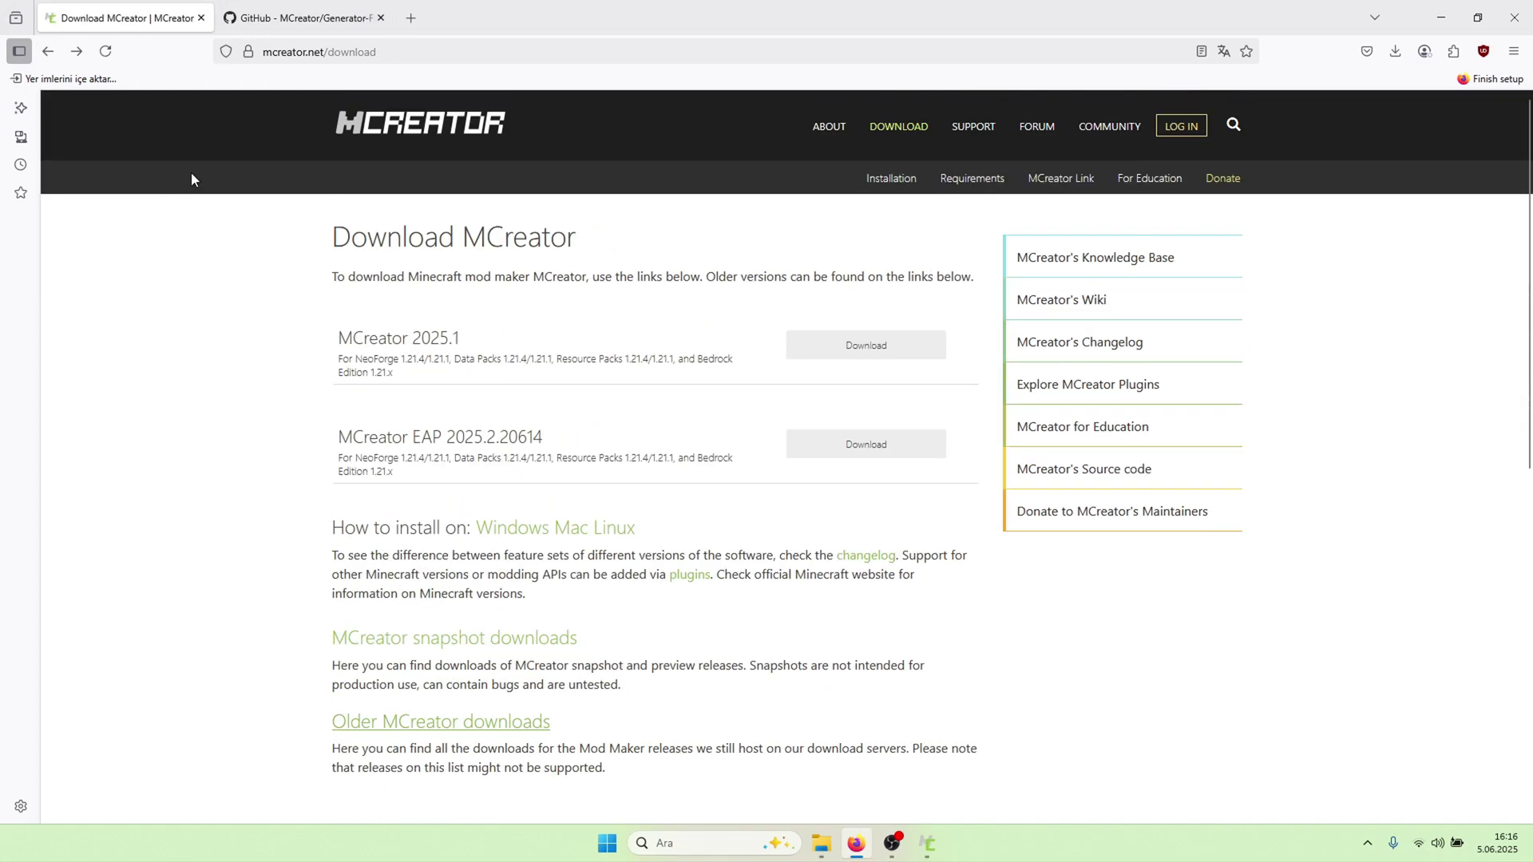
pyautogui.click(74, 51)
pyautogui.scroll(10, 475, 373)
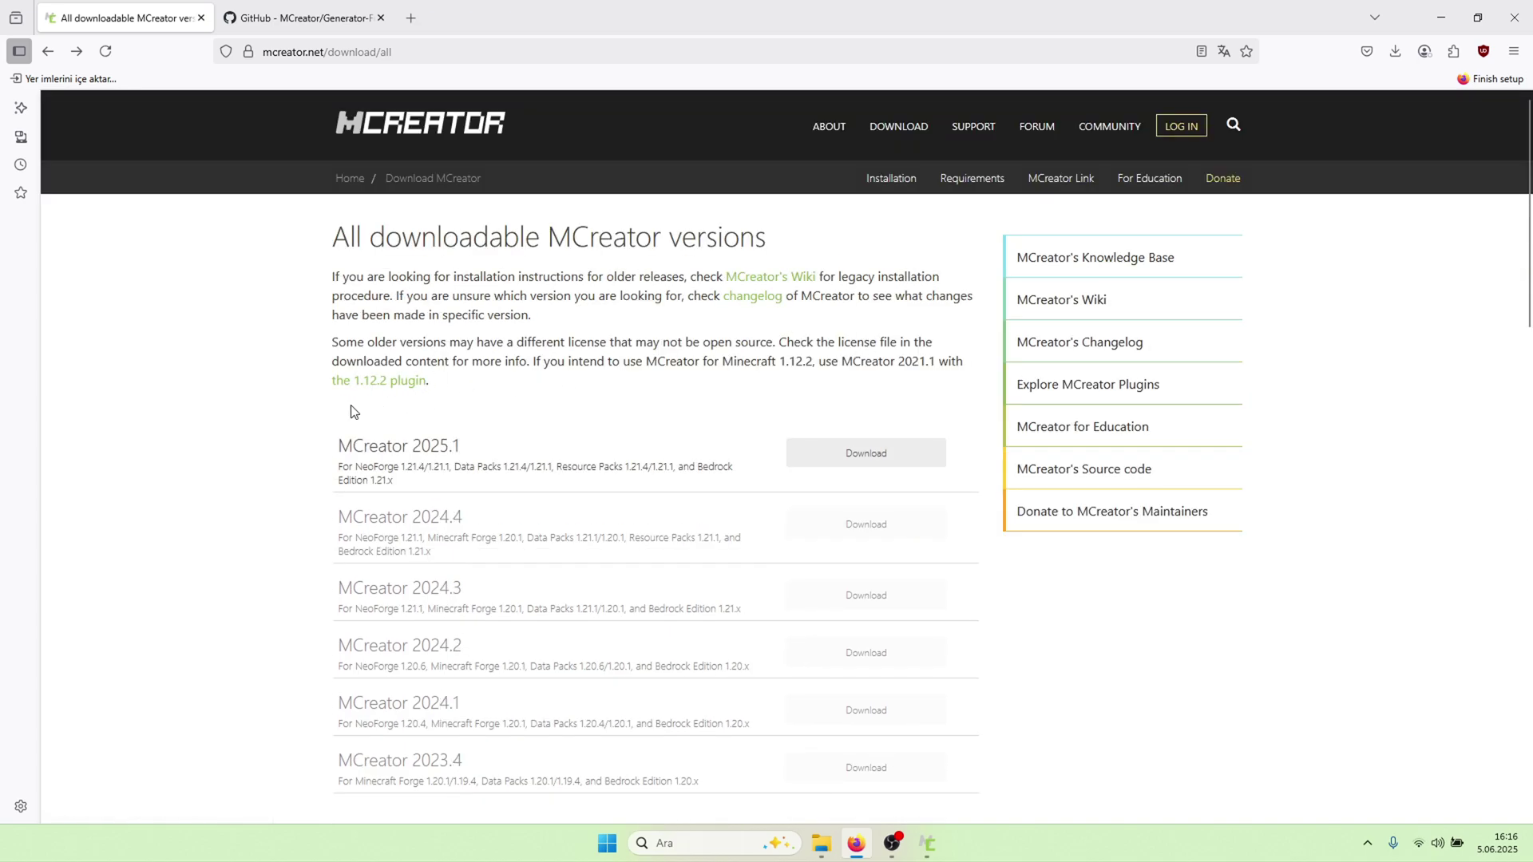
pyautogui.click(403, 385)
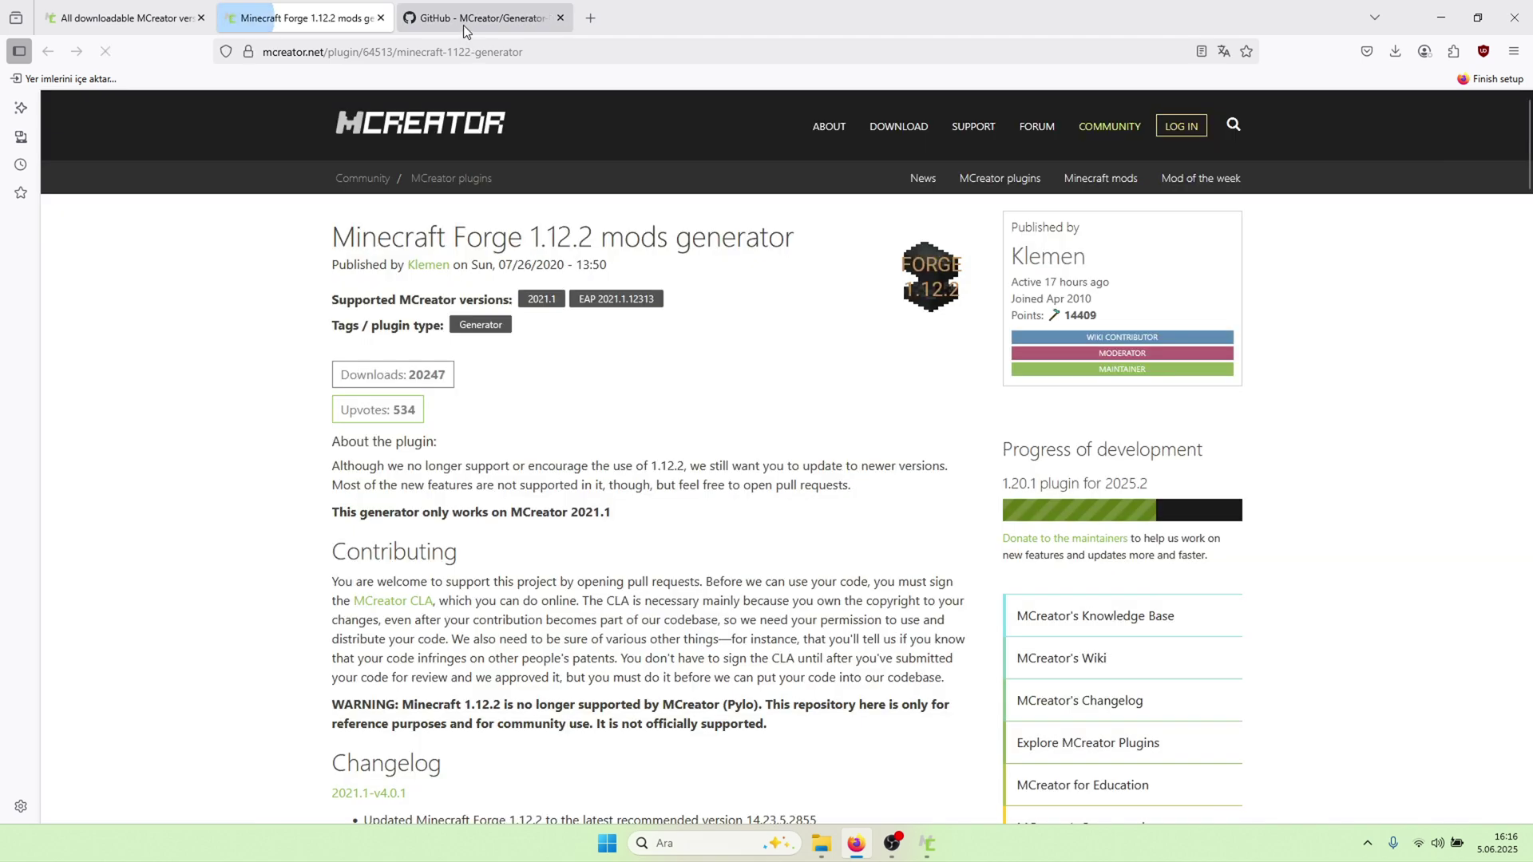
pyautogui.scroll(-8, 647, 455)
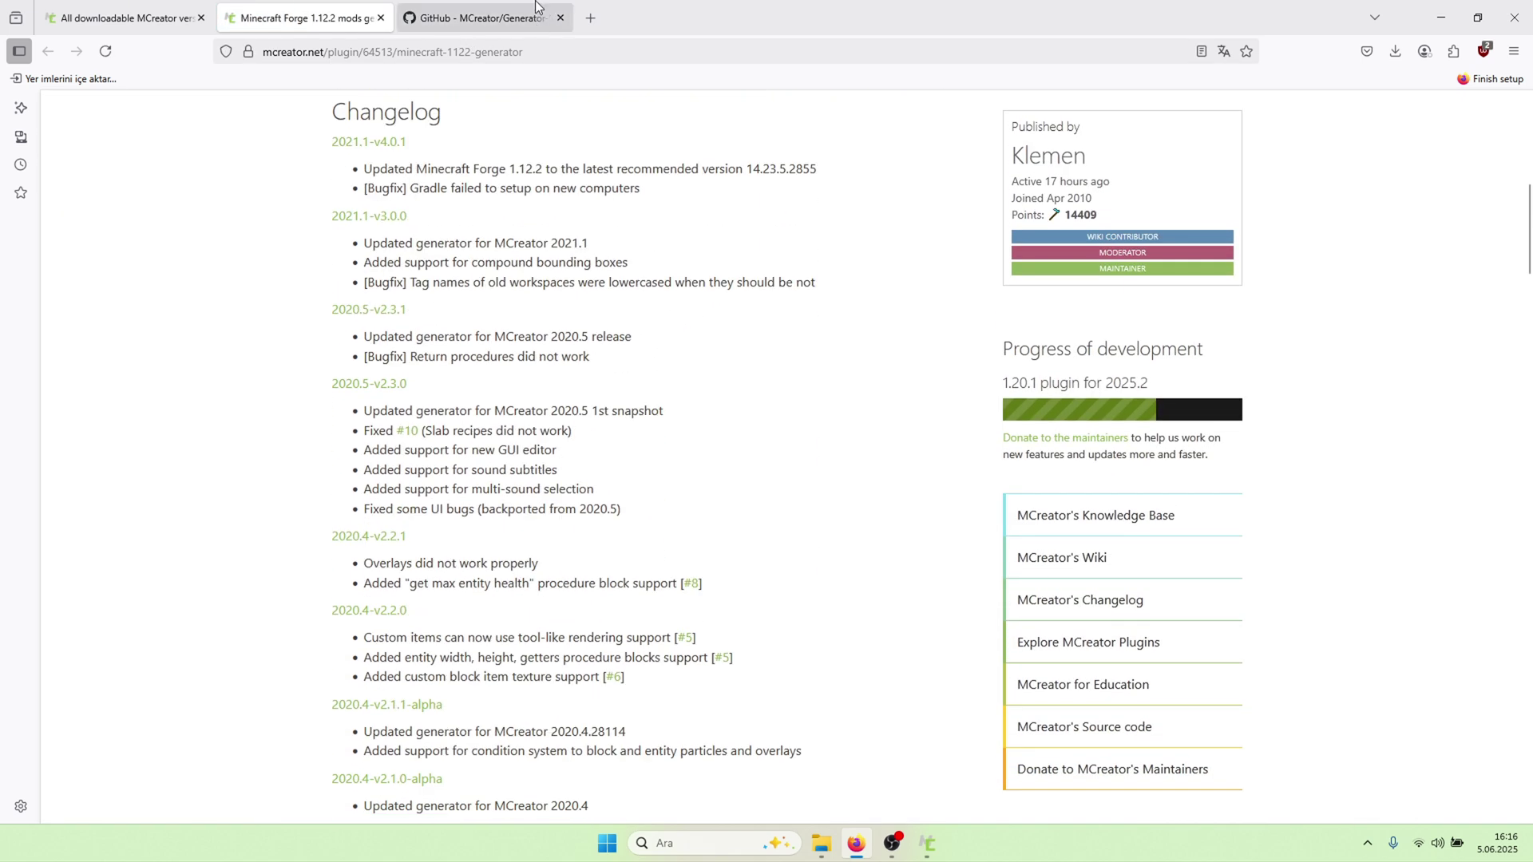
# Download mcreator-generator-1.12.2-2021.1-v4.0.1.zip from the 2021.1-v4.0.1 release of the GitHub repository
pyautogui.click(536, 8)
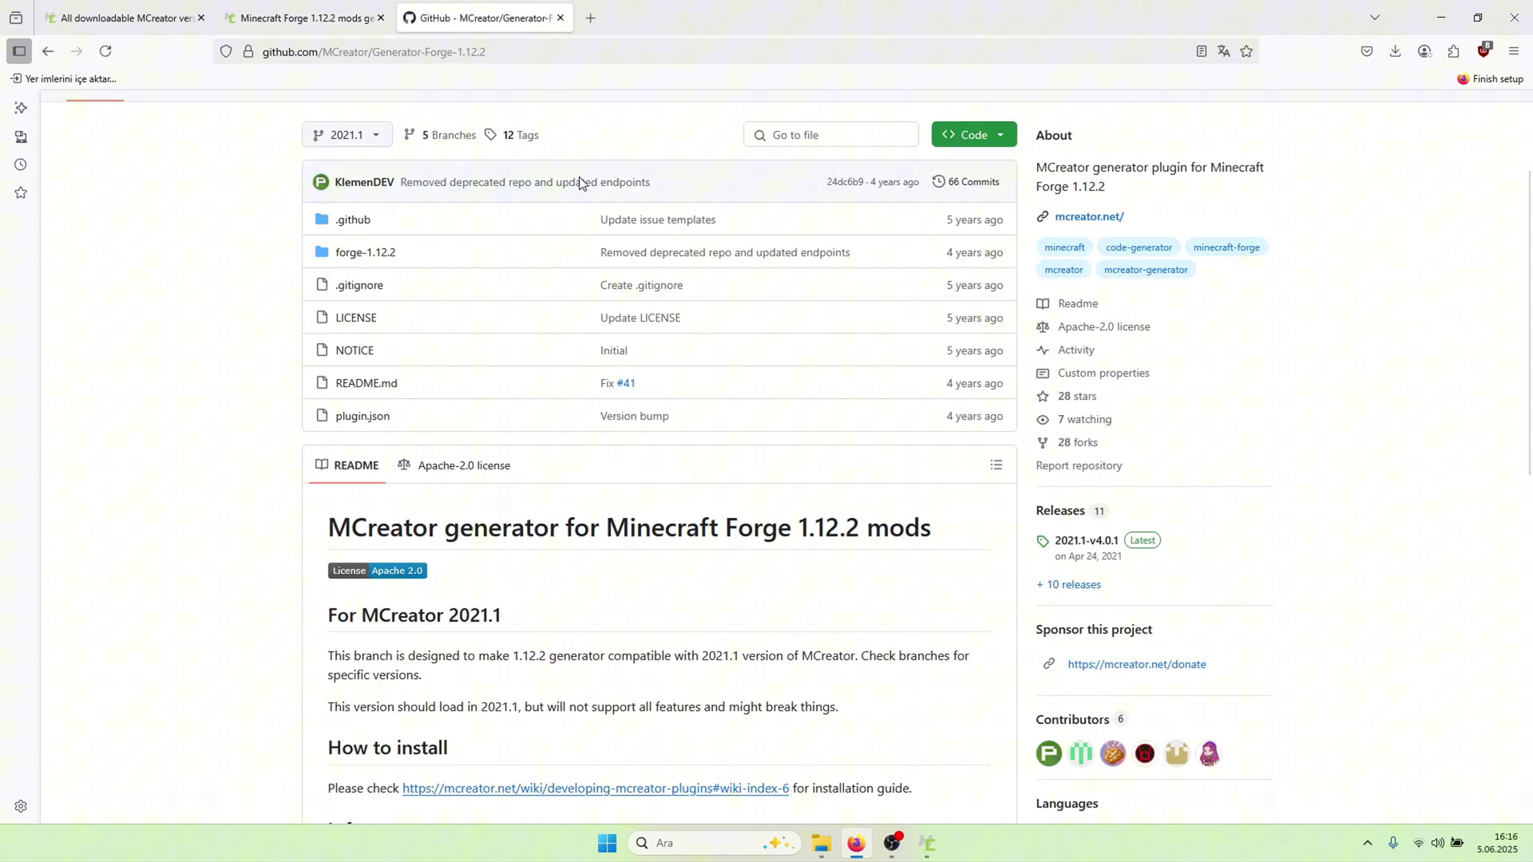
pyautogui.click(1079, 546)
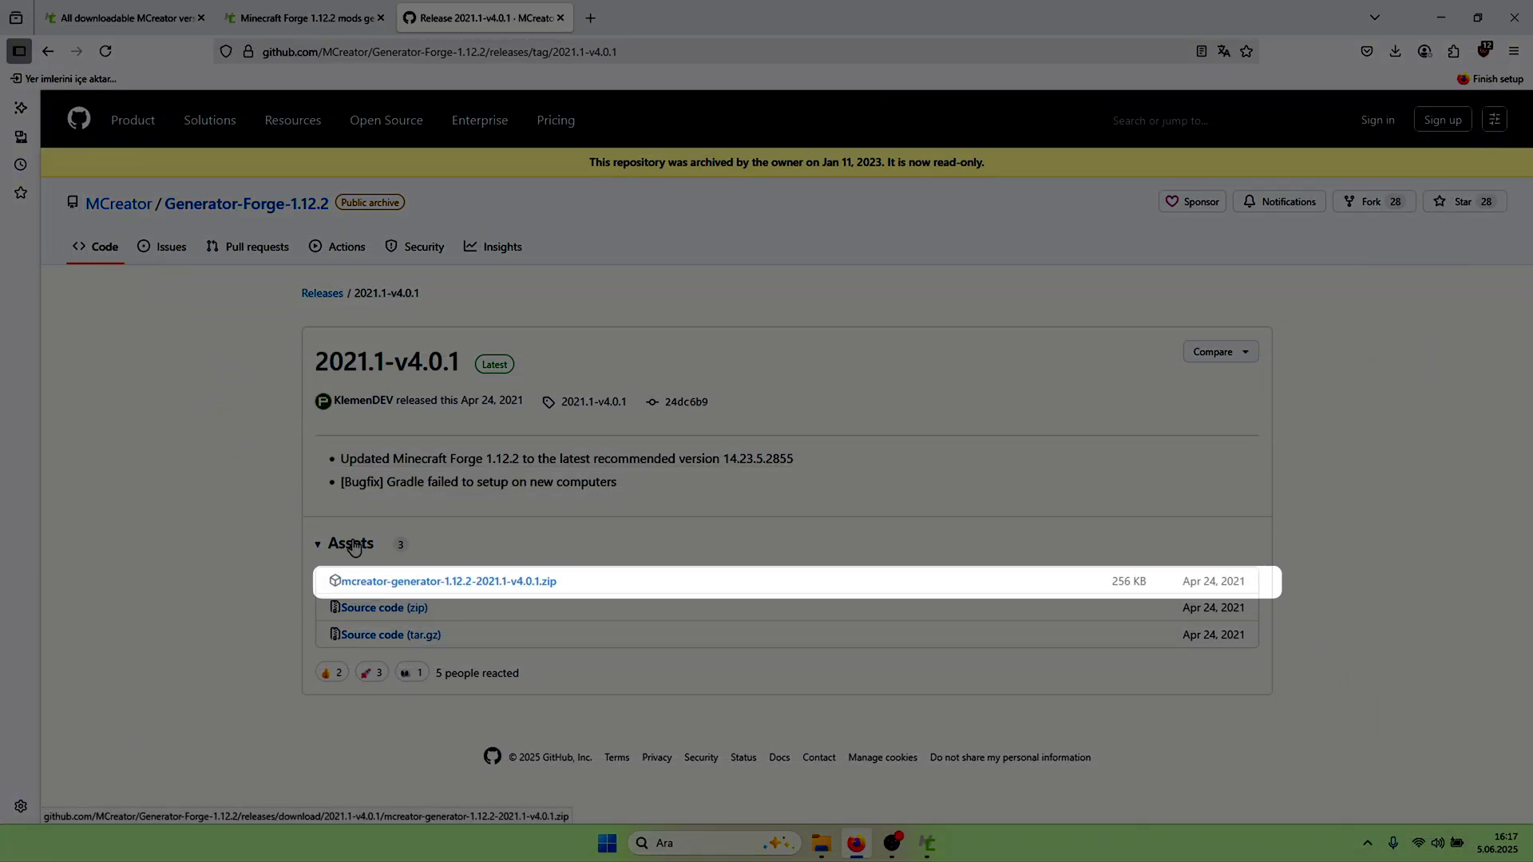
pyautogui.click(513, 587)
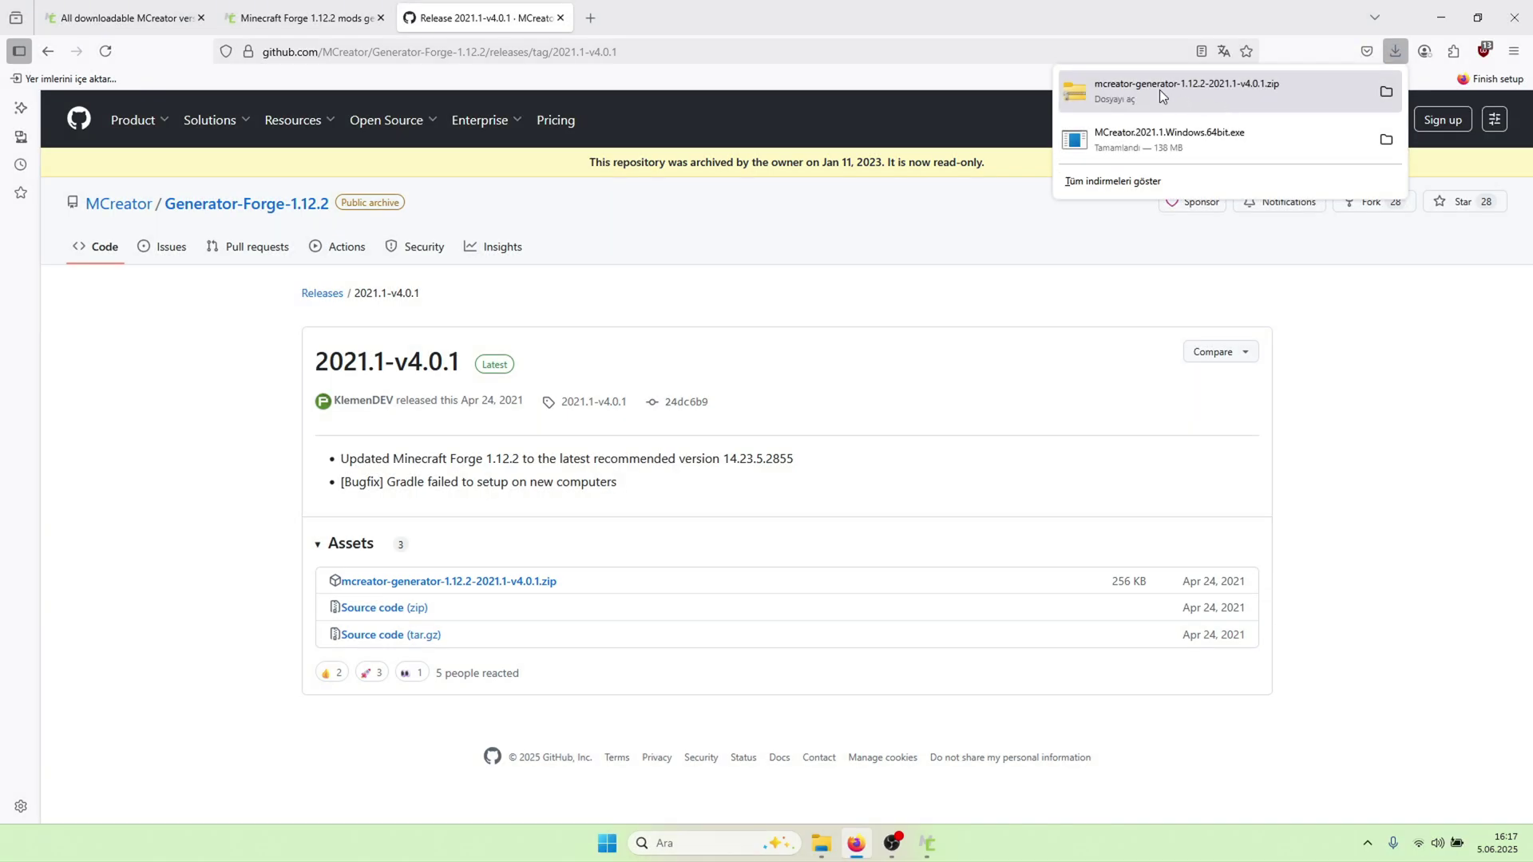
# Switch to MCreator, load mcreator-generator-1.12.2-2021.1-v4.0.1.zip from Downloads as a plugin and save the preferences
pyautogui.click(927, 844)
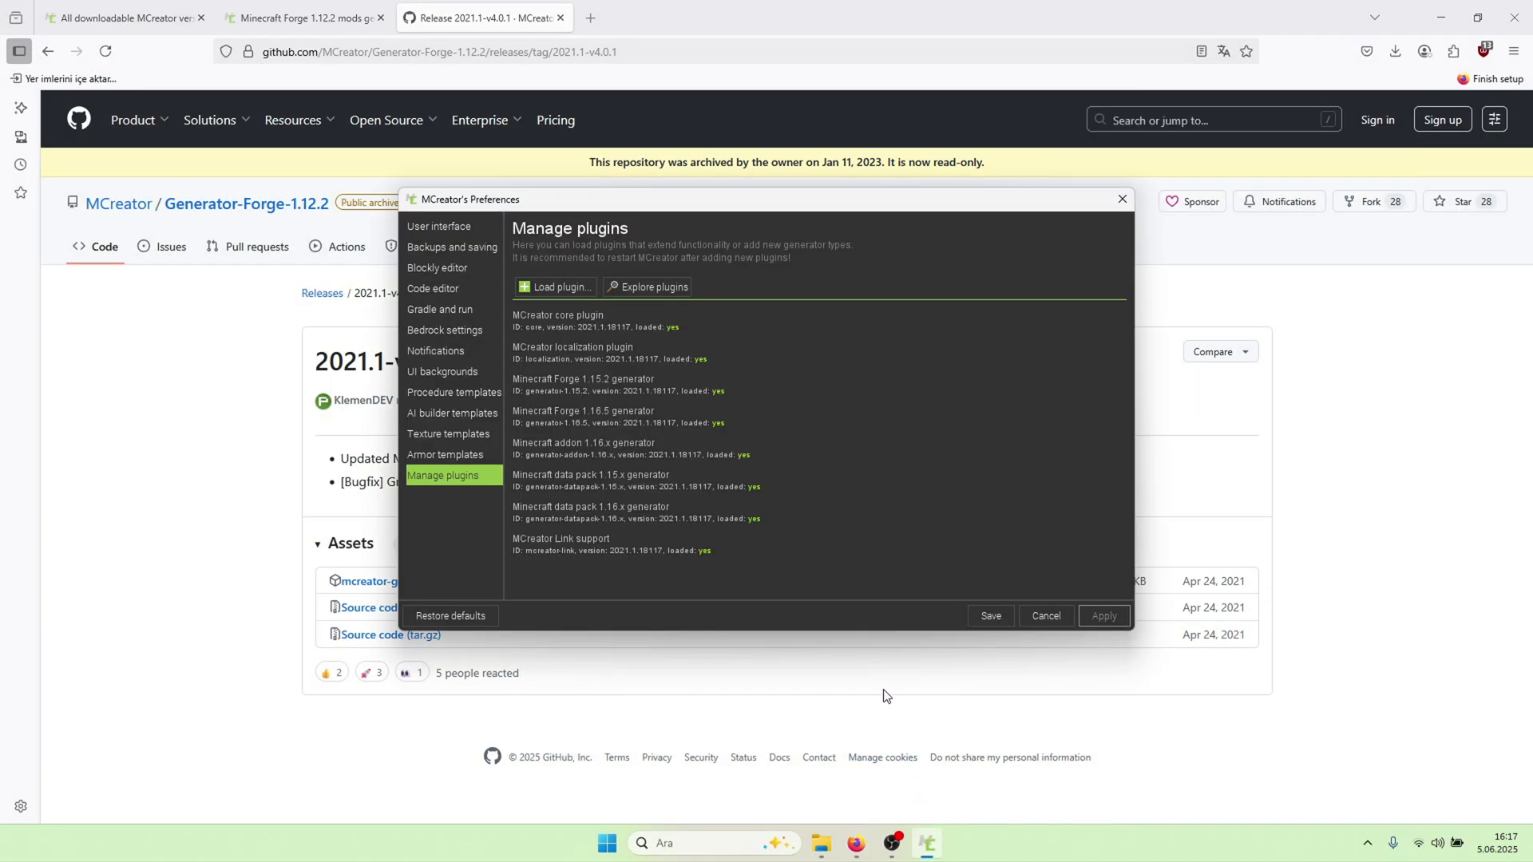
pyautogui.click(549, 289)
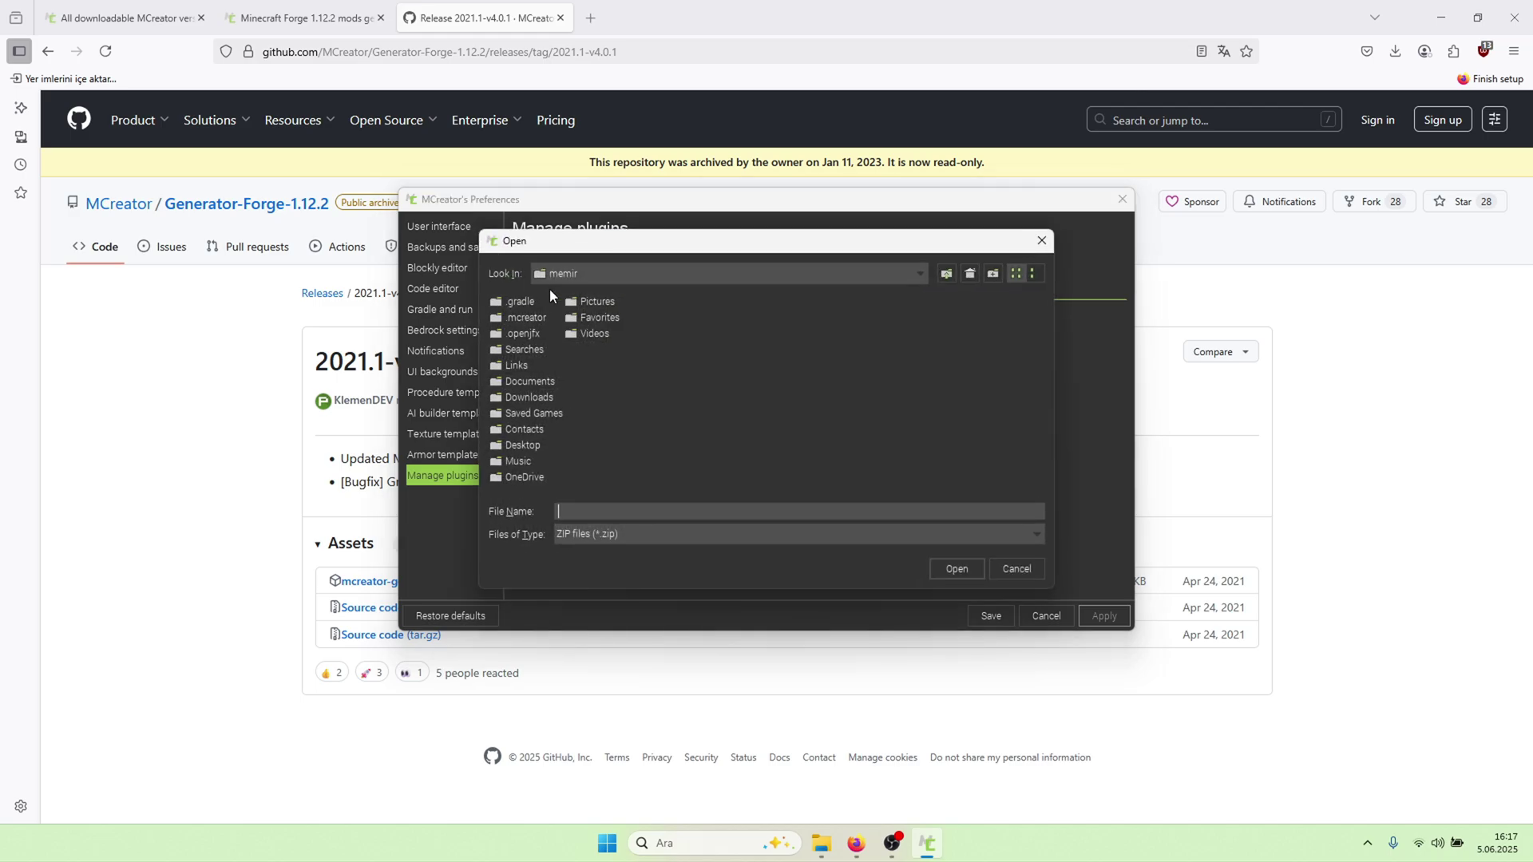
pyautogui.doubleClick(496, 399)
pyautogui.click(667, 300)
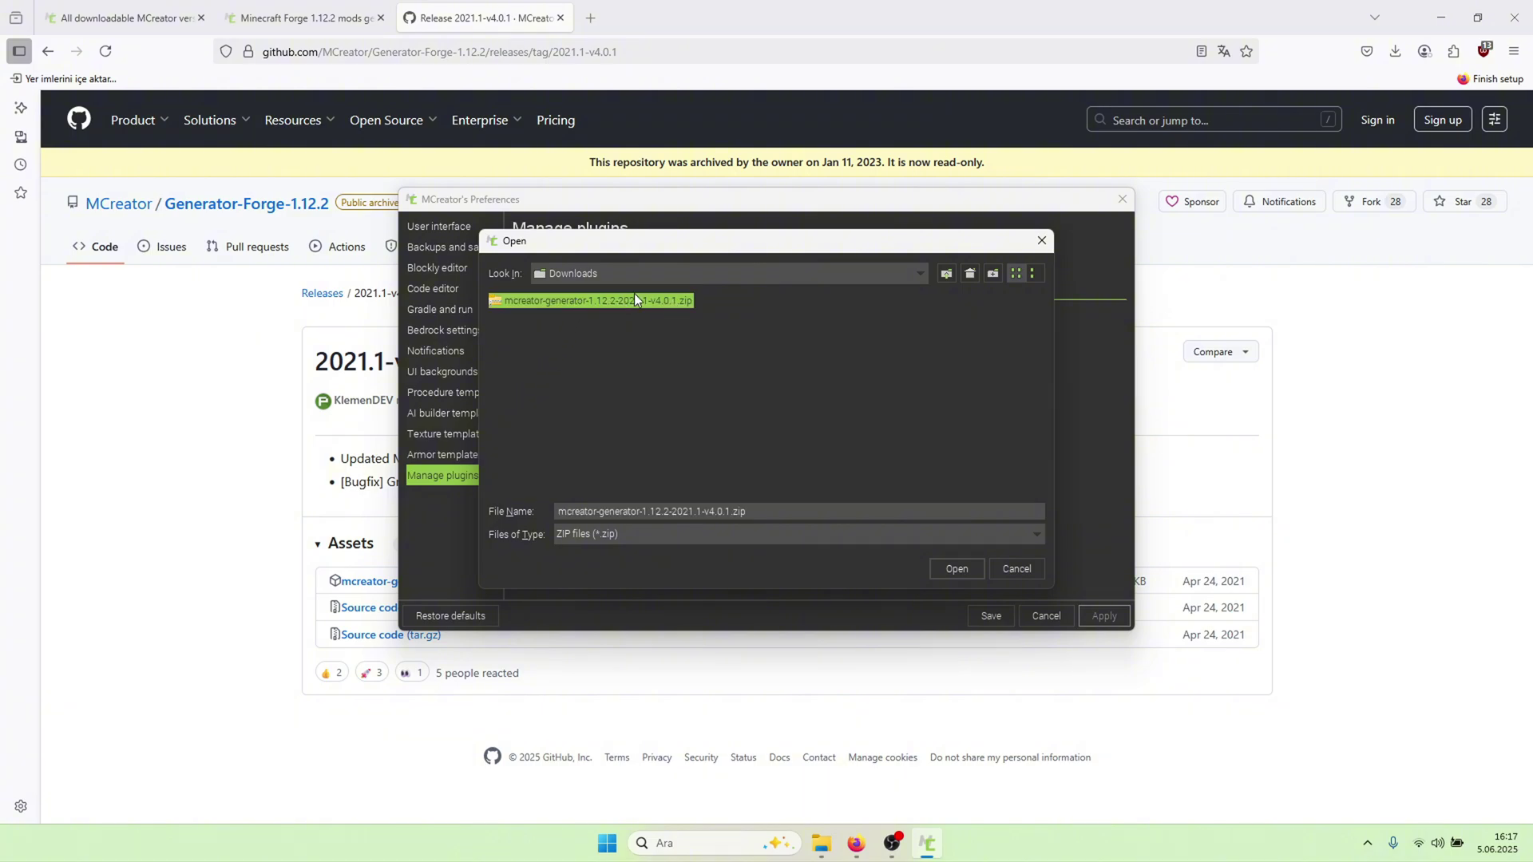
pyautogui.click(958, 569)
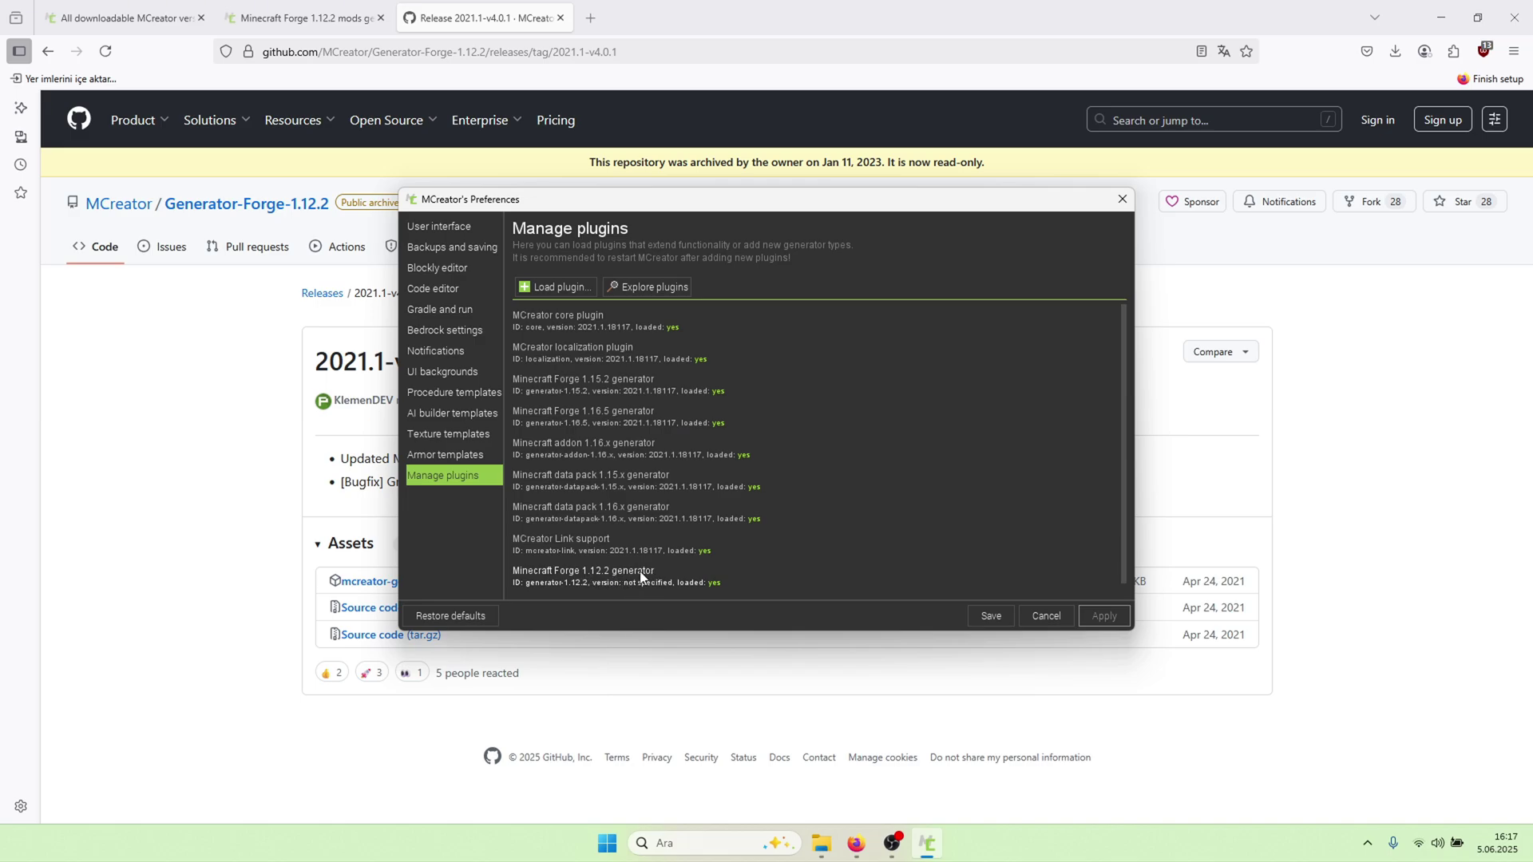
pyautogui.click(992, 616)
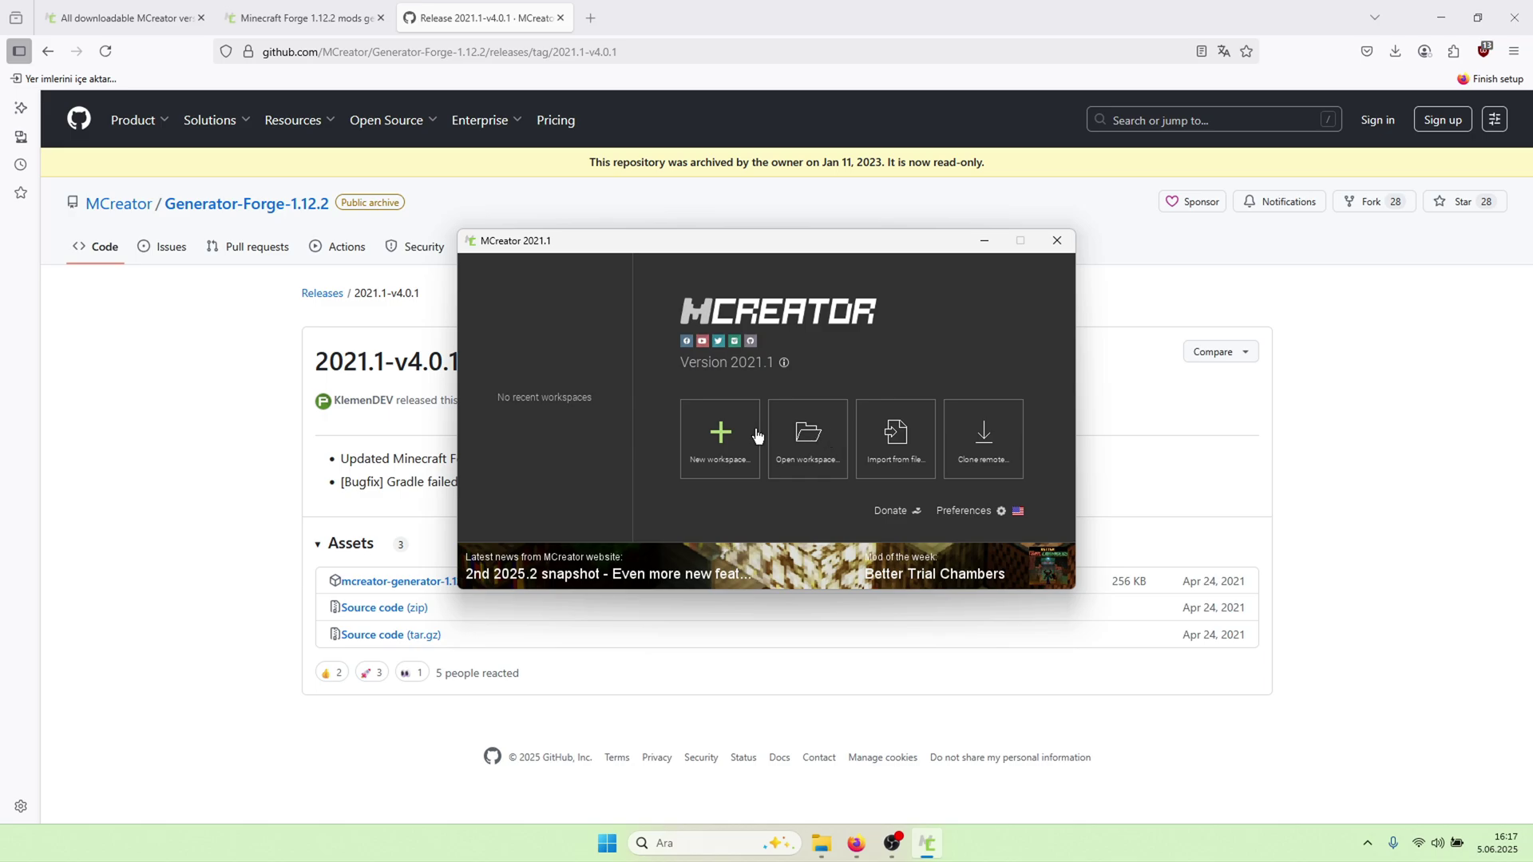
# Check the generator list of a new workspace for Minecraft Forge 1.12.2, leaving the selected generator as it is
pyautogui.click(723, 447)
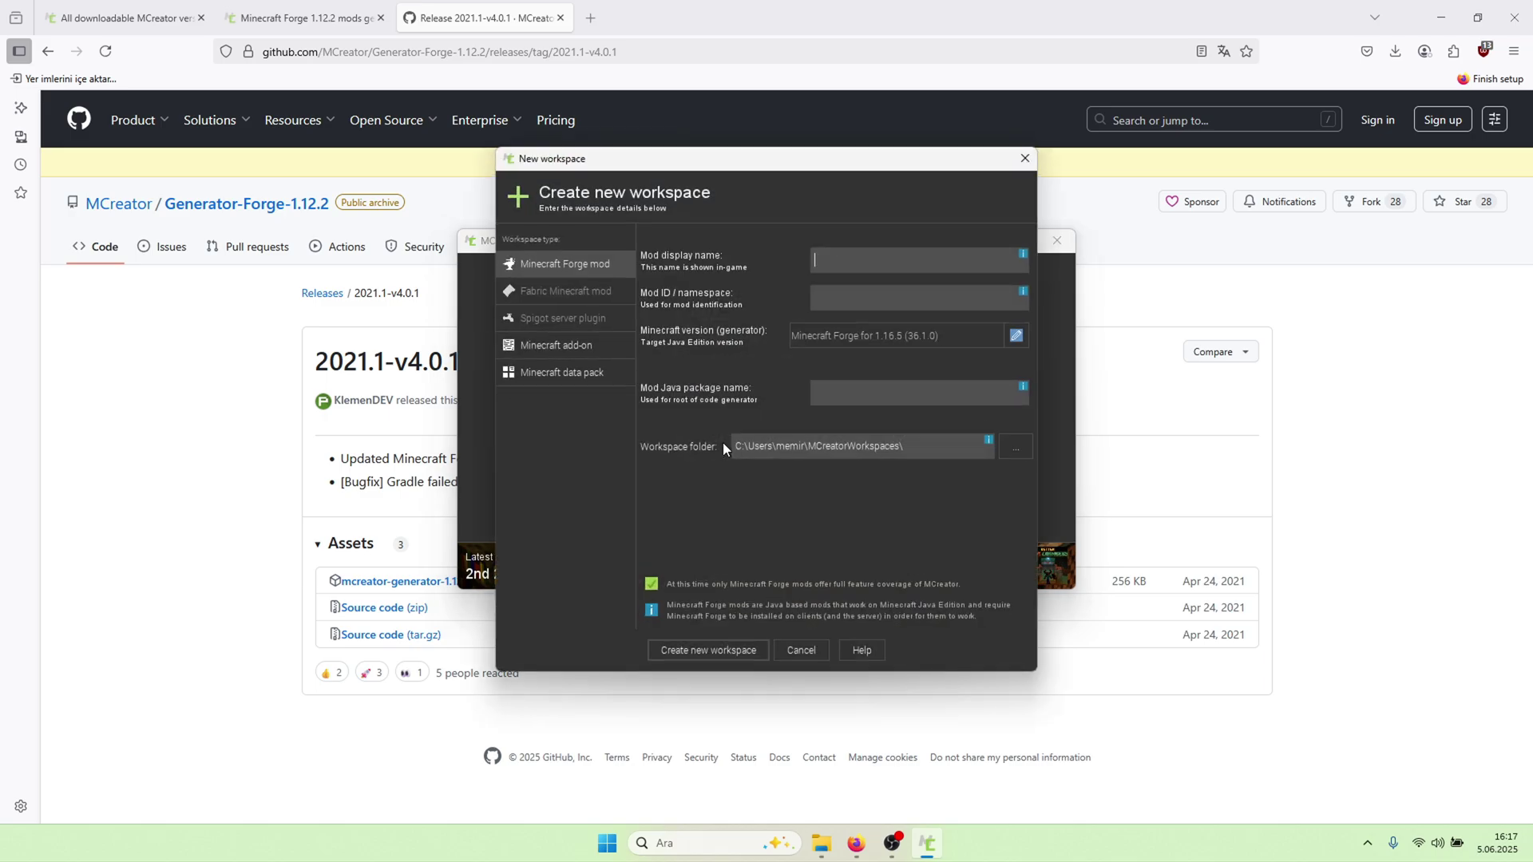
pyautogui.click(1017, 336)
pyautogui.click(731, 167)
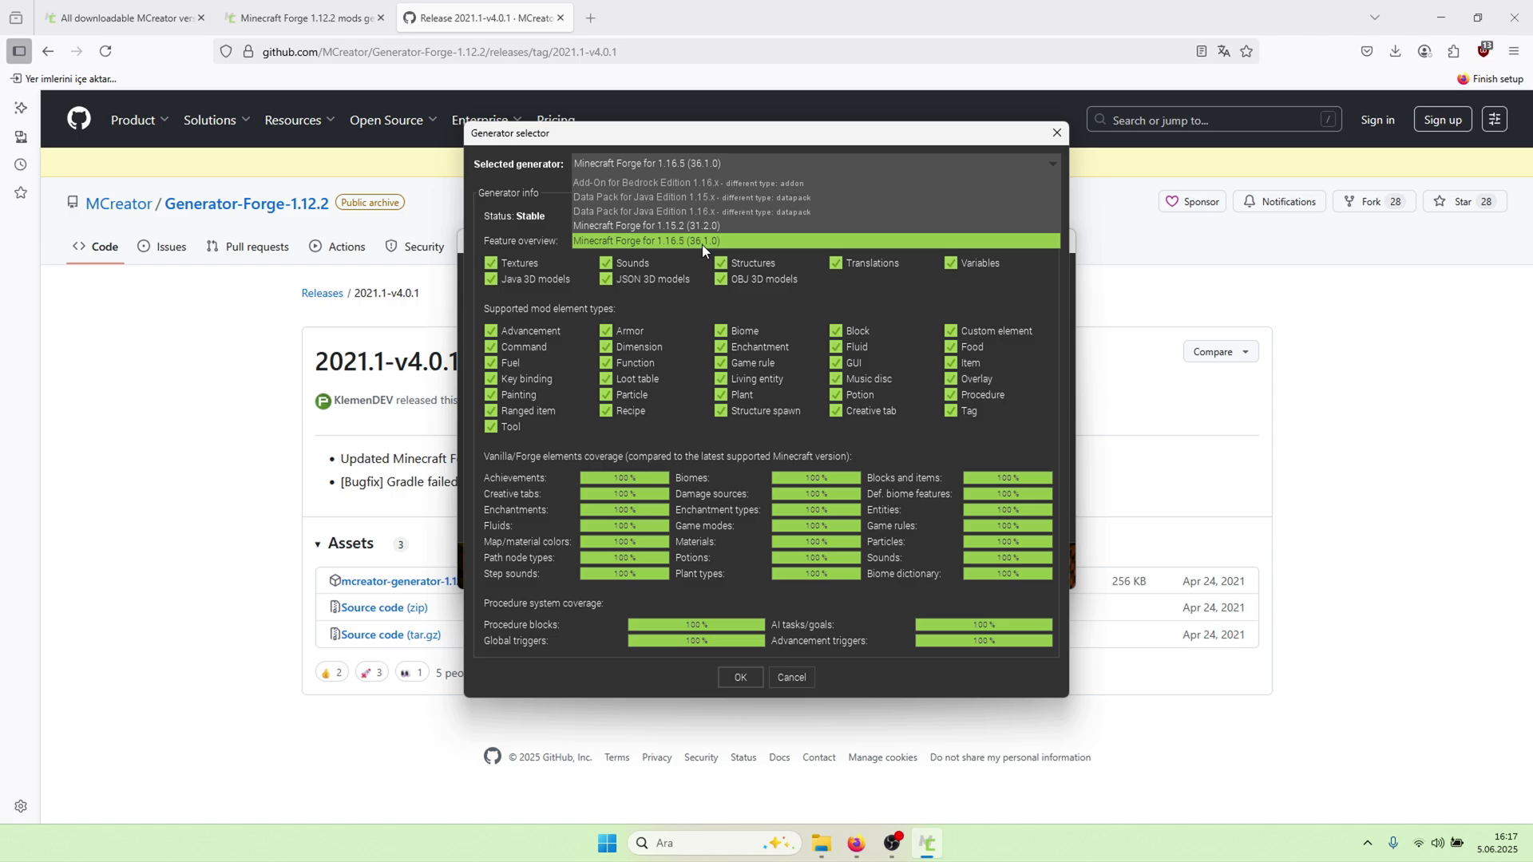
pyautogui.click(1047, 137)
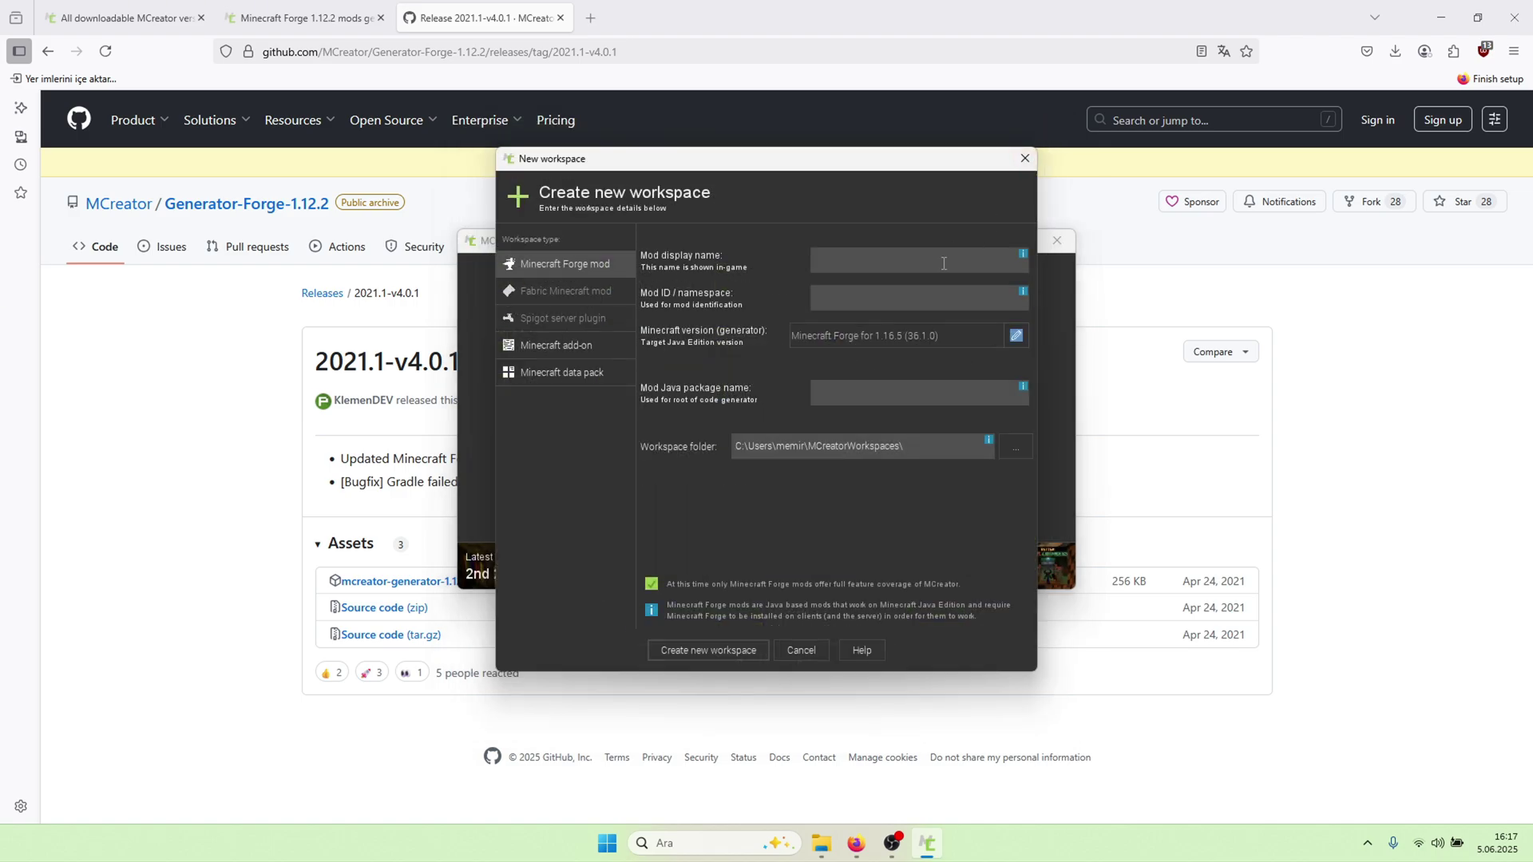
# Discard the new workspace, close MCreator and return to the desktop
pyautogui.click(1023, 158)
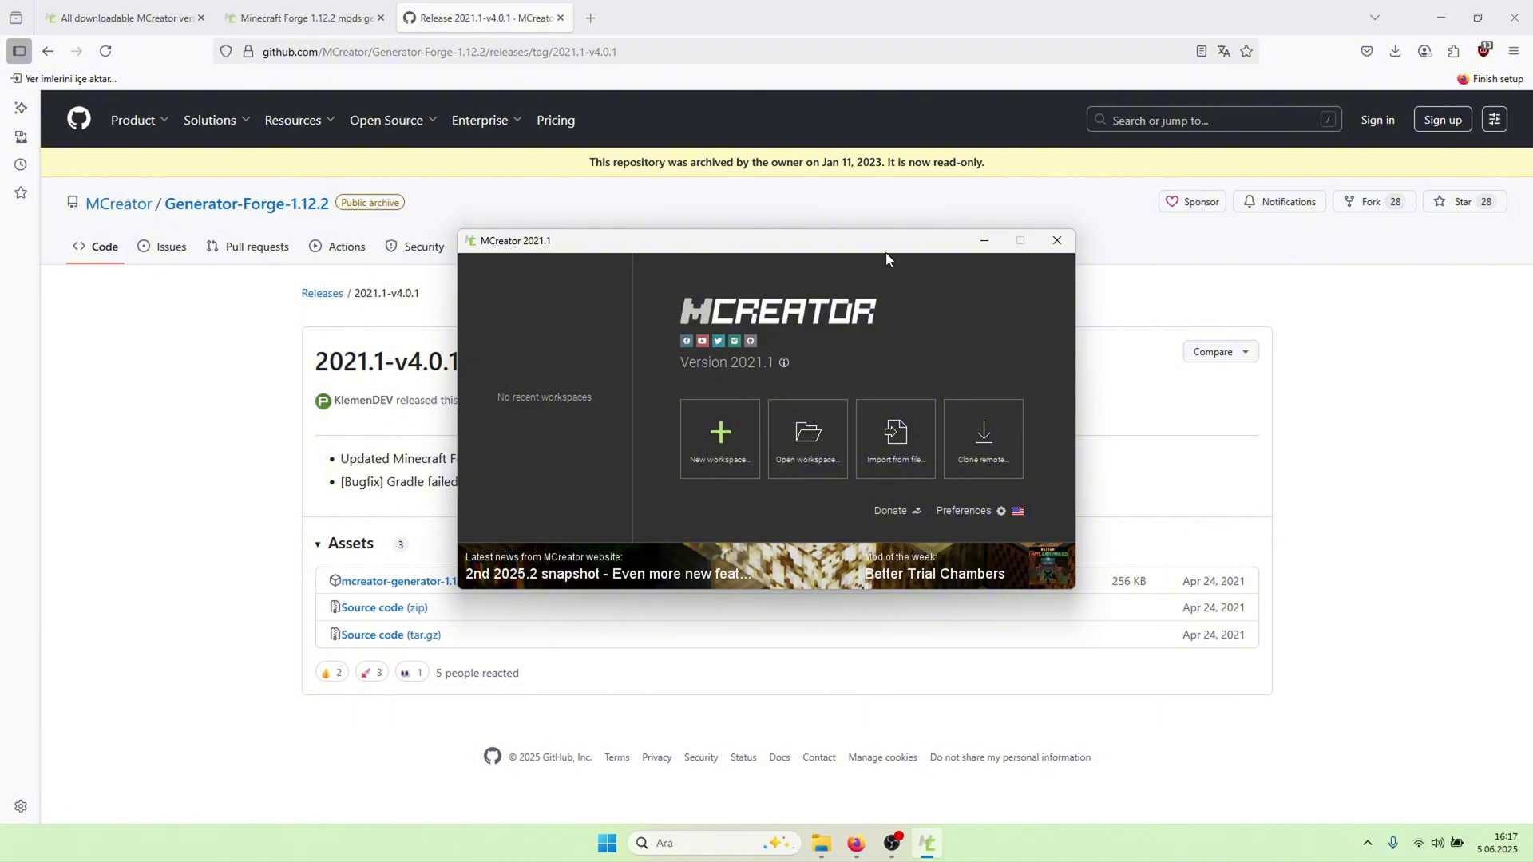
pyautogui.click(1057, 241)
pyautogui.press('super+d')
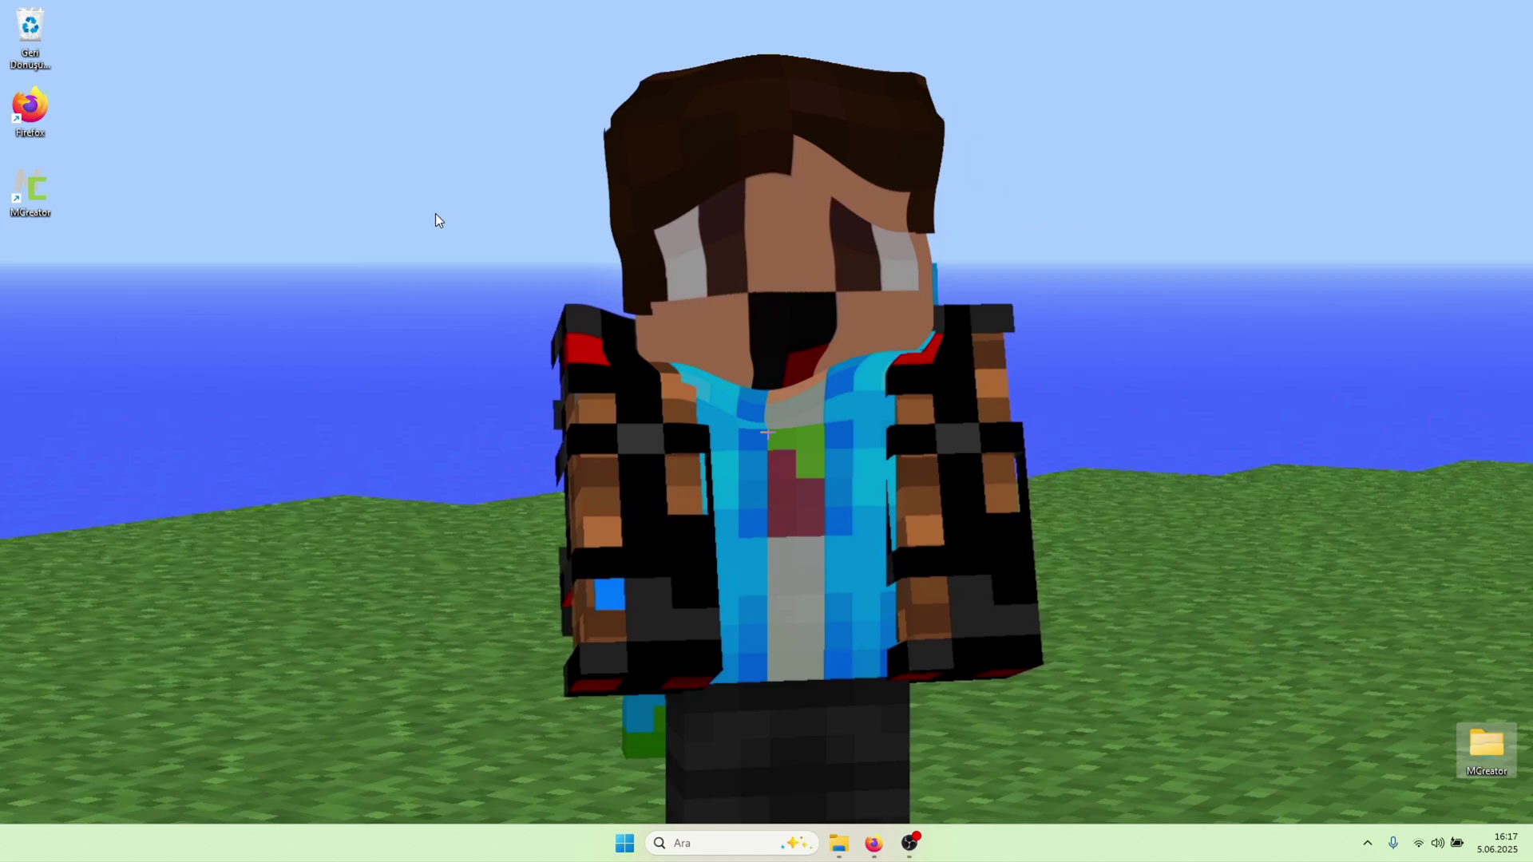
# Launch MCreator from the desktop and postpone the update reminder
pyautogui.doubleClick(46, 180)
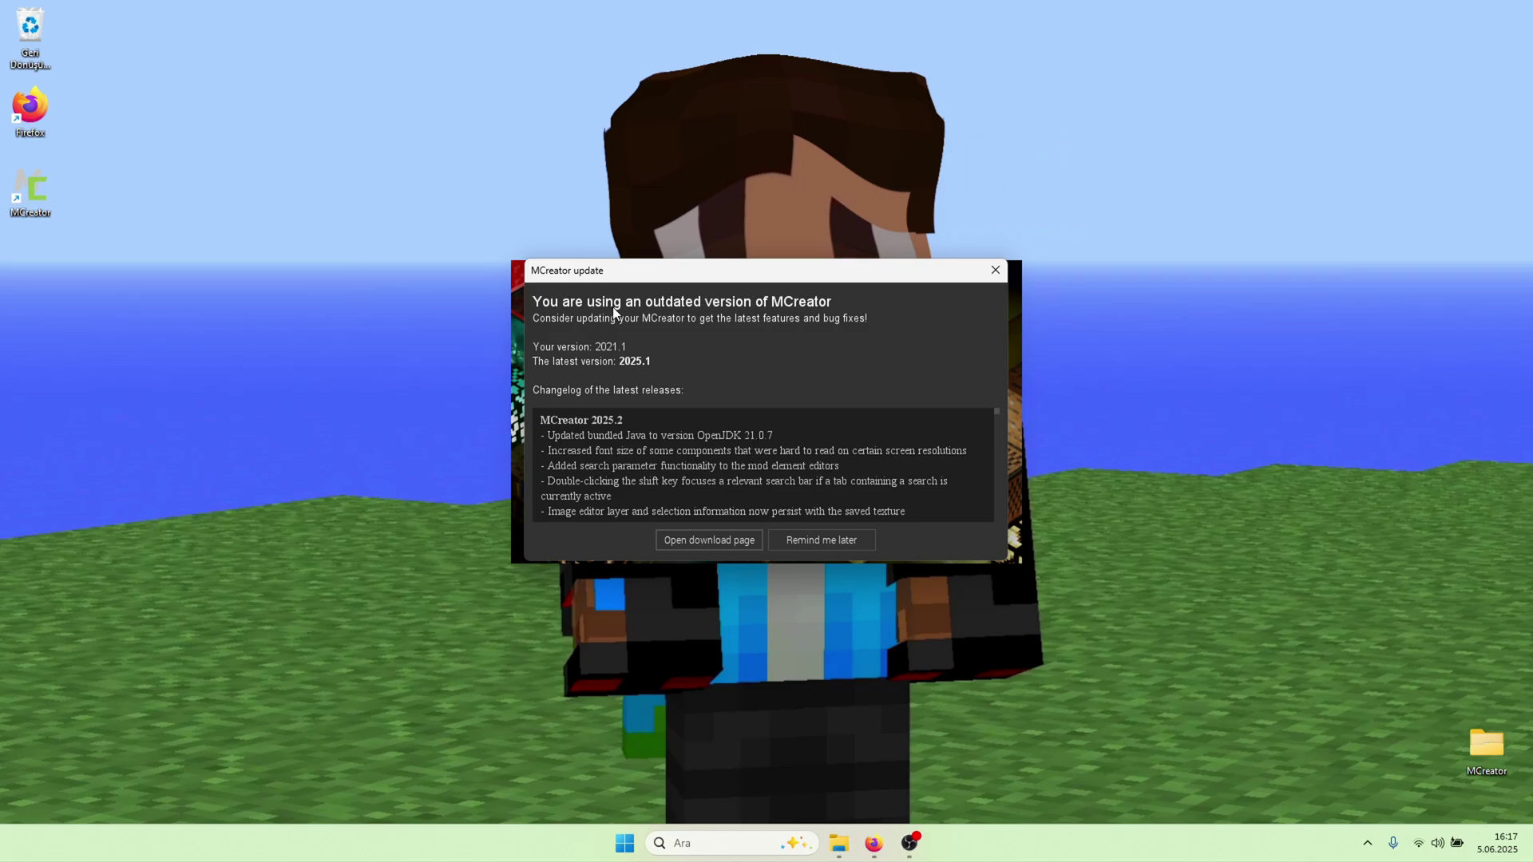
pyautogui.moveTo(633, 276); pyautogui.dragTo(297, 459)
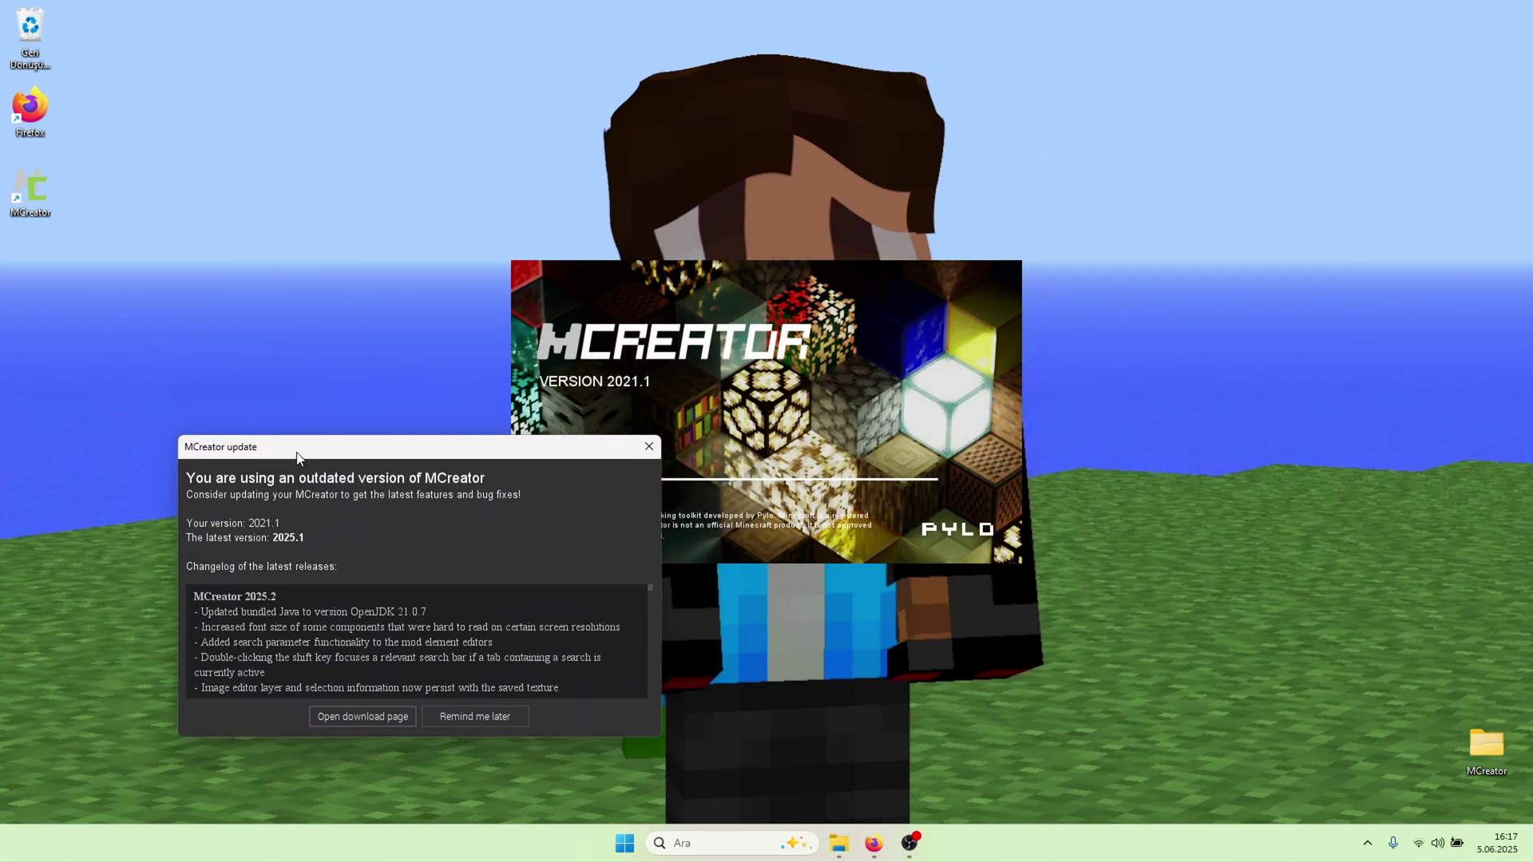
pyautogui.click(472, 720)
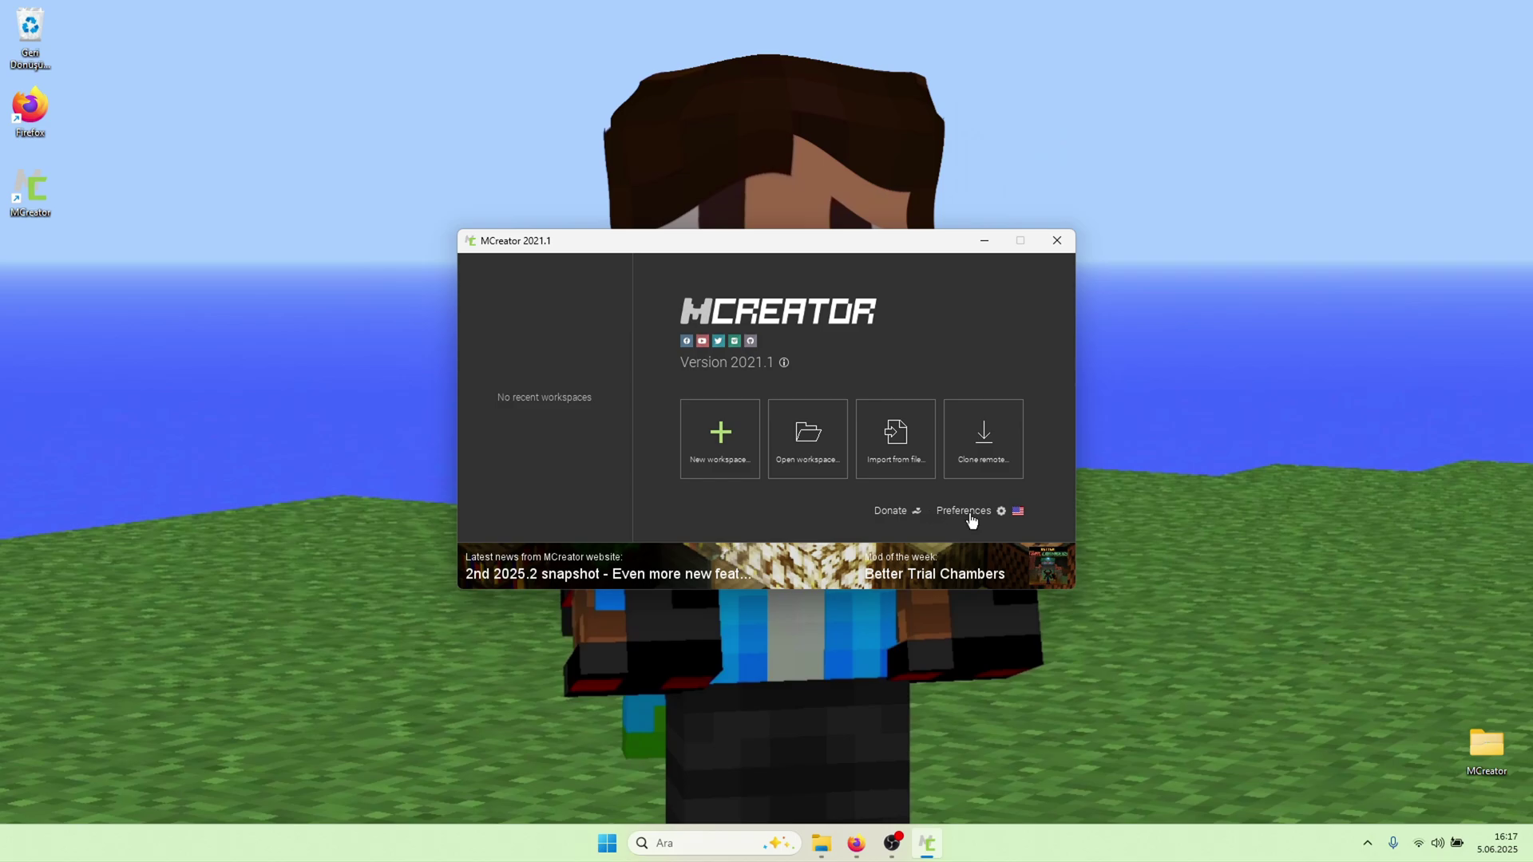
# Start a new Minecraft Forge mod workspace with the display name NewZabri Studios and select its mod ID text
pyautogui.click(711, 444)
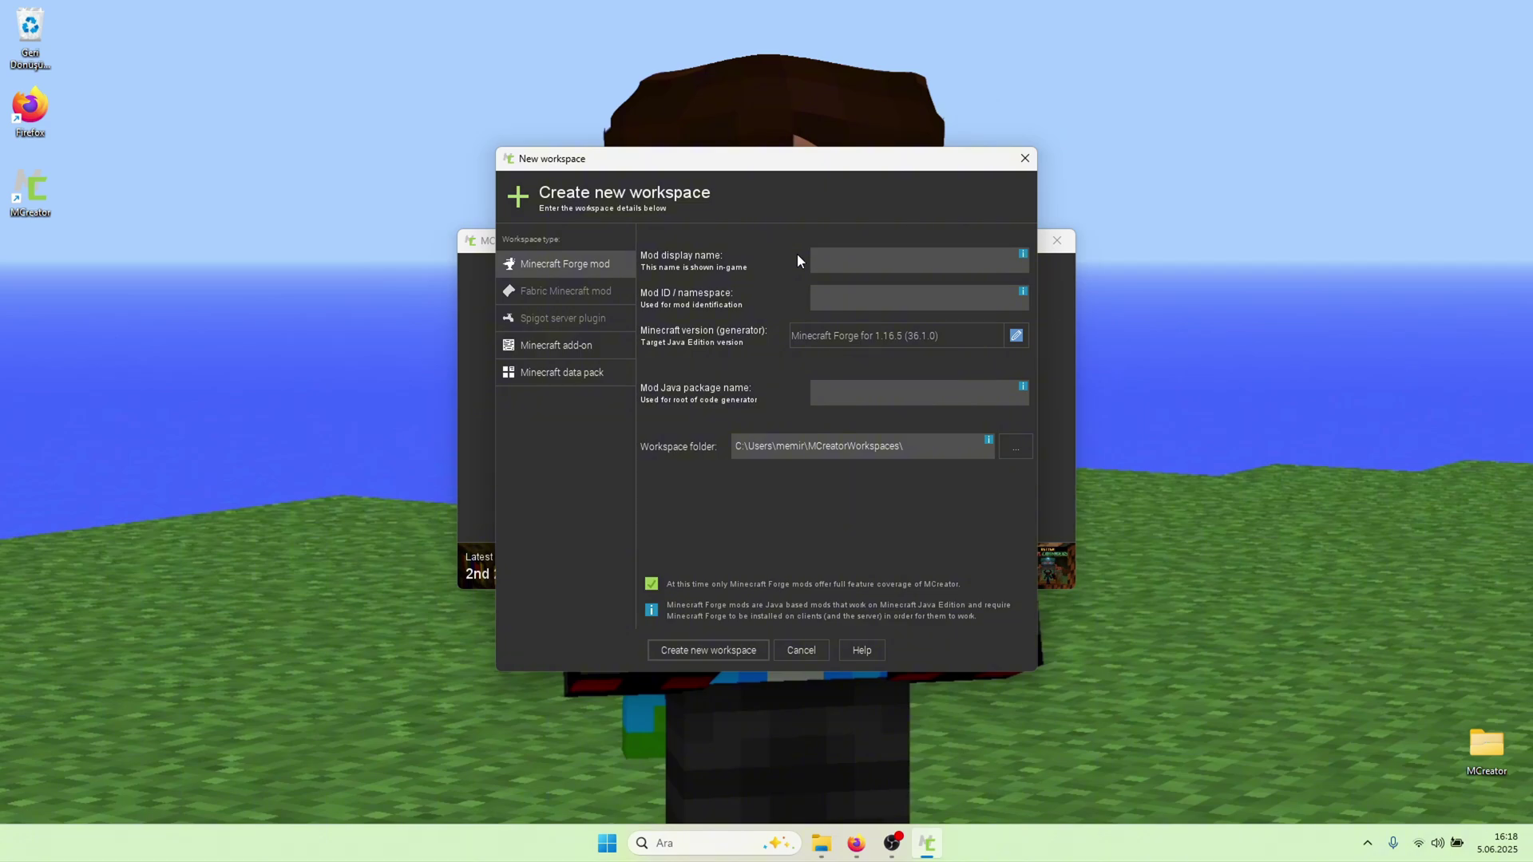
pyautogui.write('Mem')
pyautogui.press('BackSpace')
pyautogui.write('NewZ')
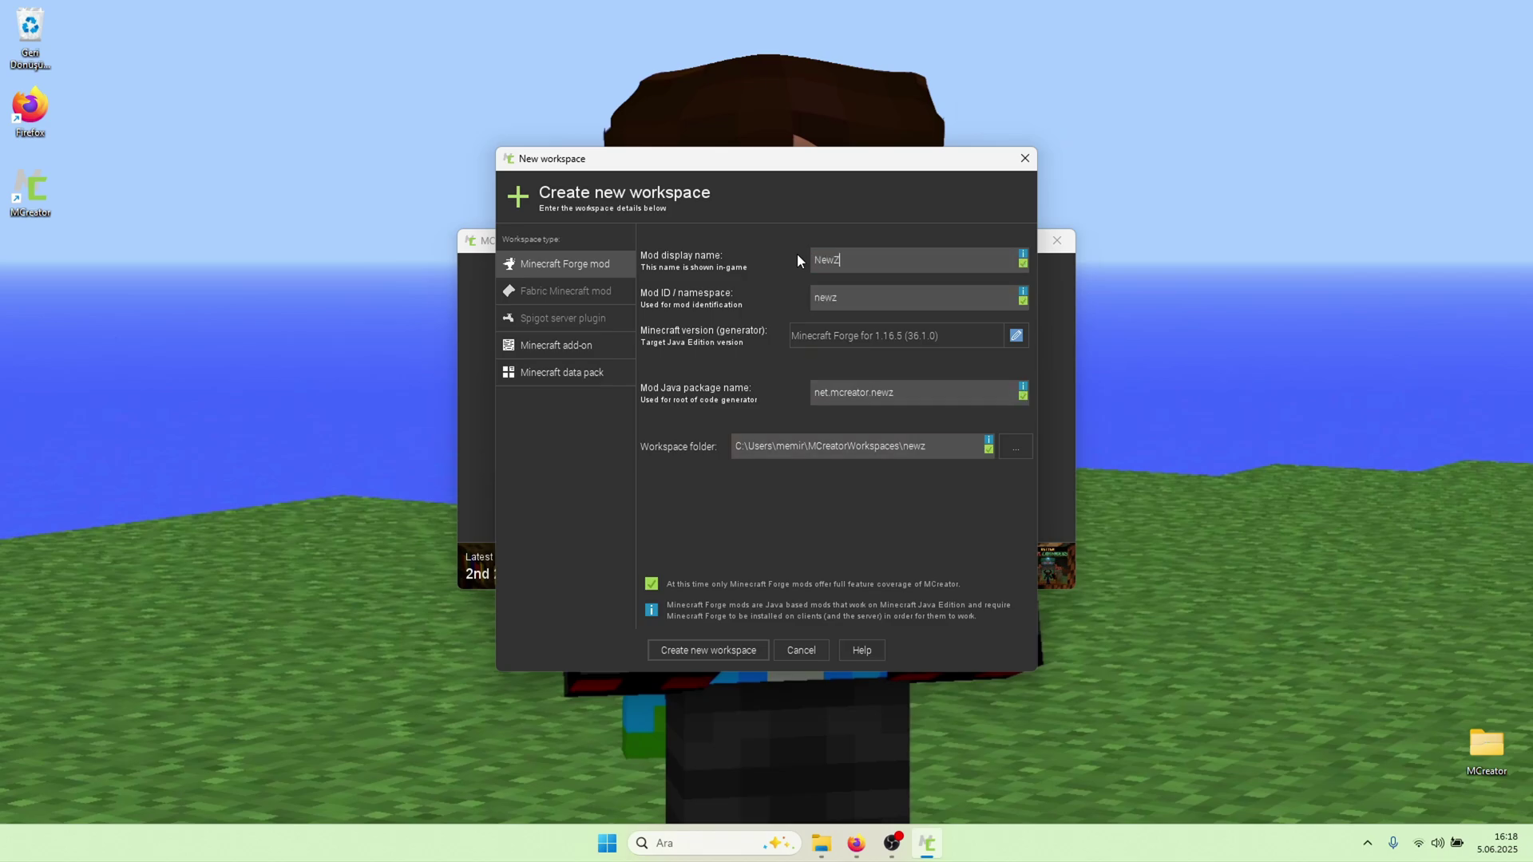
pyautogui.write('abri Studios')
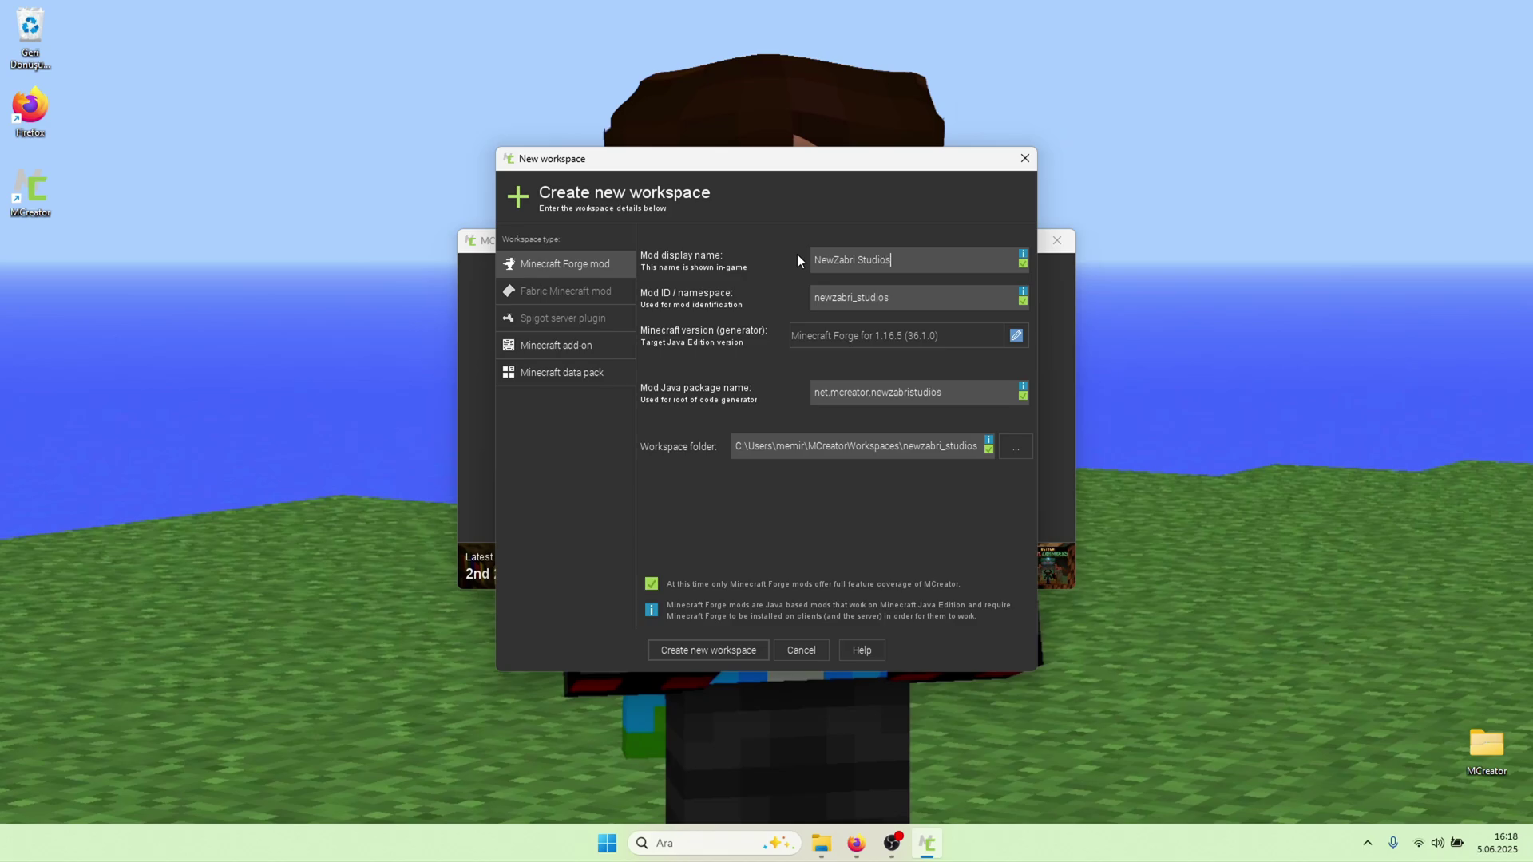
pyautogui.moveTo(893, 297); pyautogui.dragTo(691, 295)
# Switch to Firefox and write the example command "/give @p minecraft:" in the address field without submitting it
pyautogui.click(856, 844)
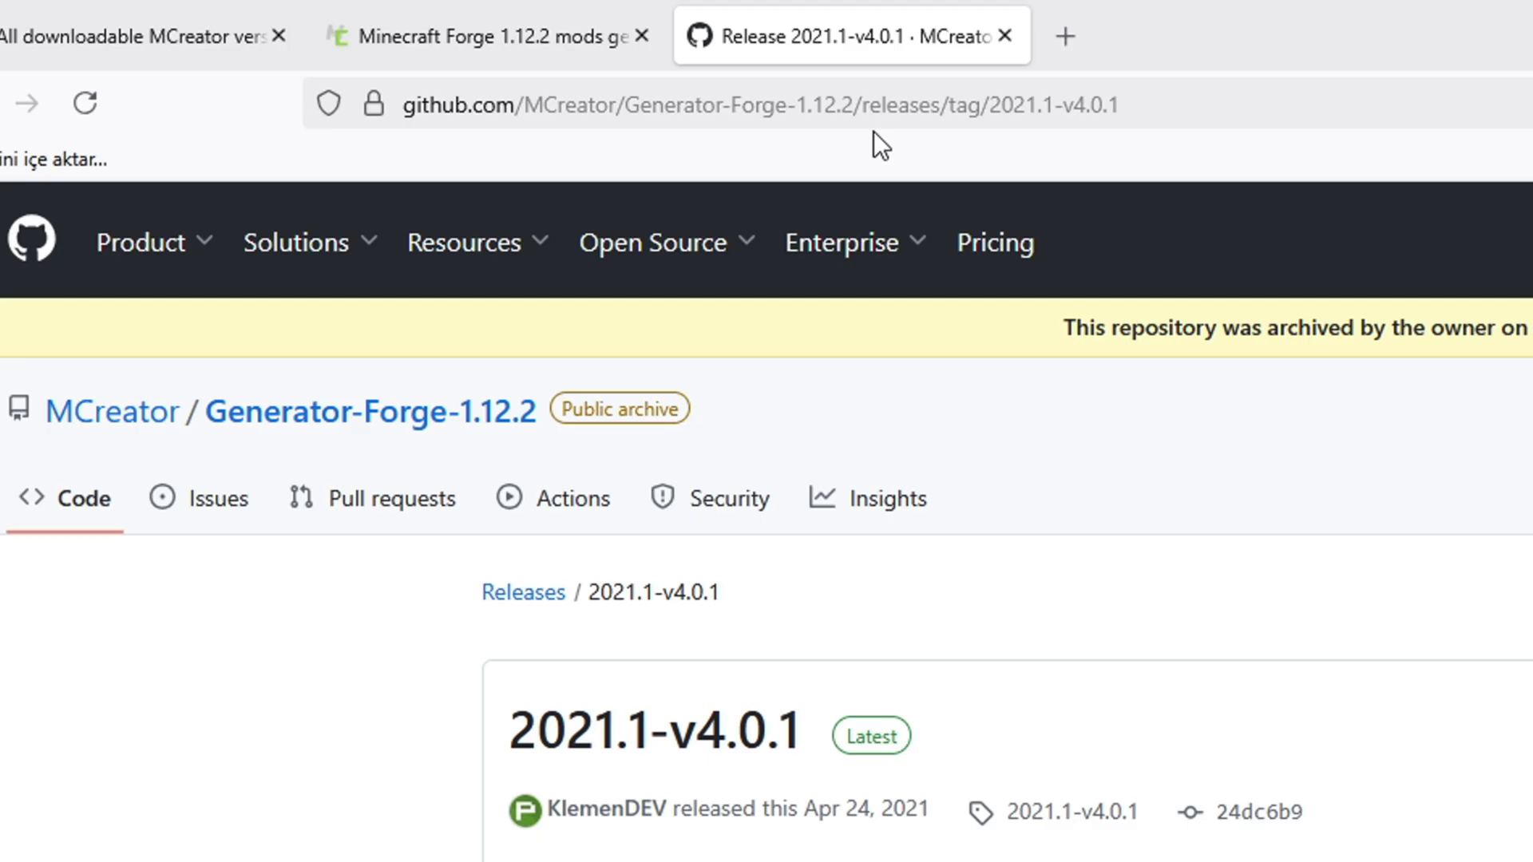
pyautogui.click(491, 57)
pyautogui.write('/give ')
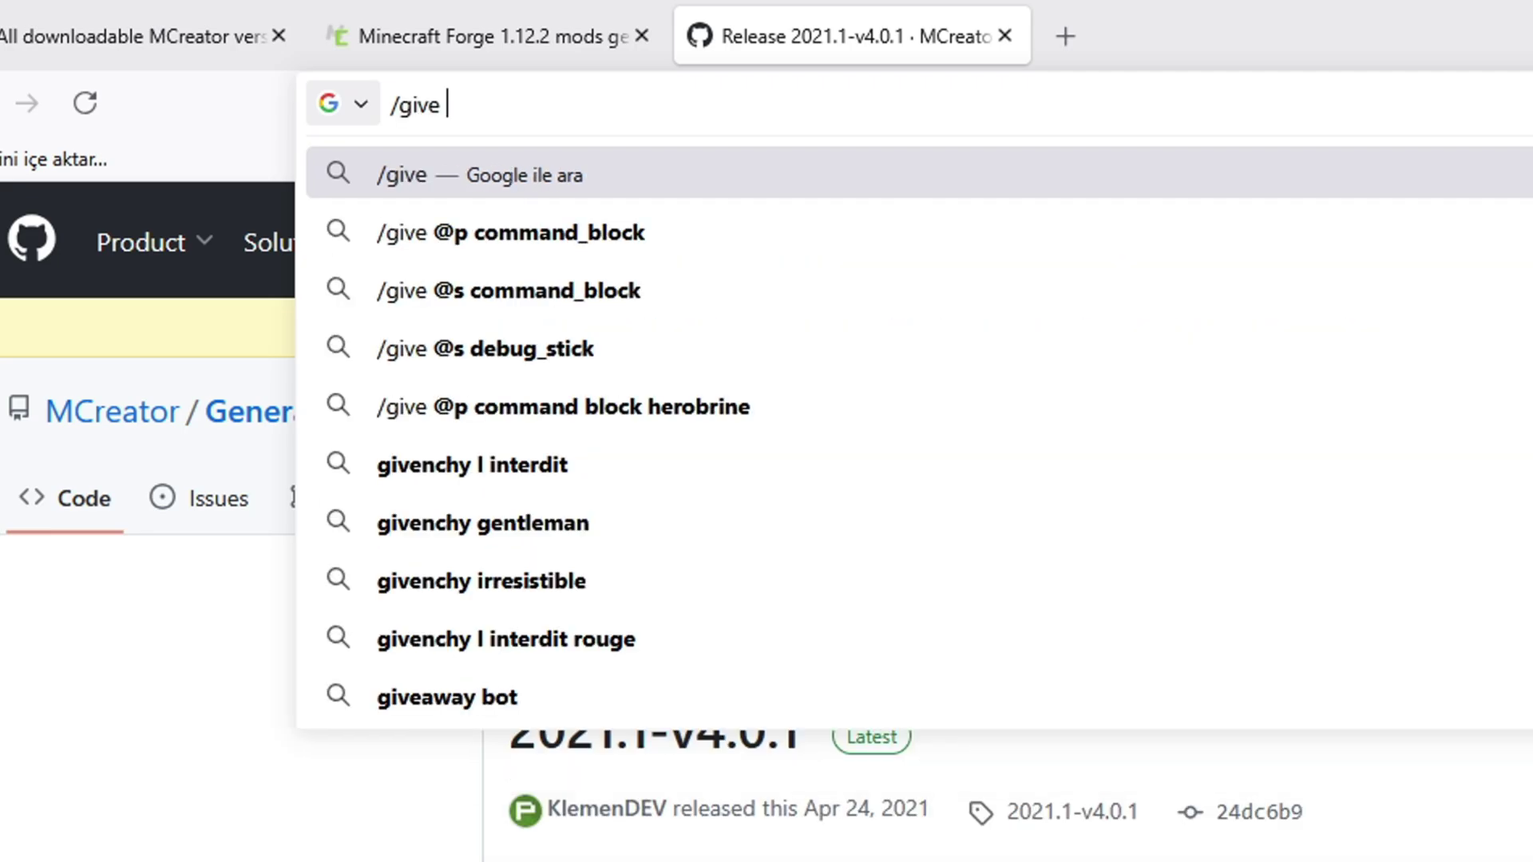
pyautogui.write('@p ')
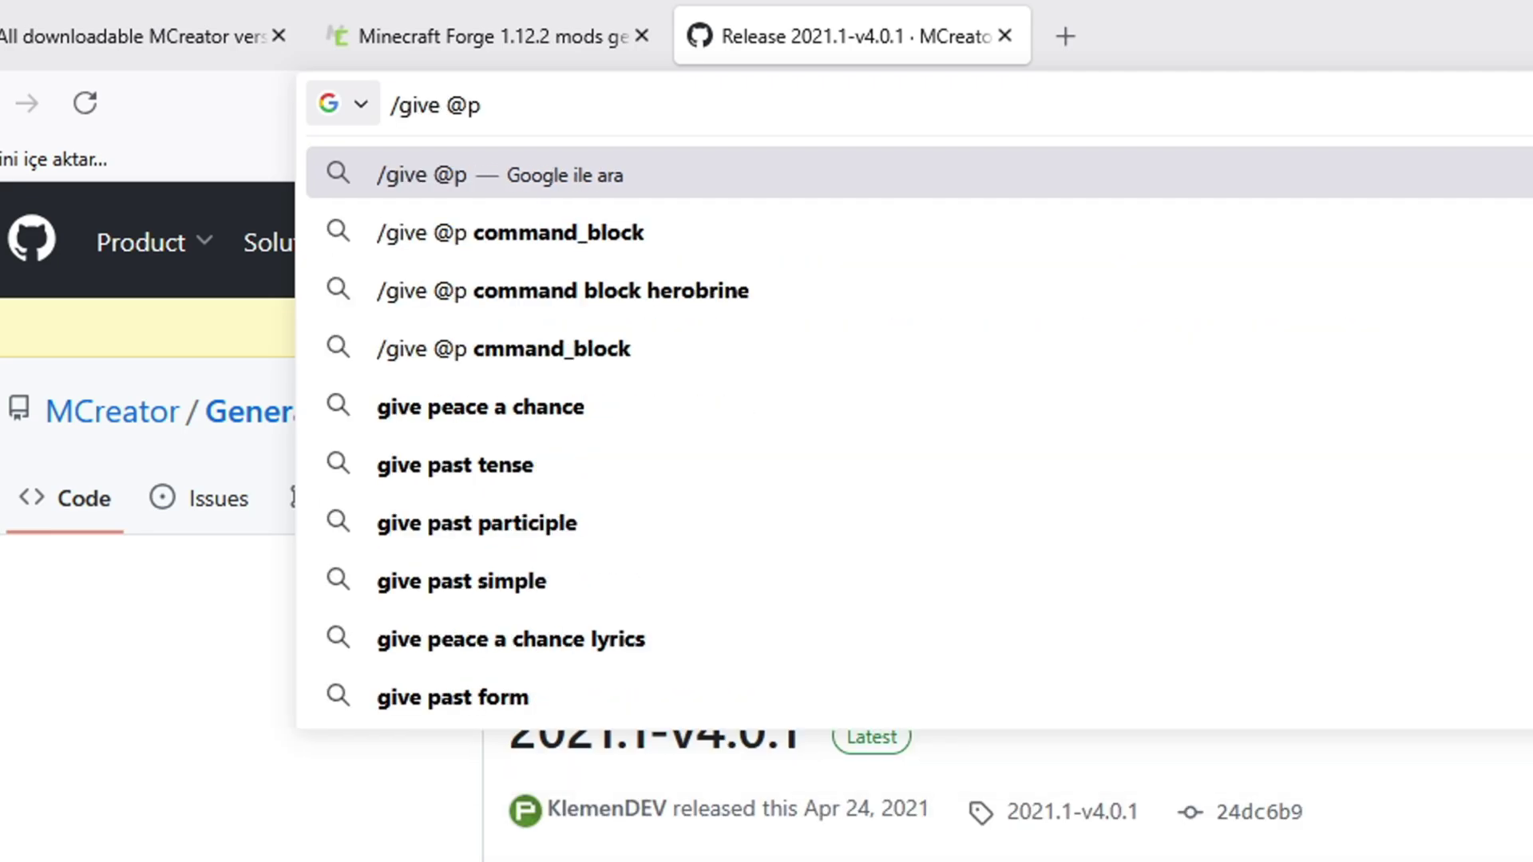
pyautogui.write('minecraft:')
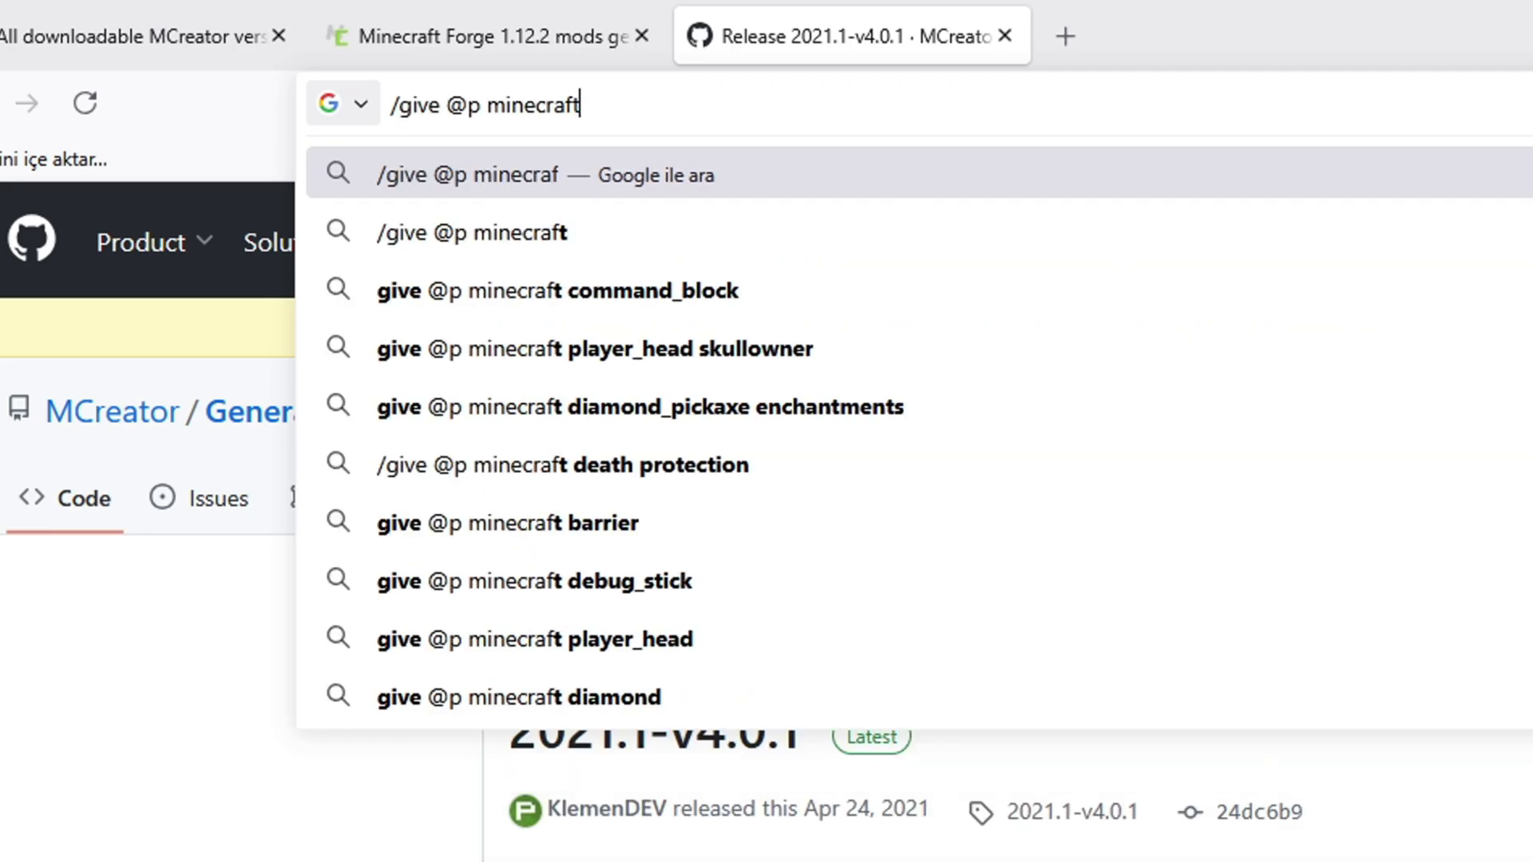
# Replace the minecraft: namespace in the example command with boralo_mod: and highlight the new namespace
pyautogui.hotkey('shift', 'Left')
pyautogui.hotkey('shift', 'Left')
pyautogui.hotkey('shift', 'Left')
pyautogui.hotkey('shift', 'Left')
pyautogui.hotkey('shift', 'Left')
pyautogui.hotkey('shift', 'Left')
pyautogui.hotkey('shift', 'Left')
pyautogui.hotkey('shift', 'Left')
pyautogui.hotkey('shift', 'Left')
pyautogui.hotkey('shift', 'Left')
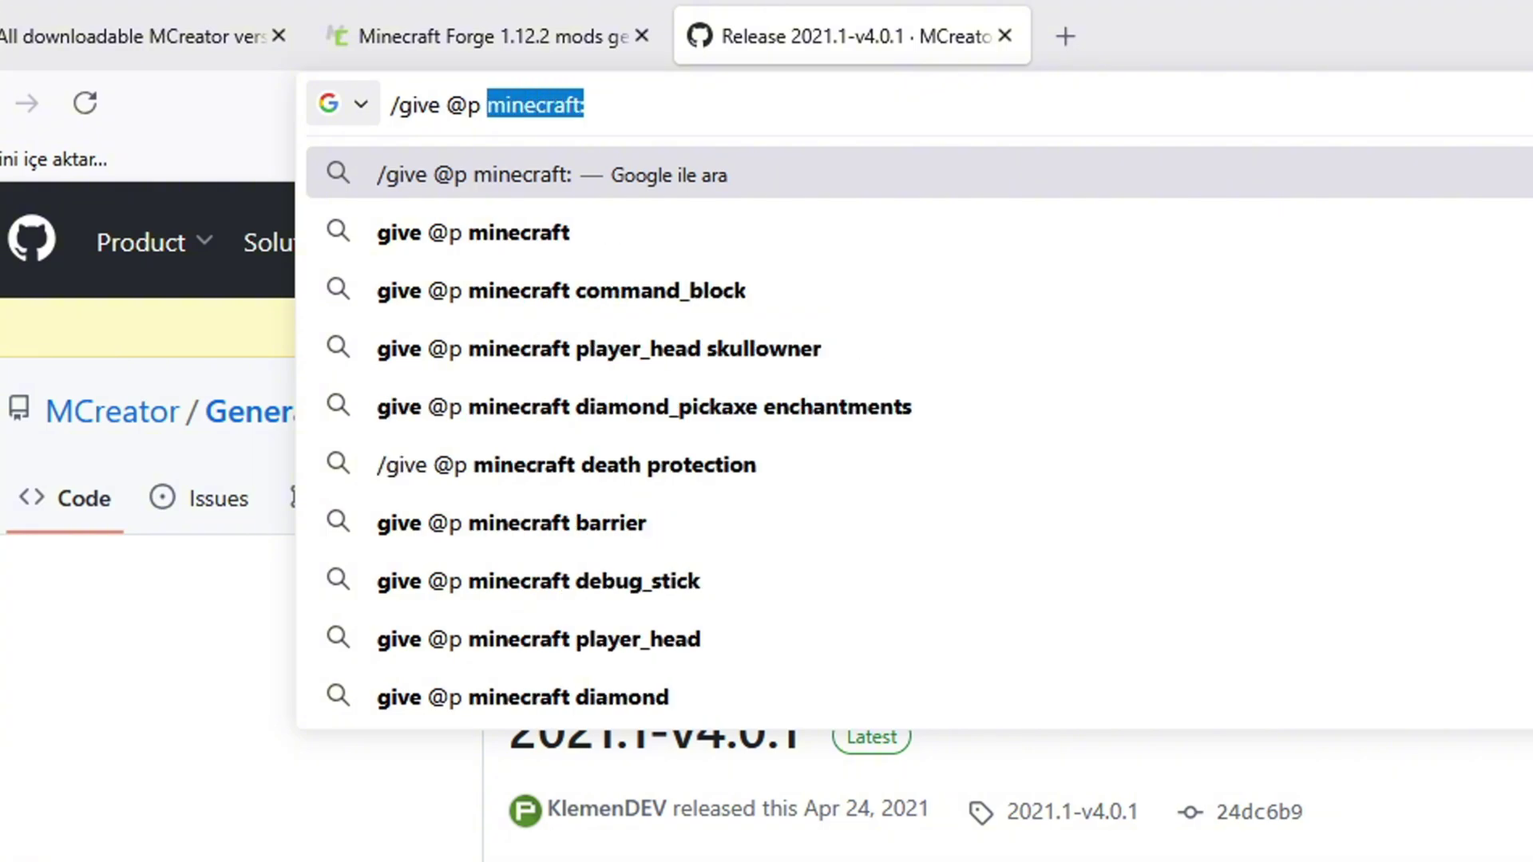
pyautogui.write('boralo_')
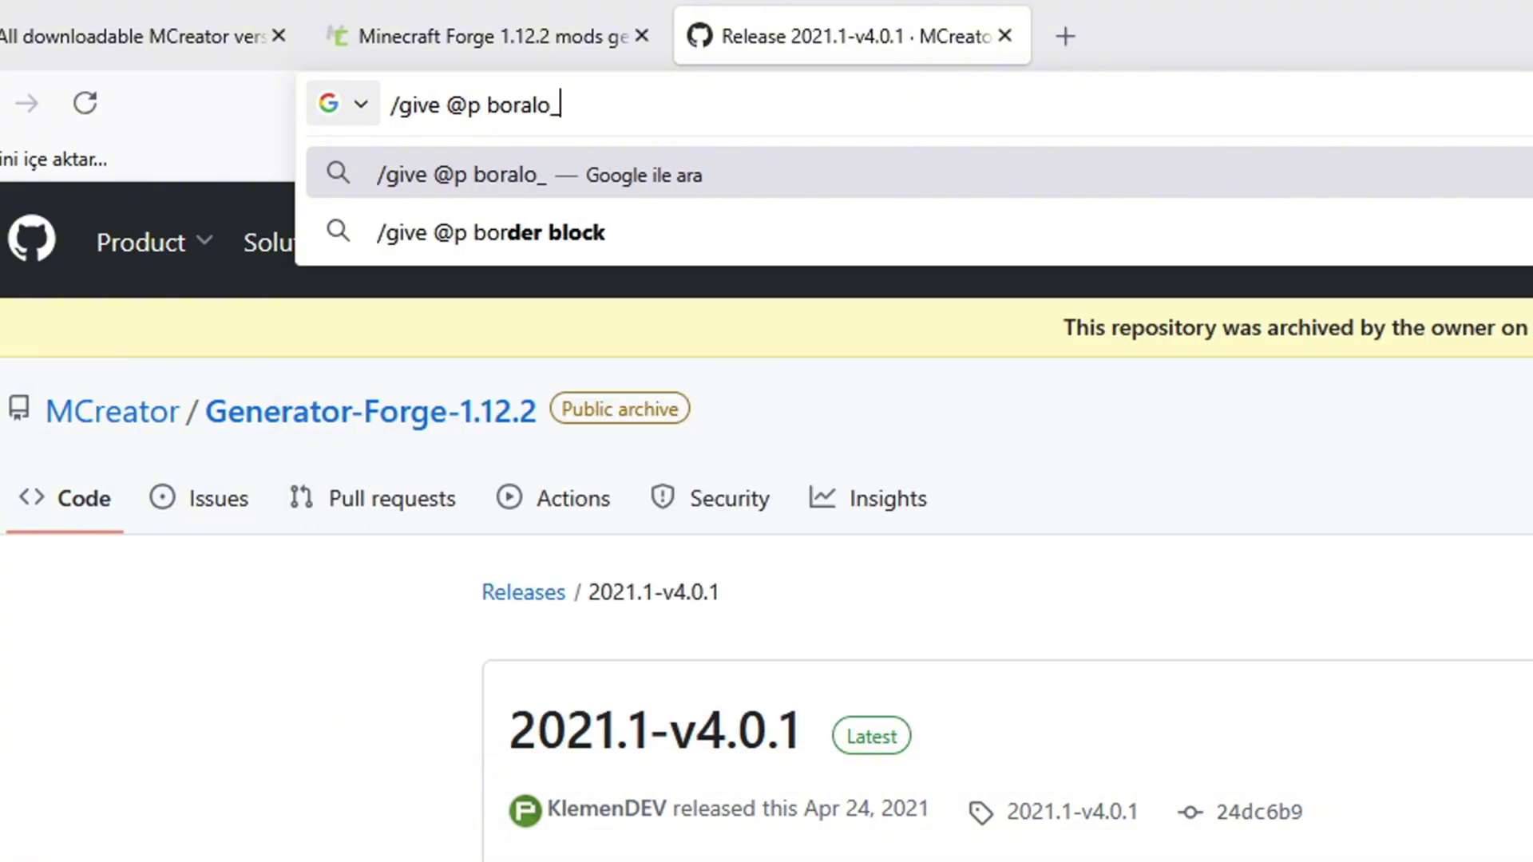
pyautogui.write('mod:')
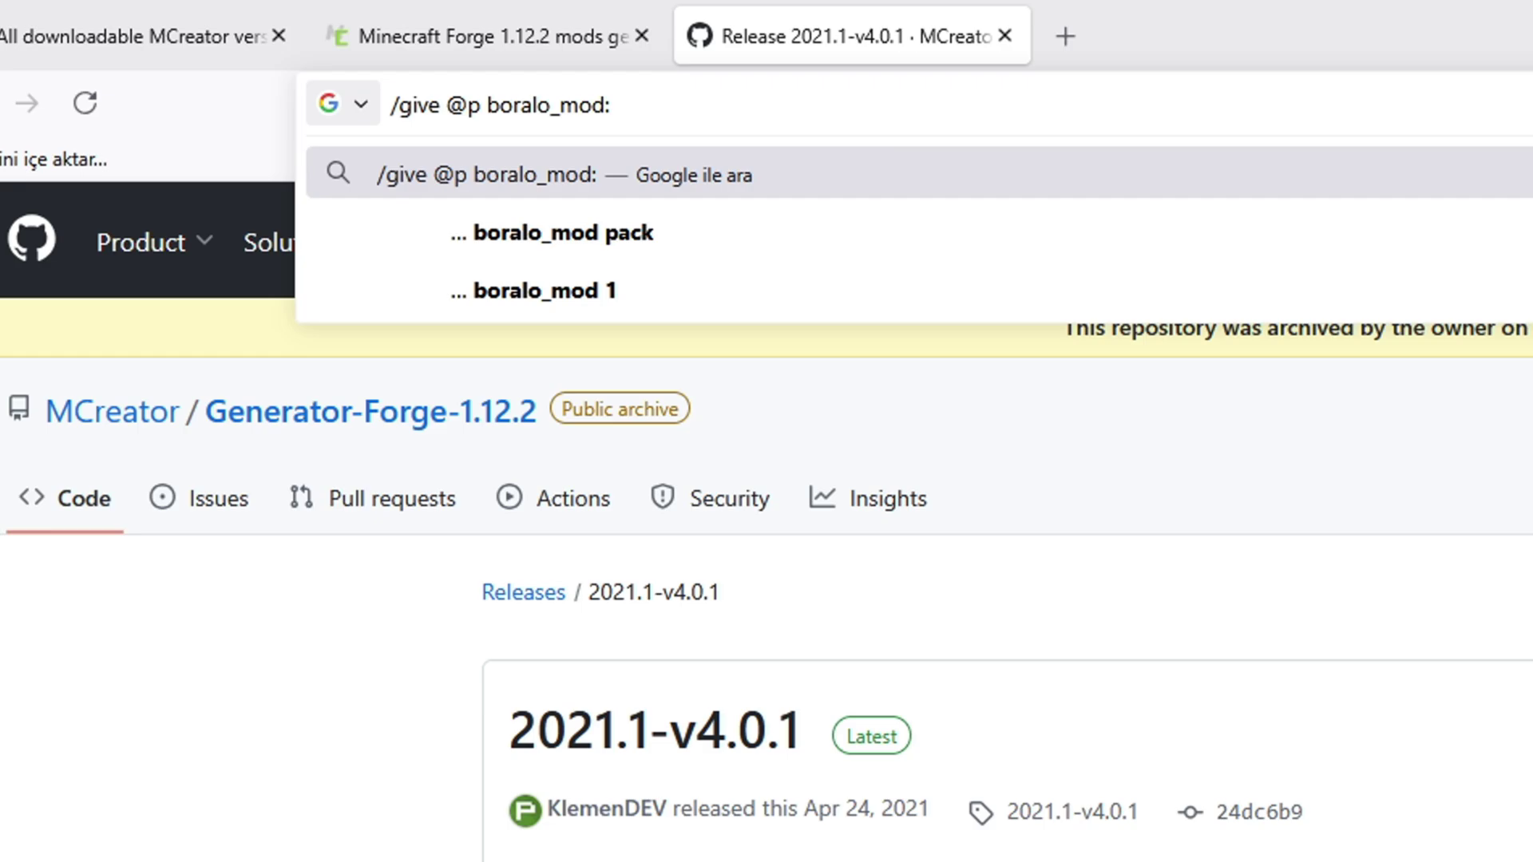
pyautogui.hotkey('shift', 'Left')
pyautogui.hotkey('shift', 'Left')
pyautogui.hotkey('shift', 'Left')
pyautogui.hotkey('shift', 'Left')
pyautogui.hotkey('shift', 'Left')
pyautogui.hotkey('shift', 'Left')
pyautogui.hotkey('shift', 'Left')
pyautogui.hotkey('shift', 'Left')
pyautogui.hotkey('shift', 'Left')
pyautogui.hotkey('shift', 'Left')
pyautogui.hotkey('shift', 'Left')
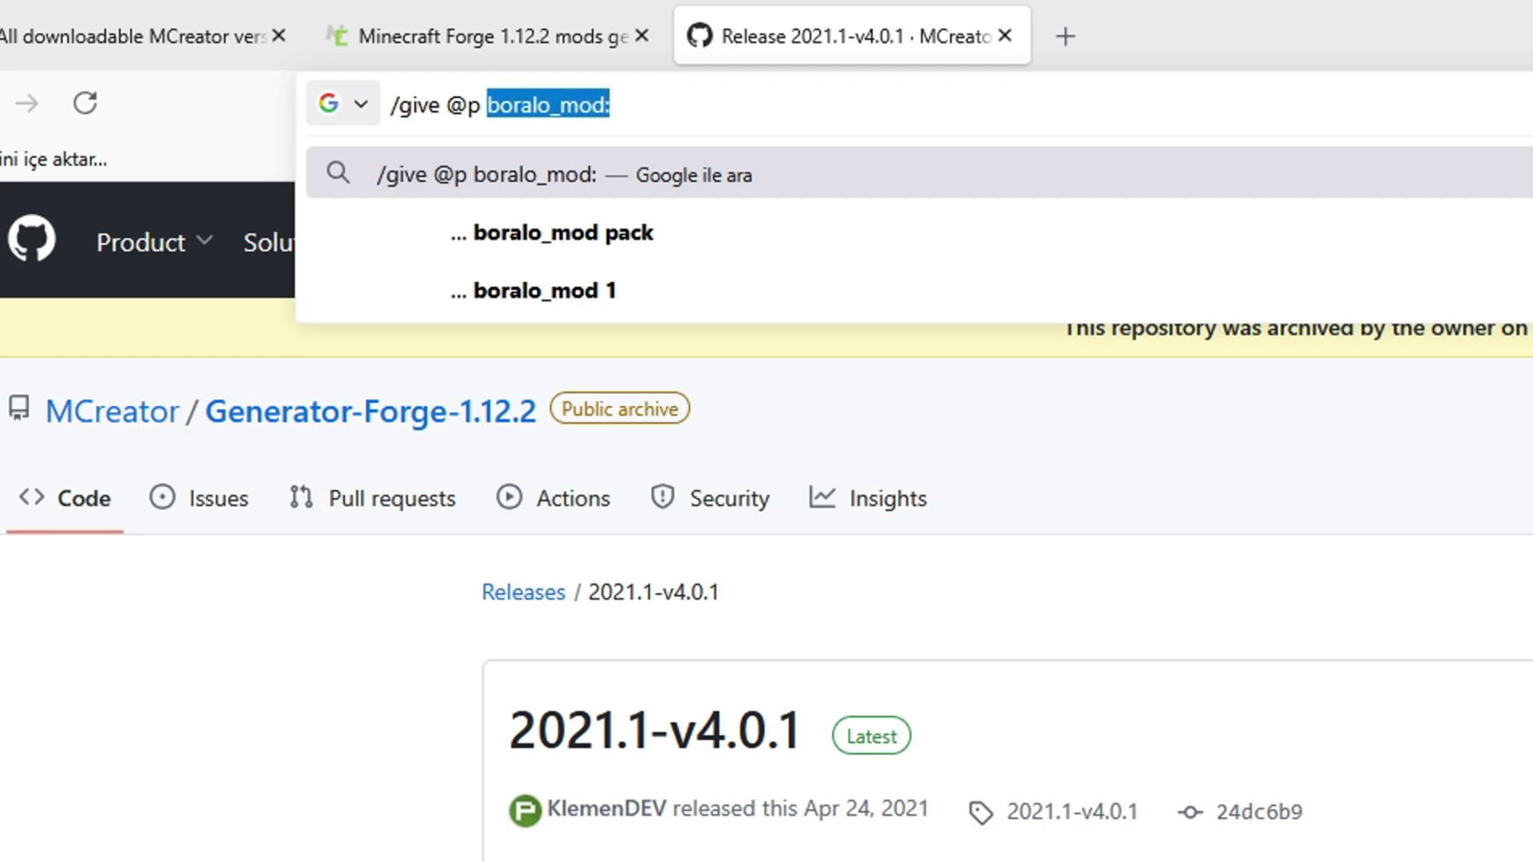
# Switch back to MCreator and set the new workspace's mod ID to newzabri
pyautogui.hotkey('alt', 'Tab')
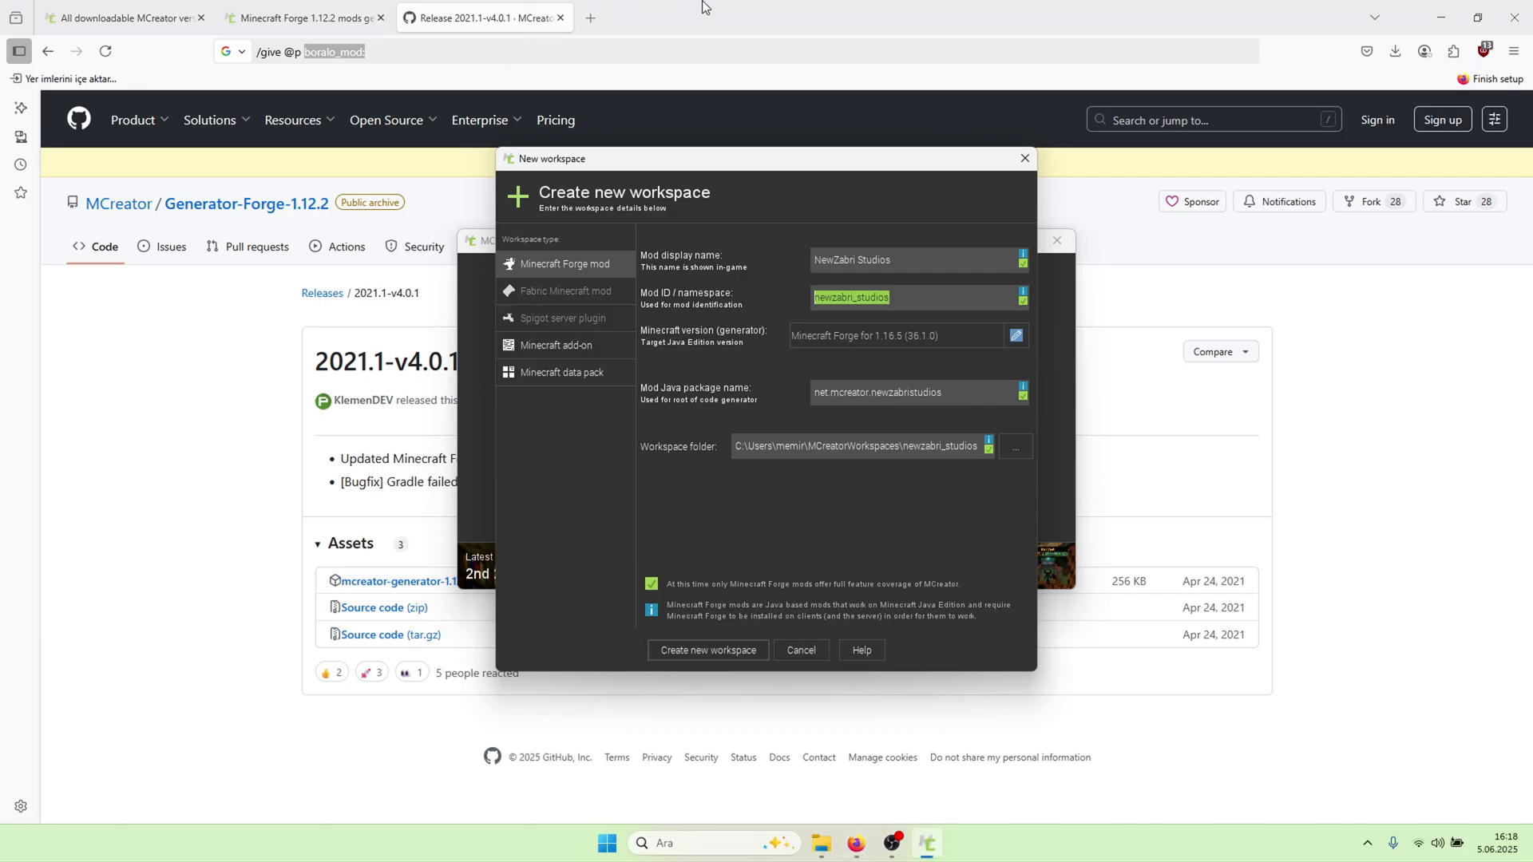
pyautogui.write('newz')
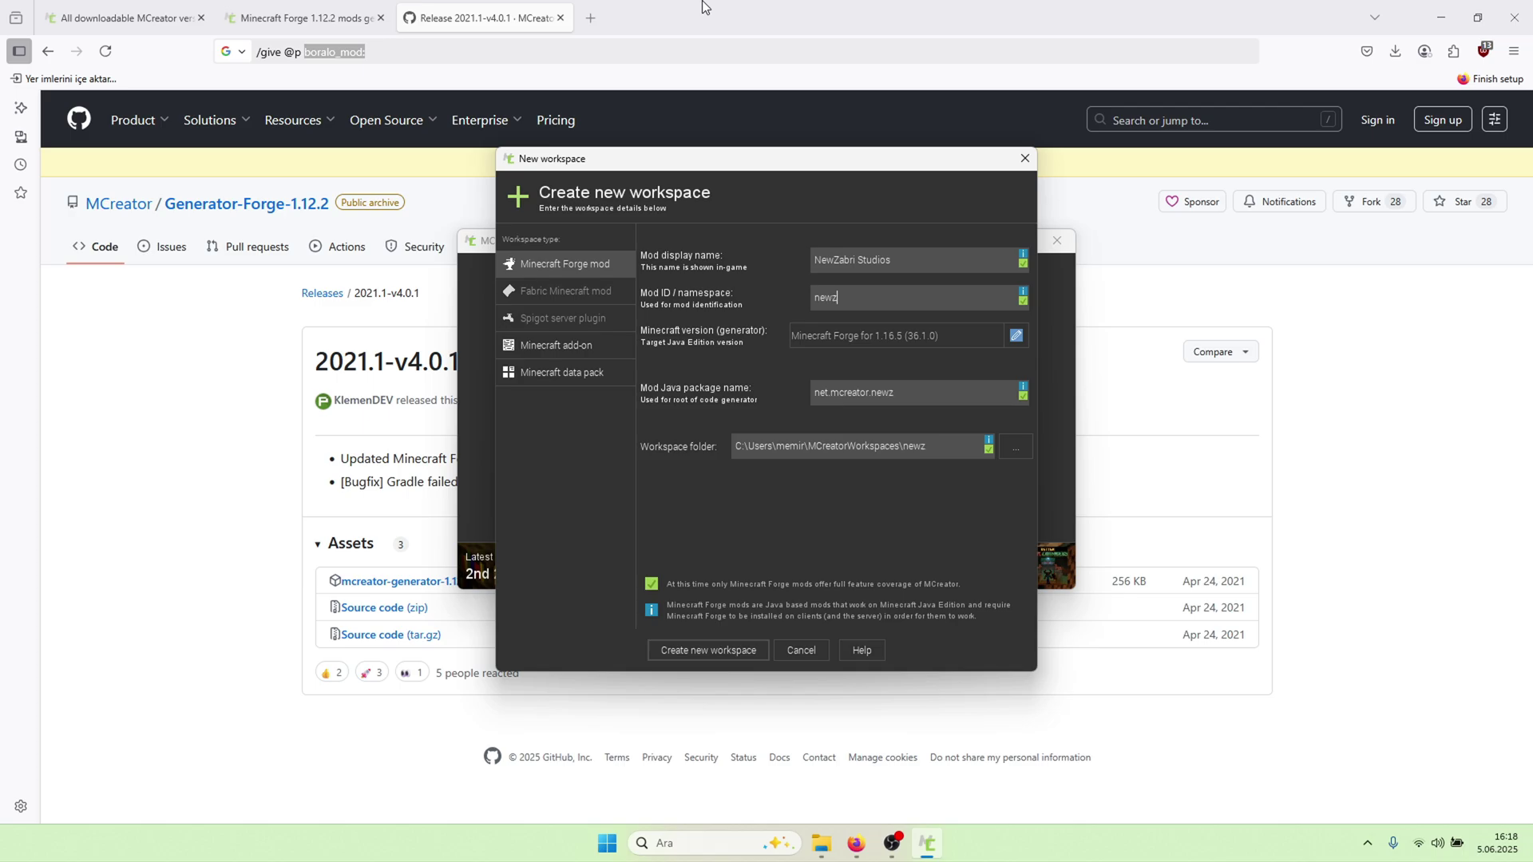
pyautogui.write('abr')
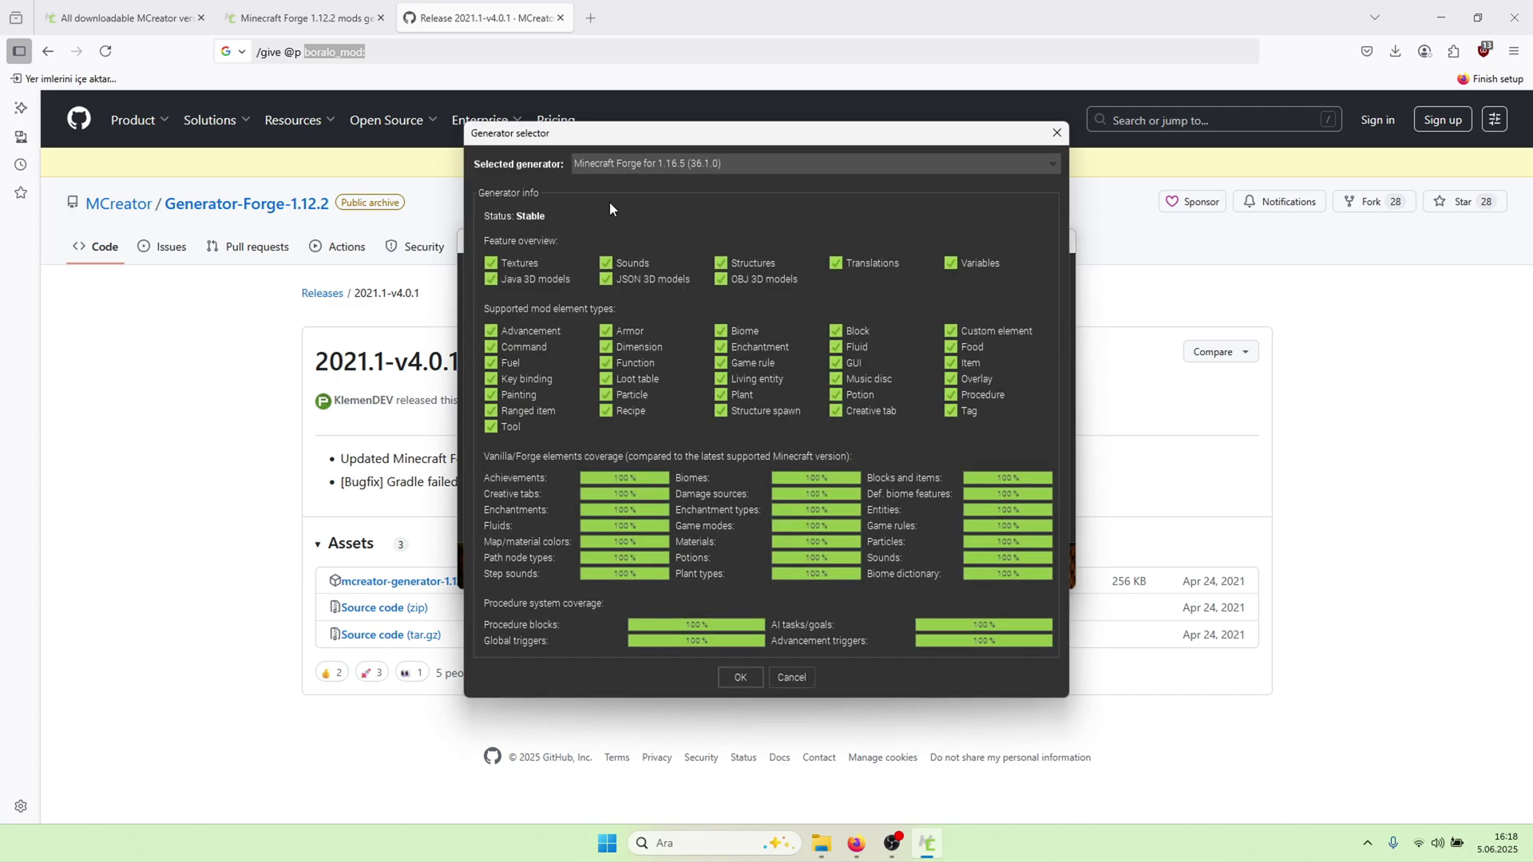
# Choose the Minecraft Forge for 1.12.2 (14.23.5.2855) generator and create the workspace
pyautogui.click(634, 167)
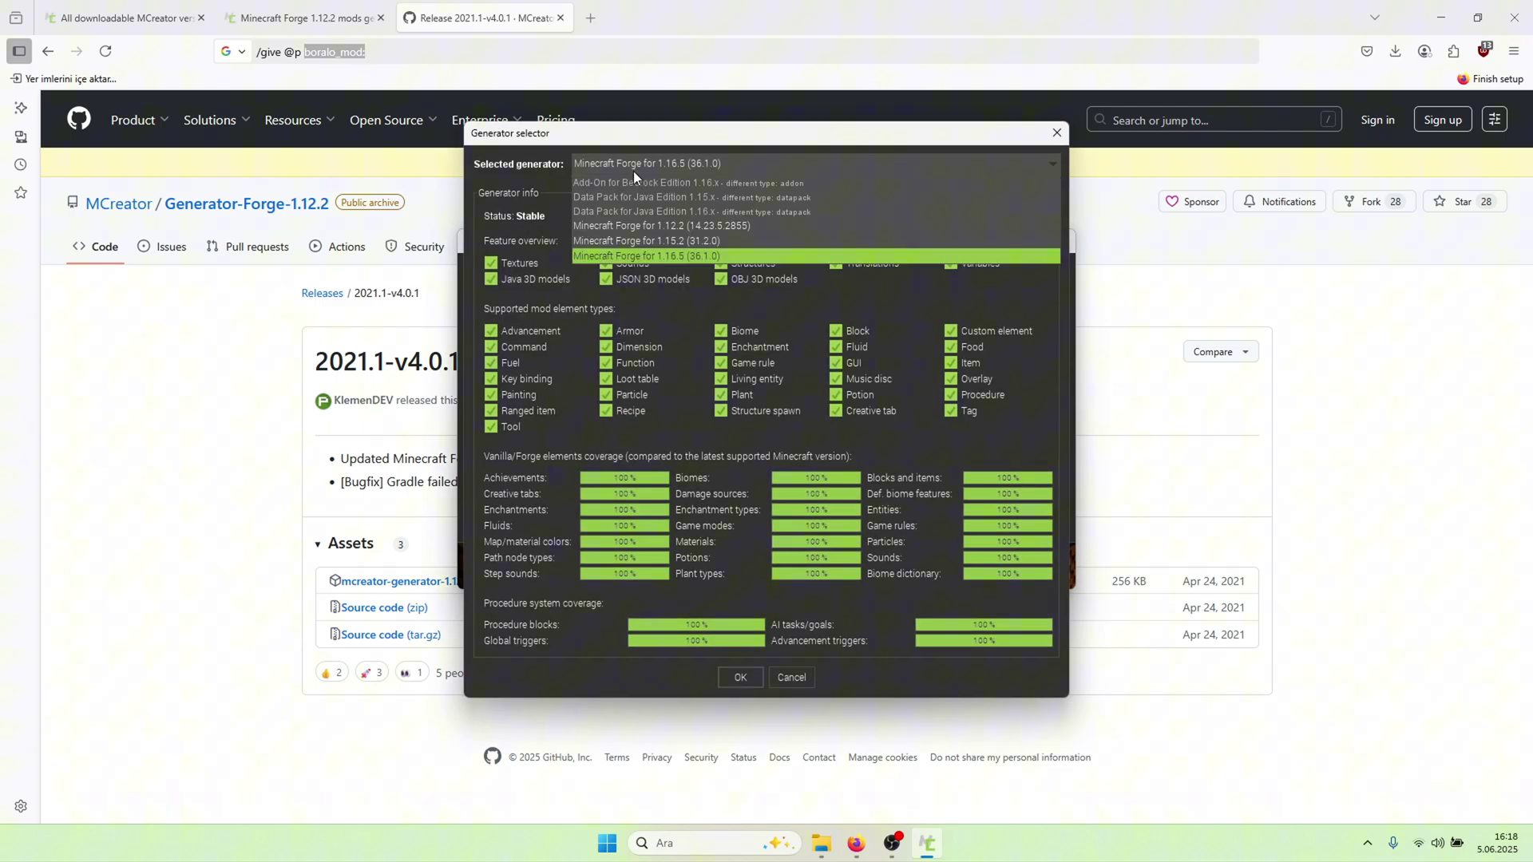
pyautogui.click(663, 227)
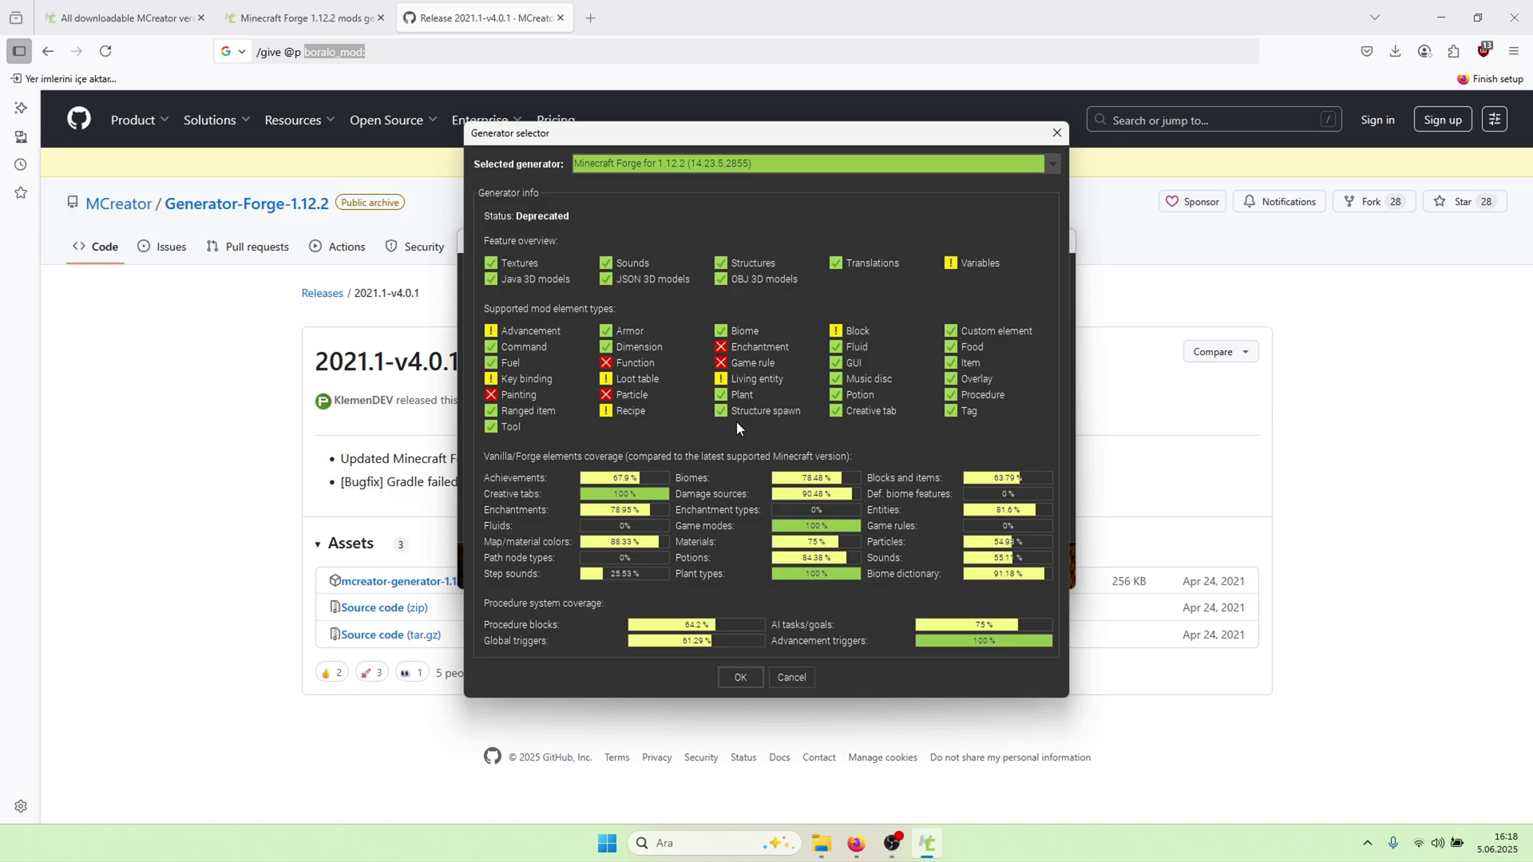
pyautogui.click(742, 677)
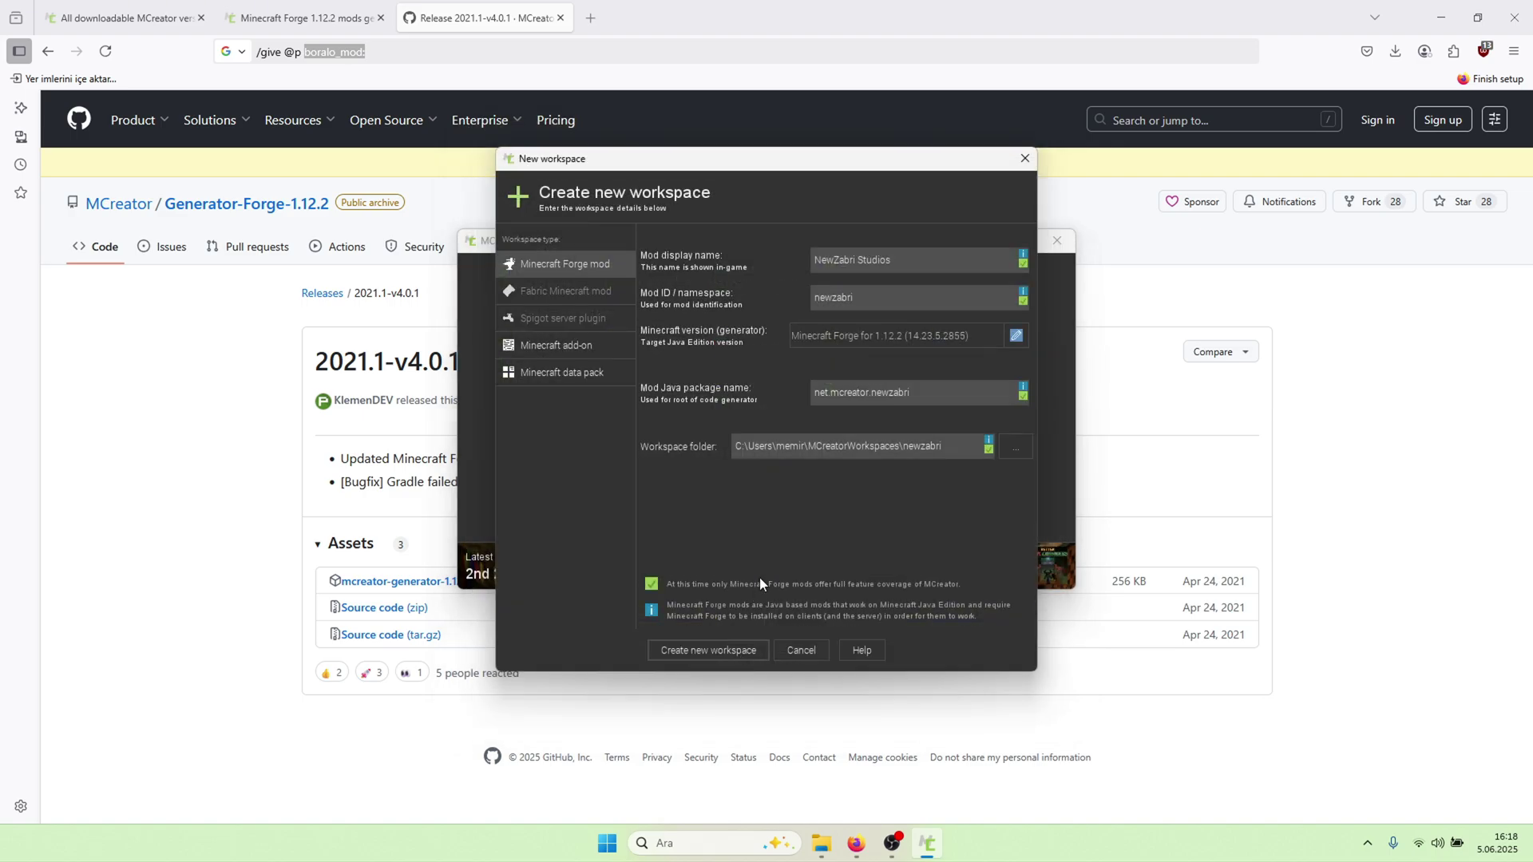
pyautogui.click(688, 651)
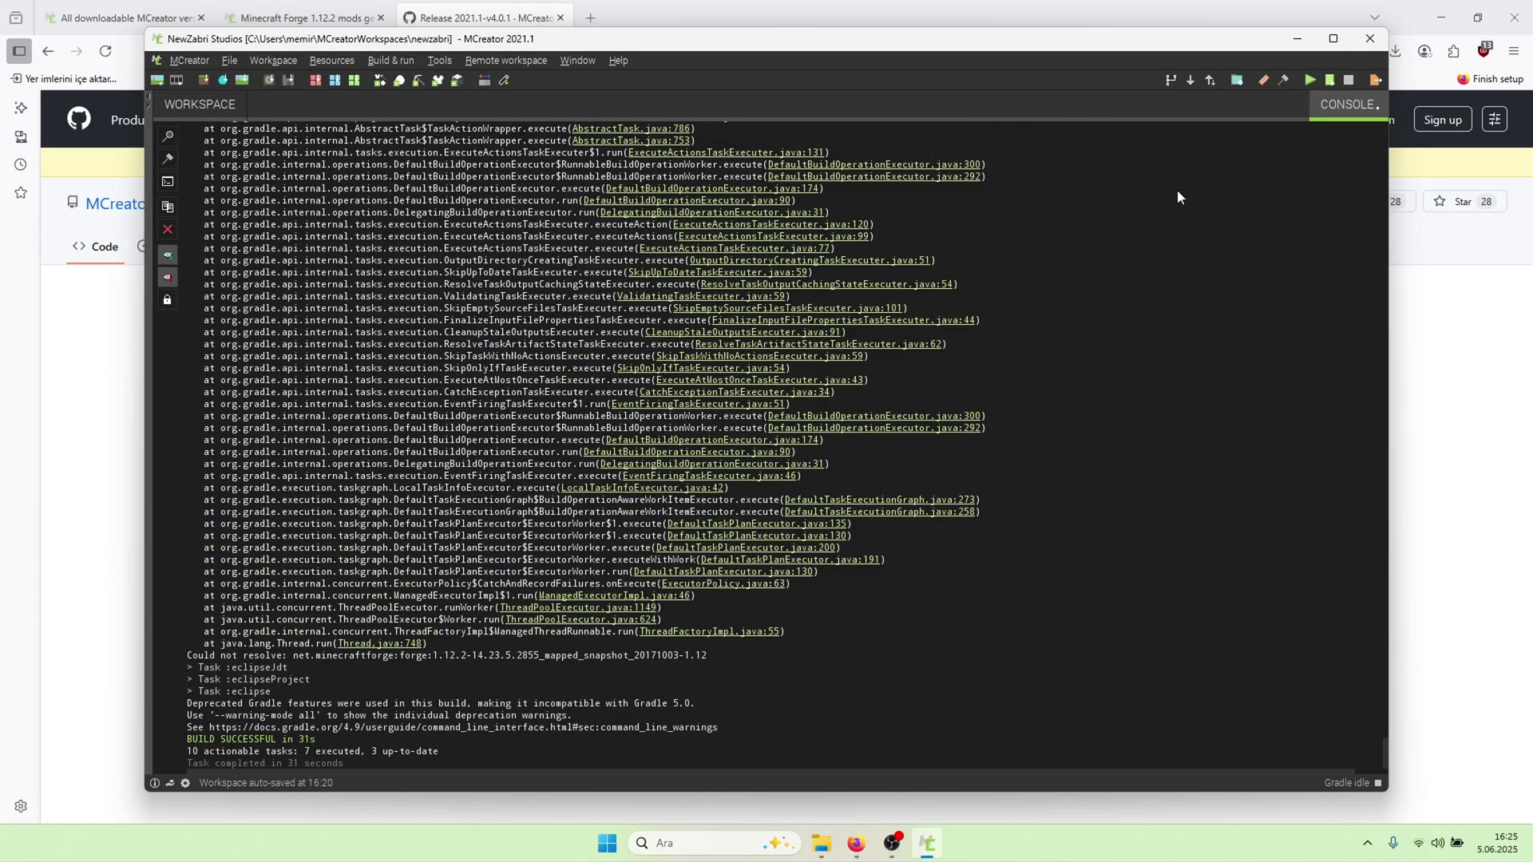
# Maximise MCreator, show the workspace's mod elements instead of the console and run the Minecraft client
pyautogui.click(1332, 39)
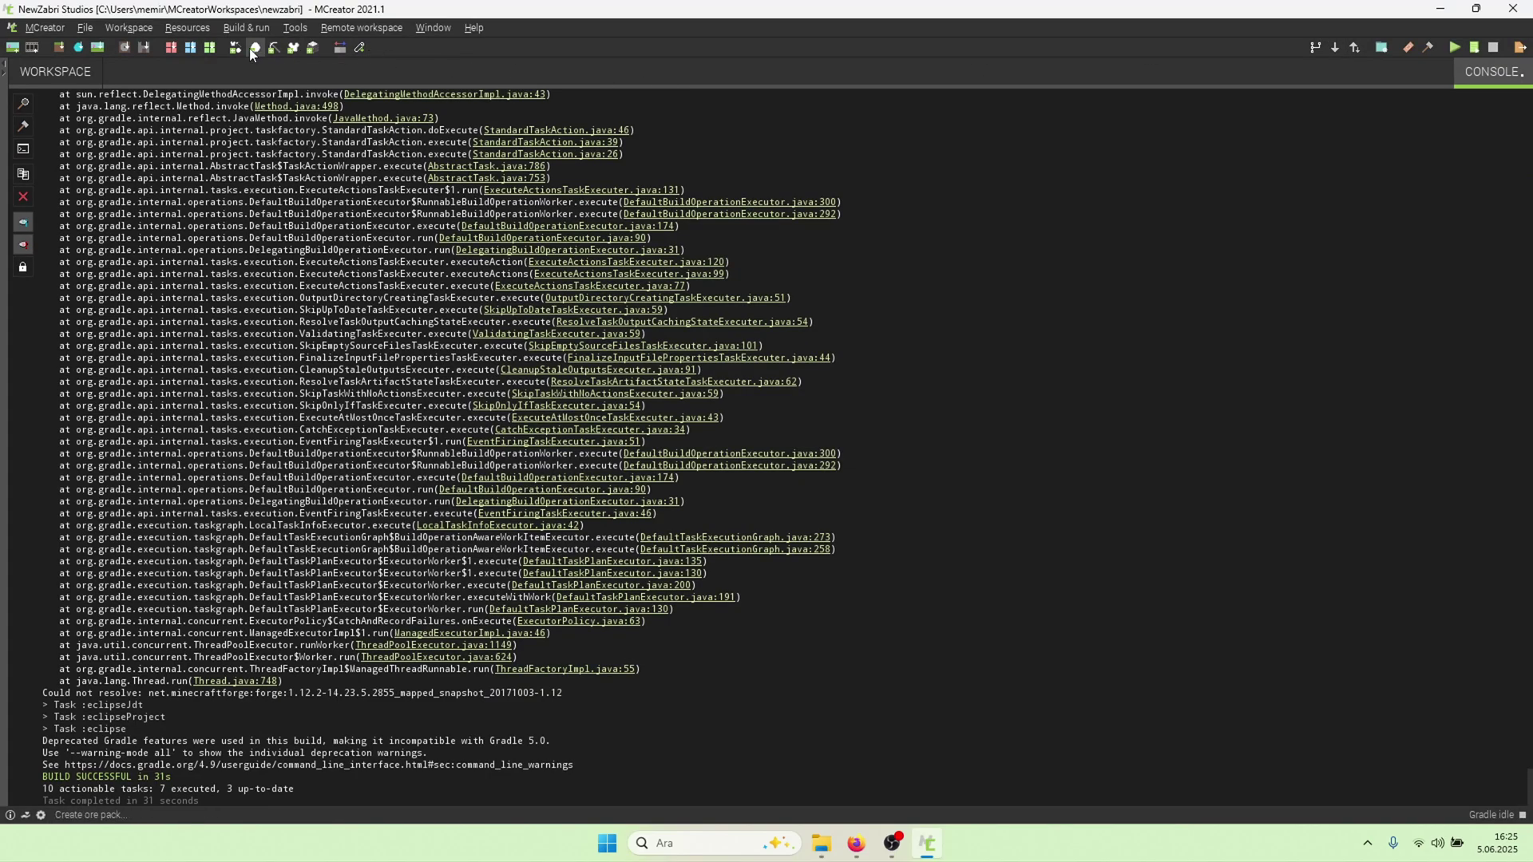
pyautogui.click(73, 83)
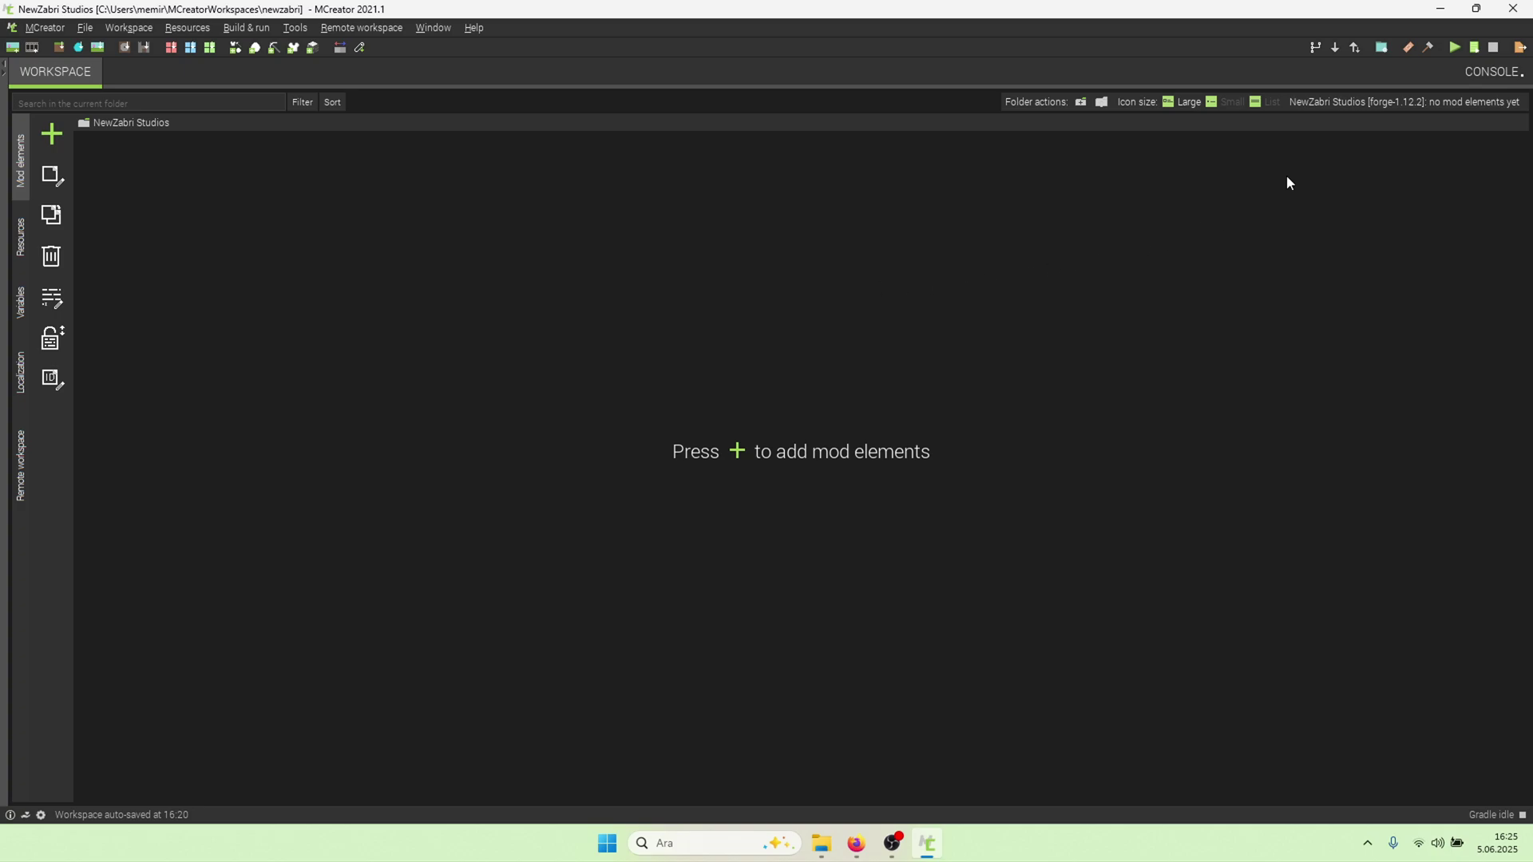
pyautogui.click(1454, 47)
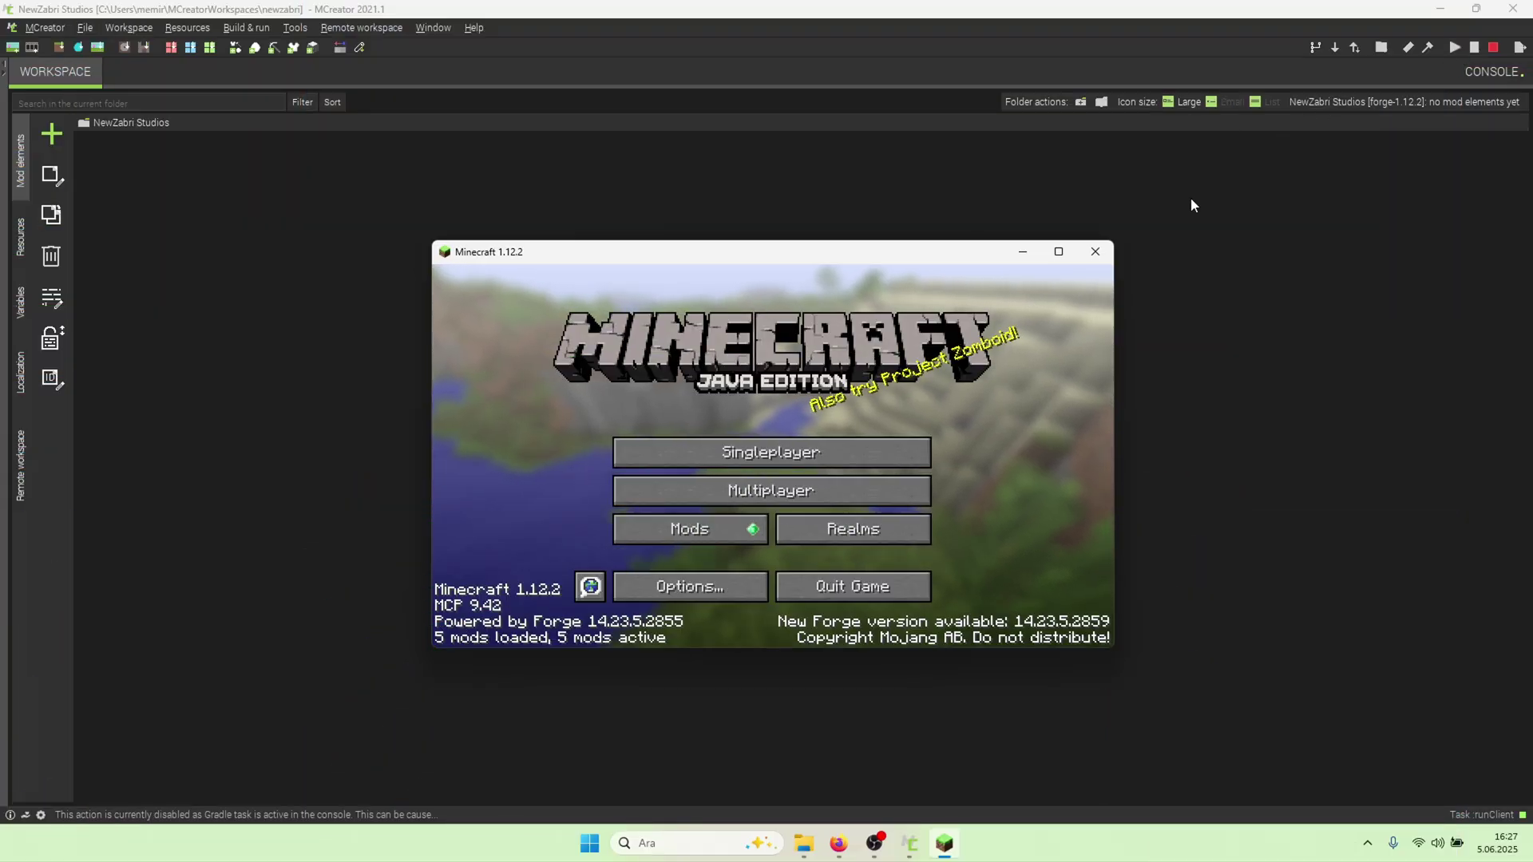
# Maximise the Minecraft 1.12.2 window, turn the master volume all the way down and return to the title screen
pyautogui.click(1053, 251)
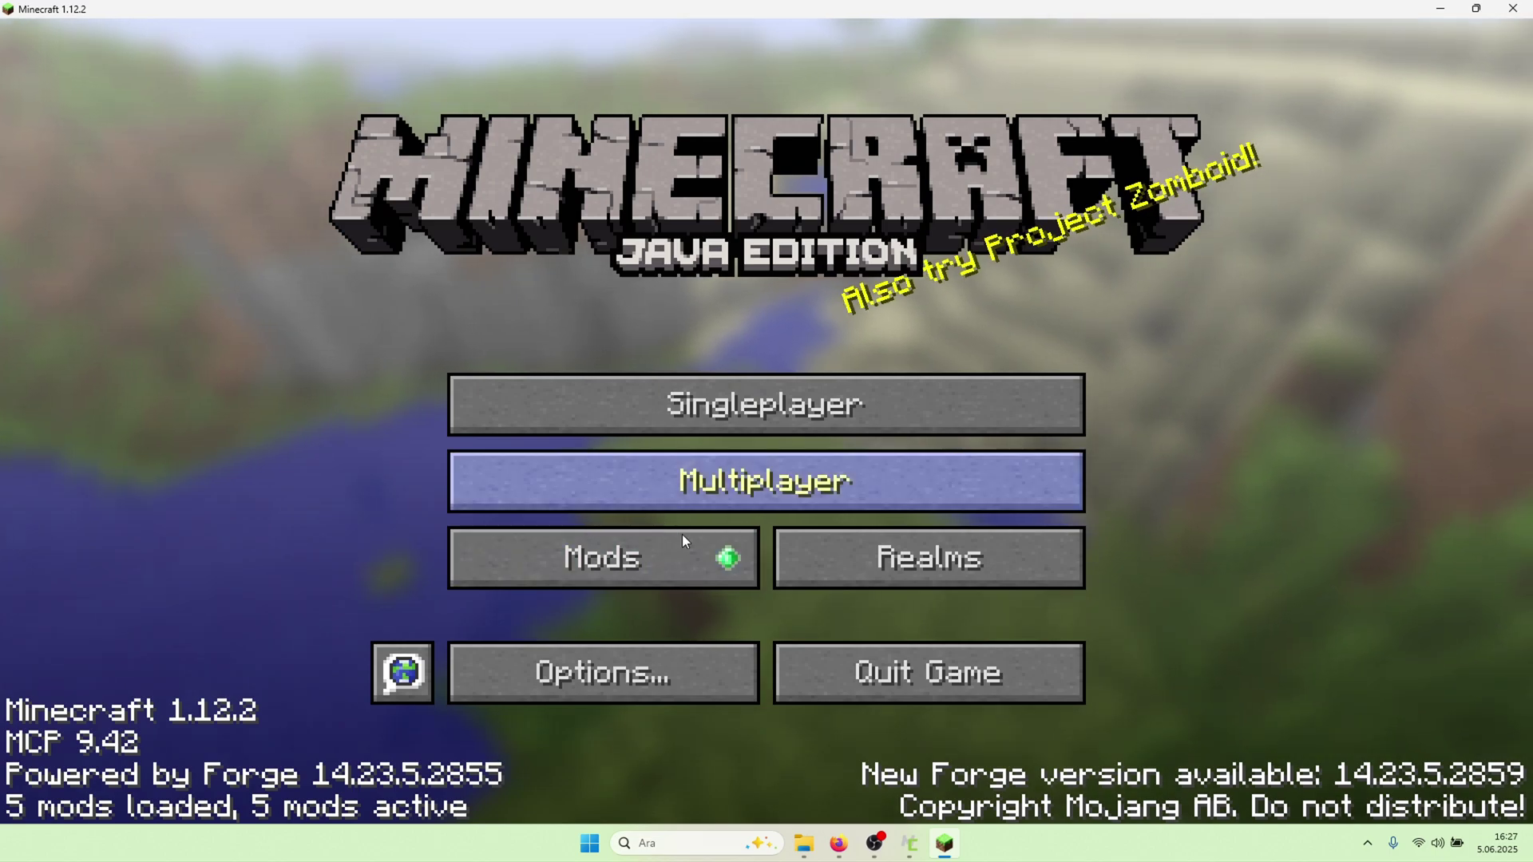
pyautogui.click(606, 659)
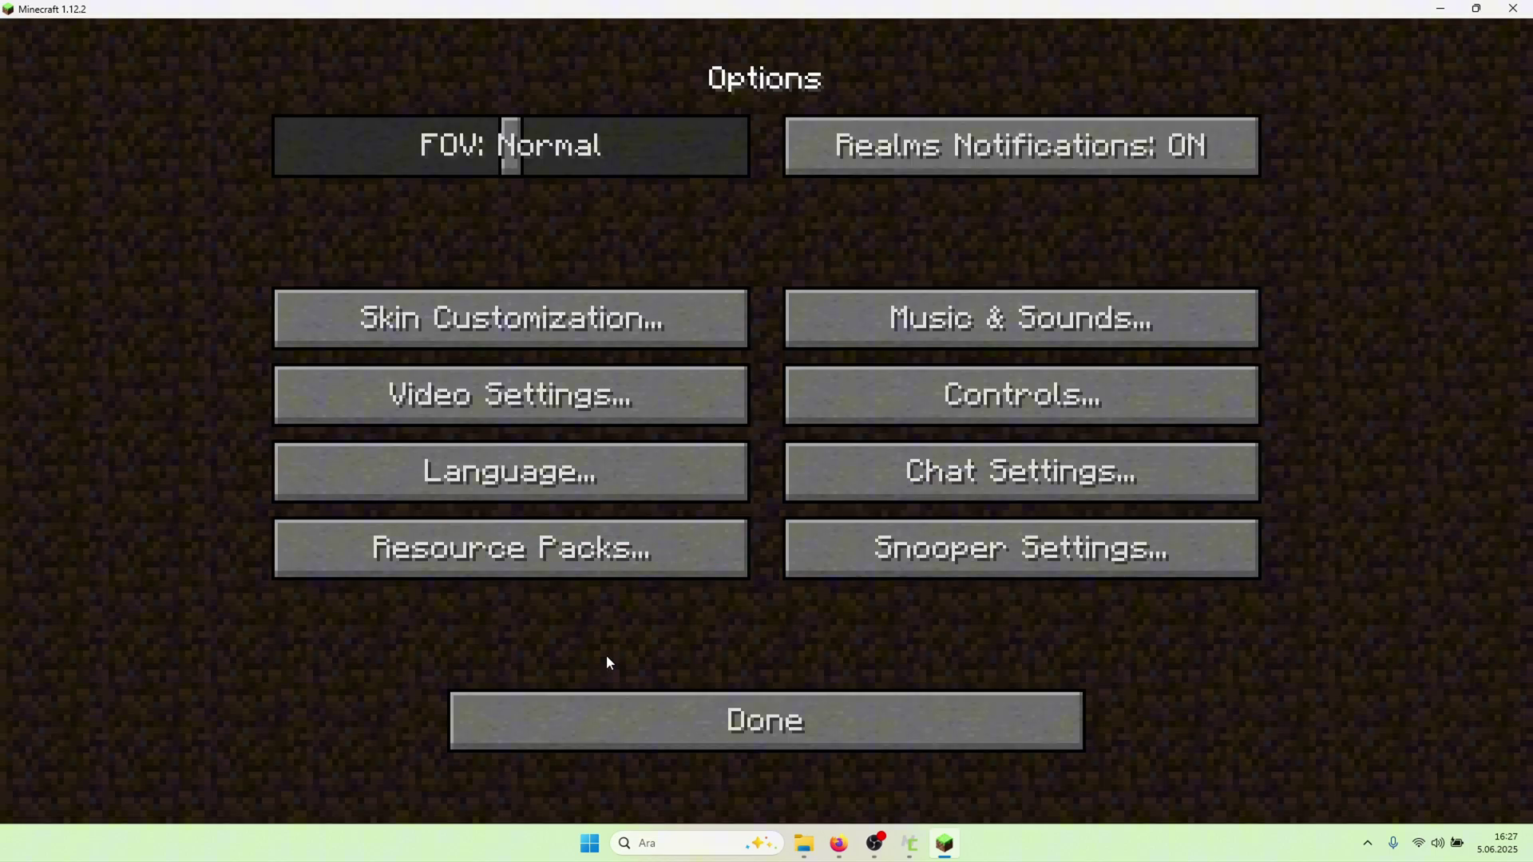
pyautogui.click(908, 328)
pyautogui.moveTo(660, 233); pyautogui.dragTo(106, 303)
pyautogui.click(702, 731)
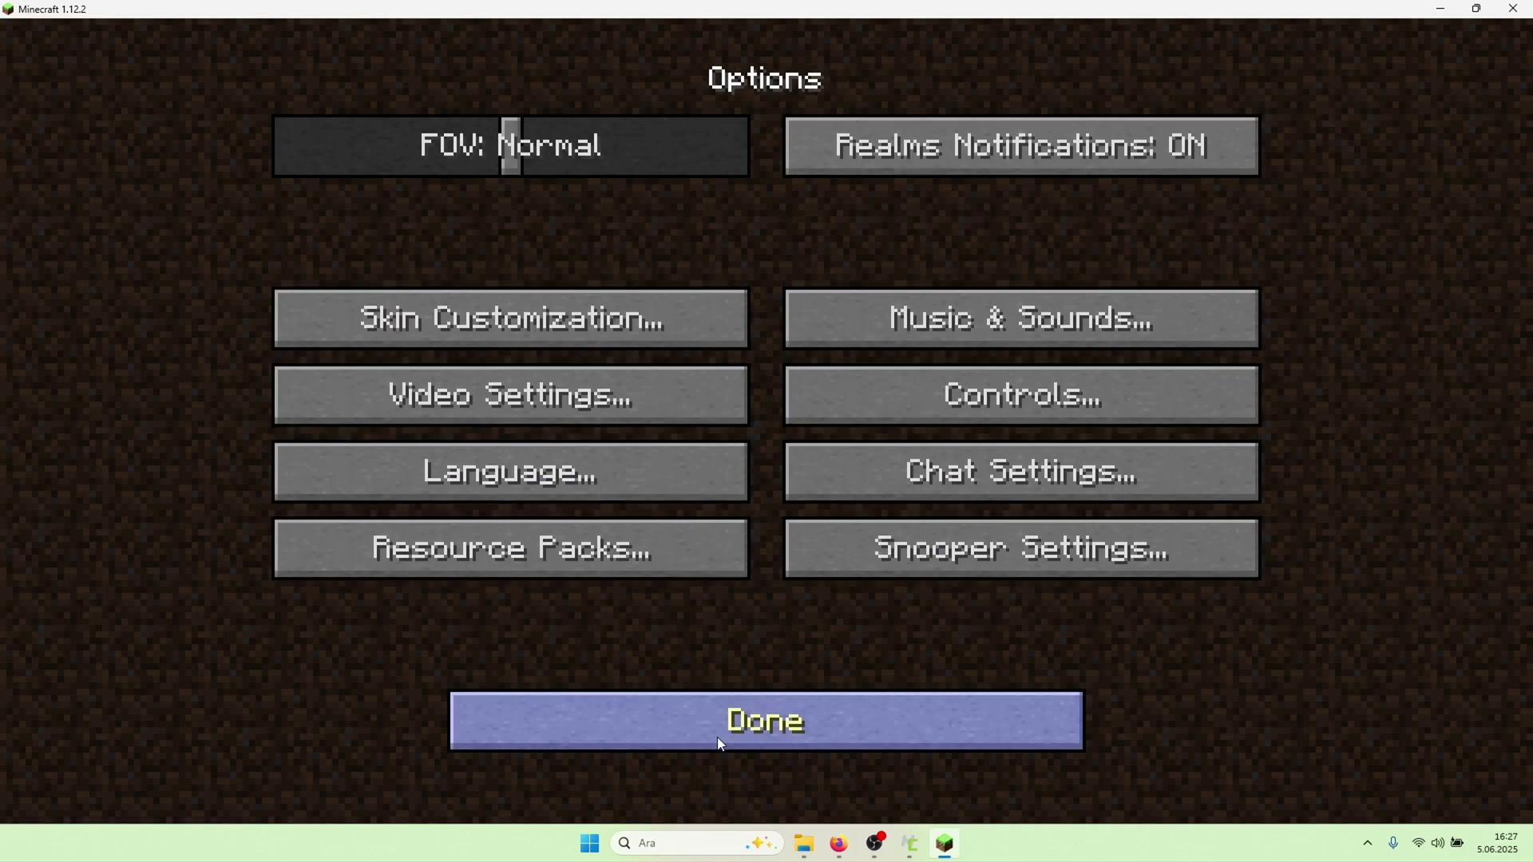
pyautogui.click(717, 736)
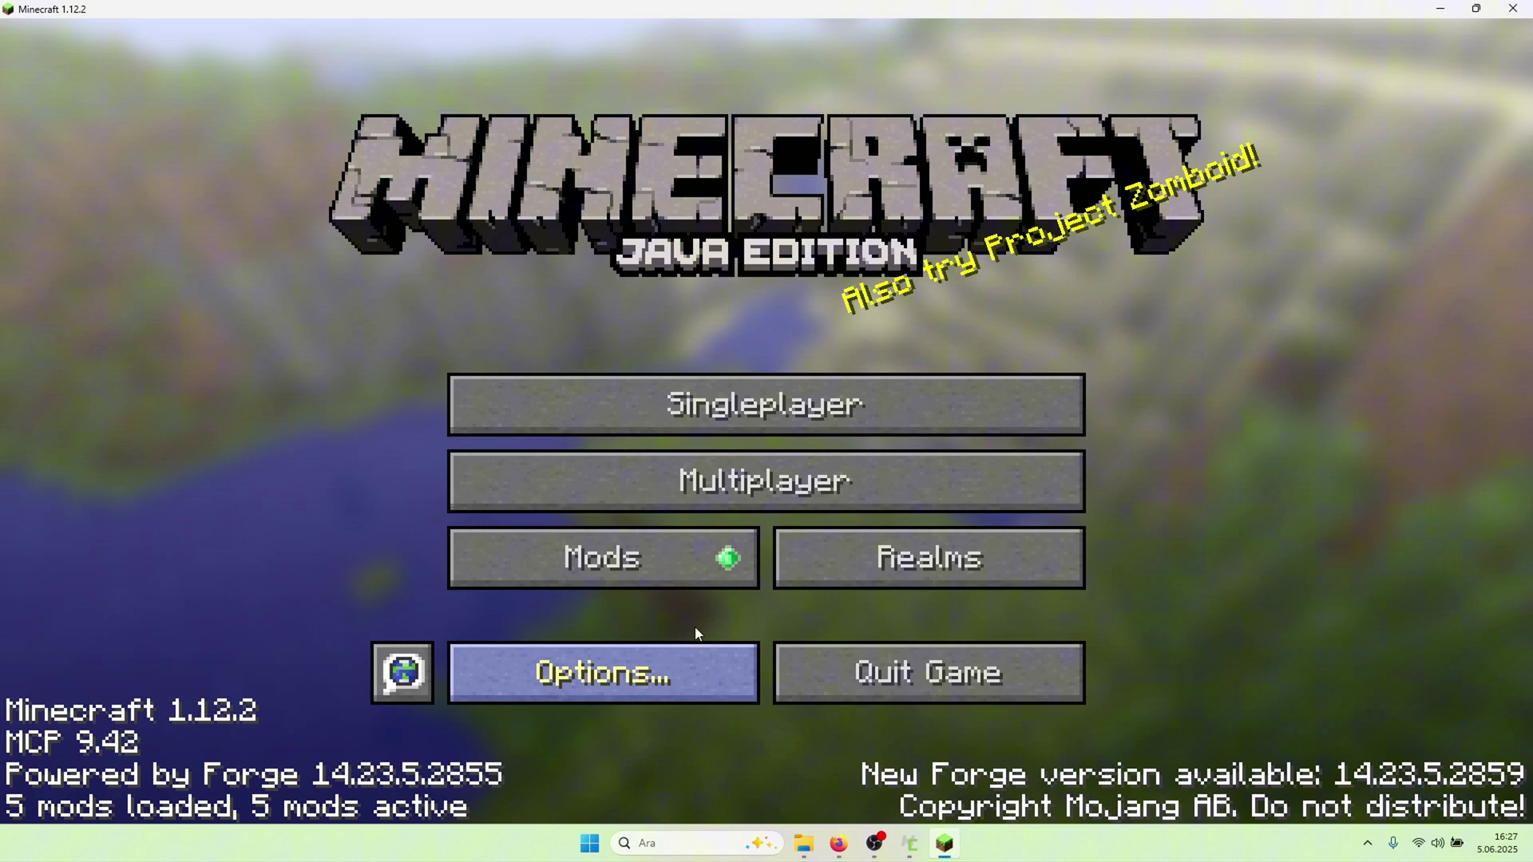
# Examine the NewZabri Studios, Minecraft Forge and Forge Mod Loader entries in the mod list and quit the game
pyautogui.click(668, 575)
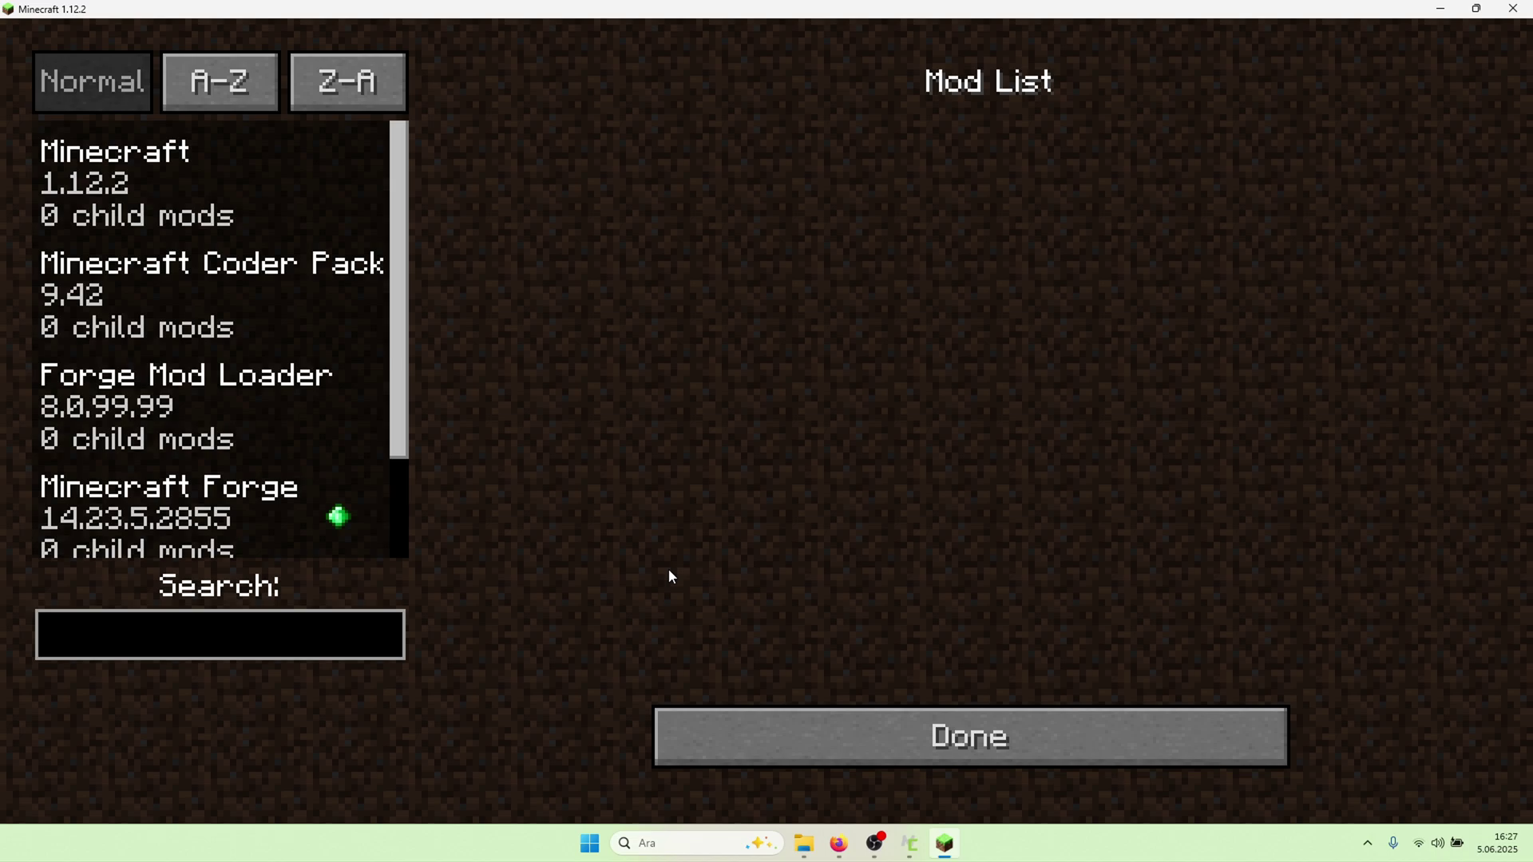
pyautogui.scroll(-4, 310, 456)
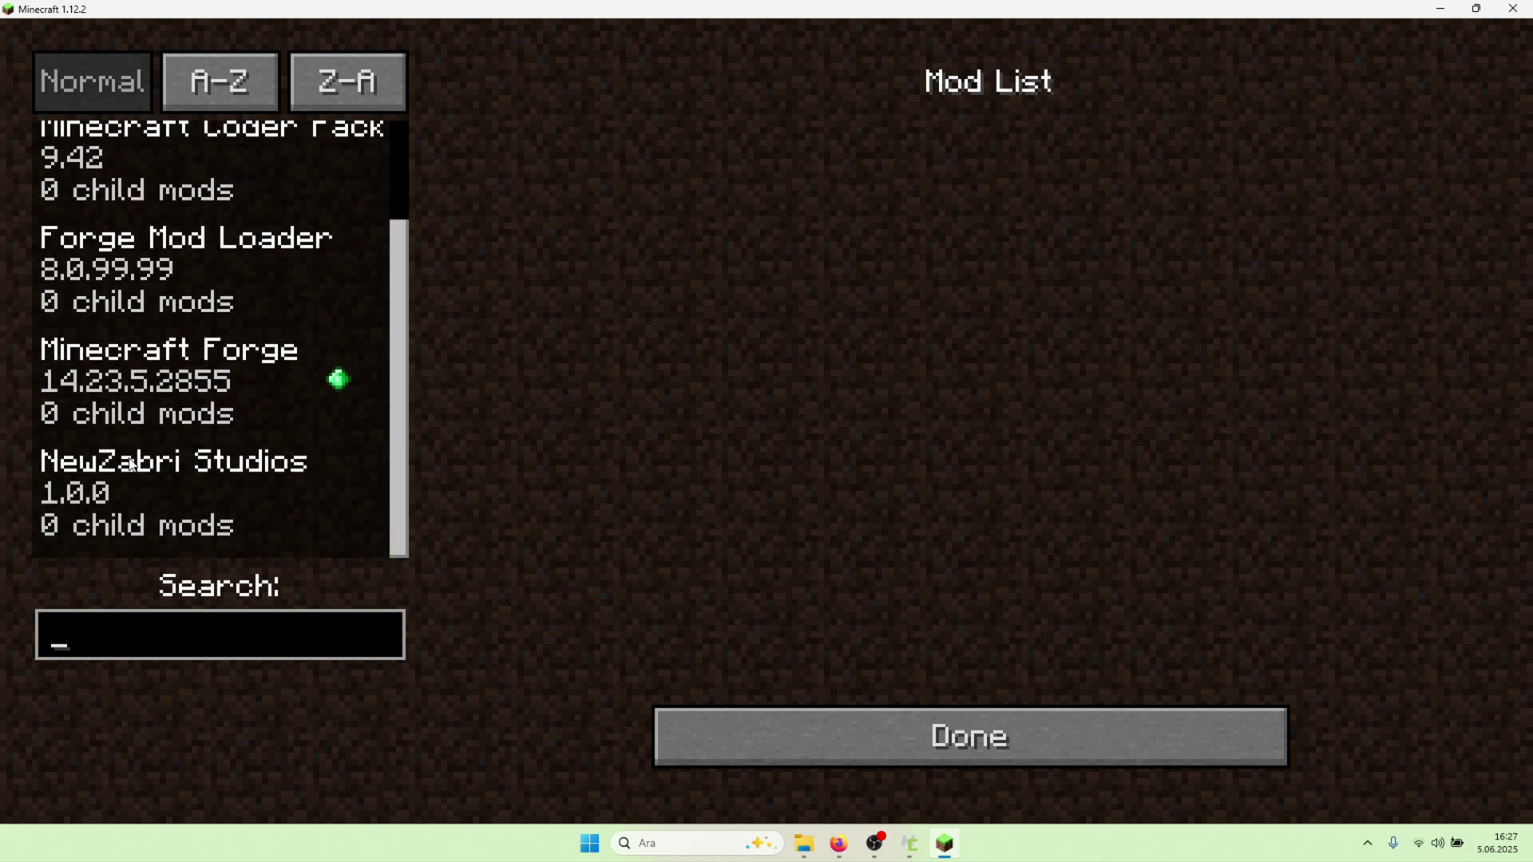
pyautogui.click(125, 463)
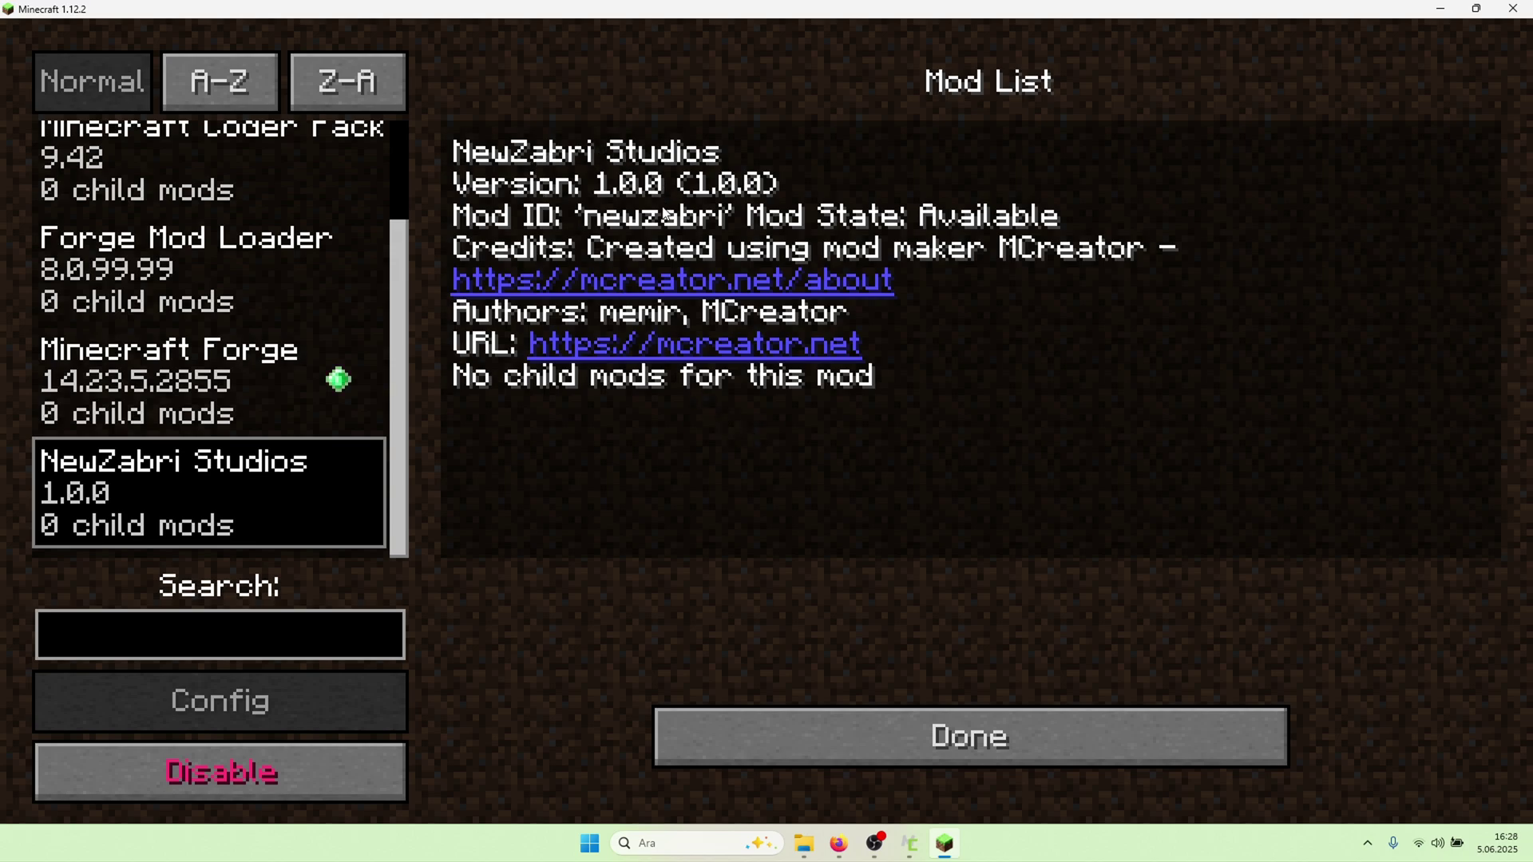
pyautogui.click(267, 364)
pyautogui.scroll(-1, 682, 359)
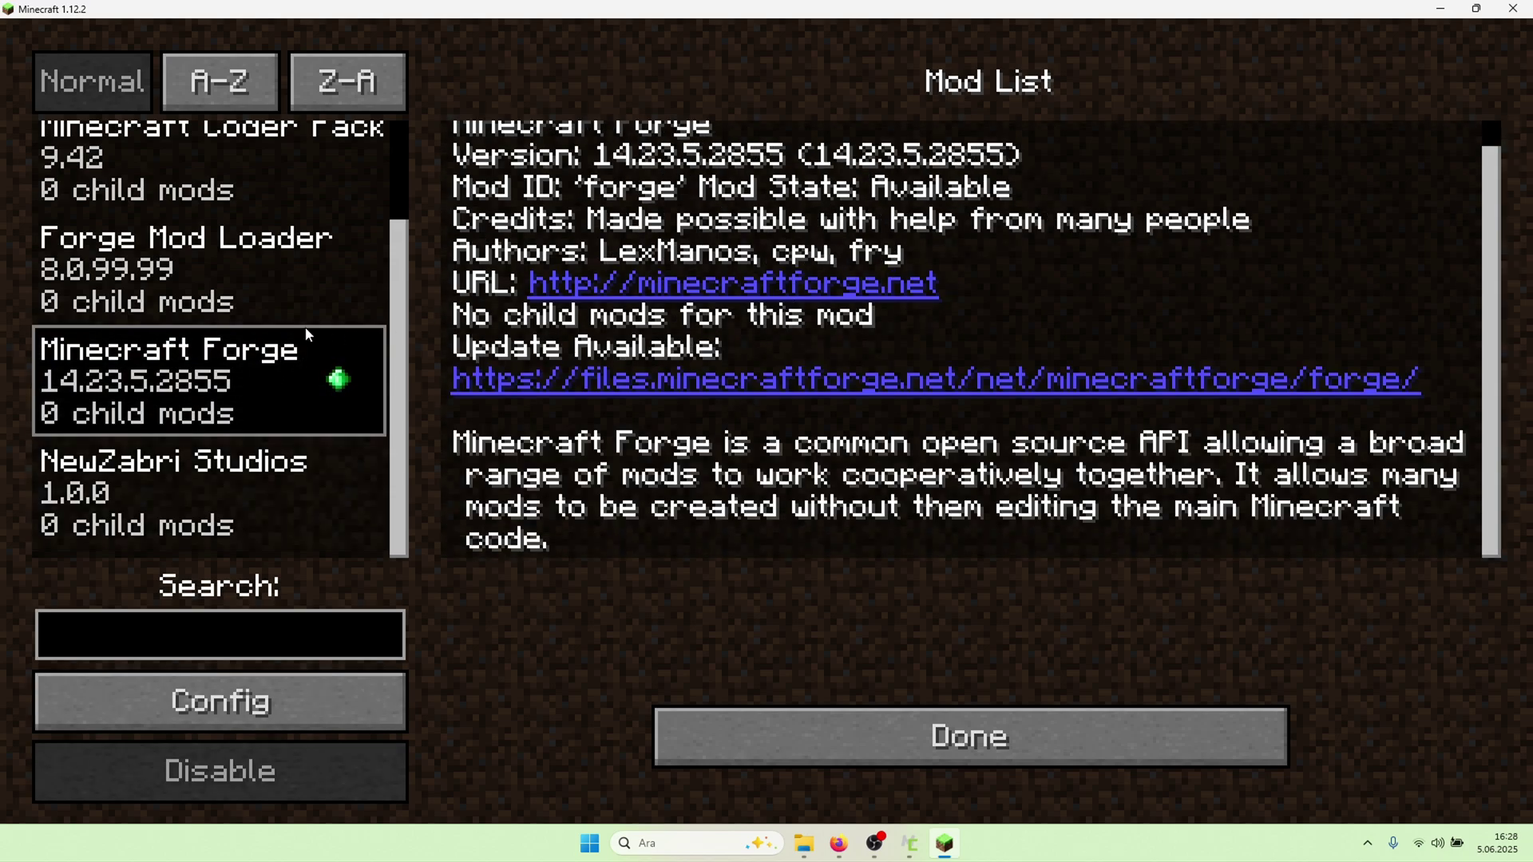
pyautogui.click(253, 310)
pyautogui.scroll(4, 252, 310)
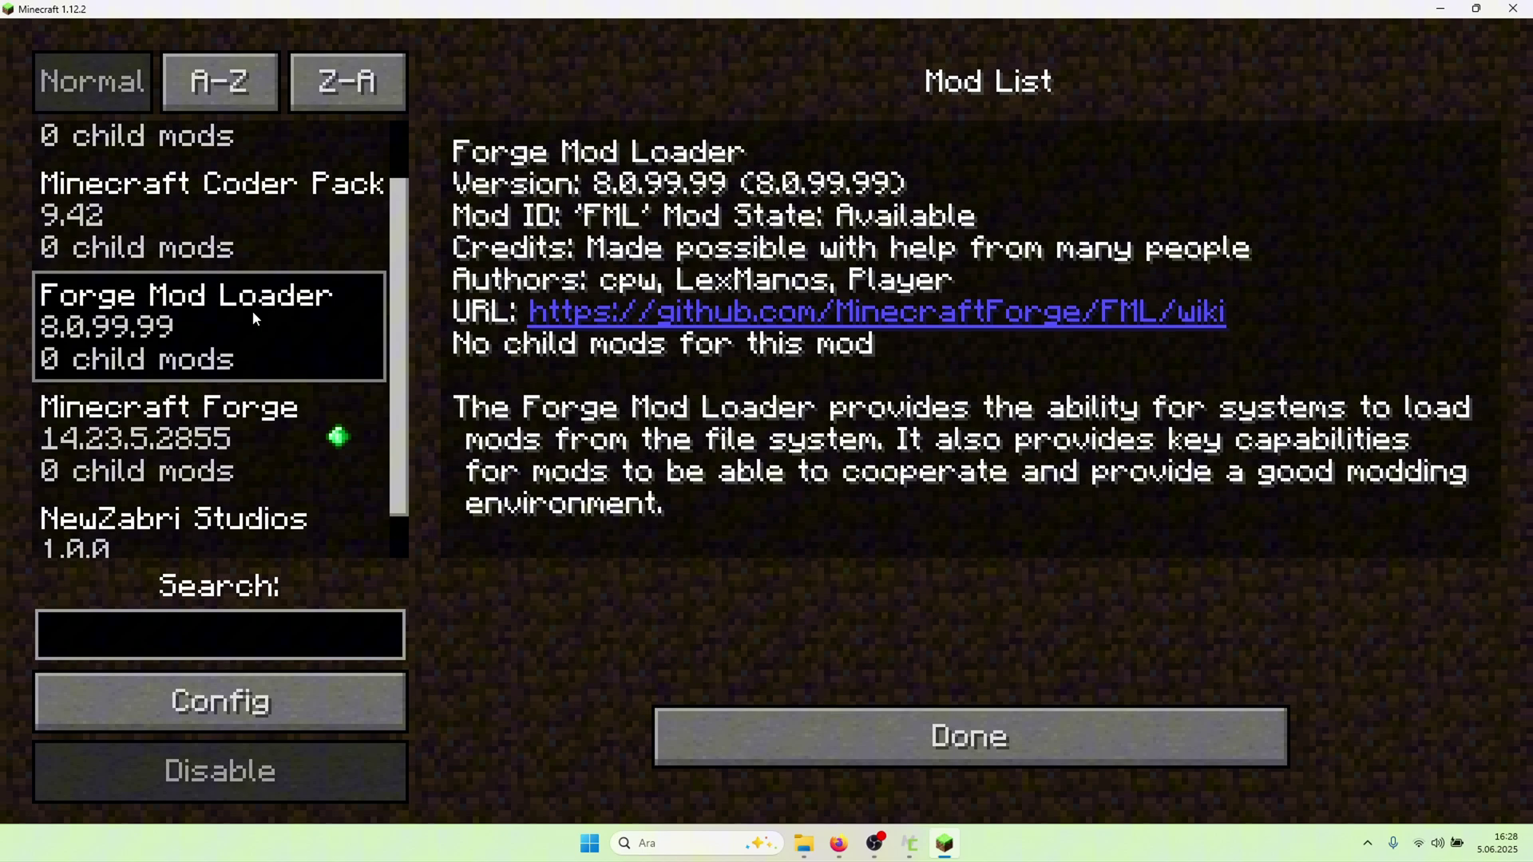
pyautogui.click(958, 715)
pyautogui.click(915, 667)
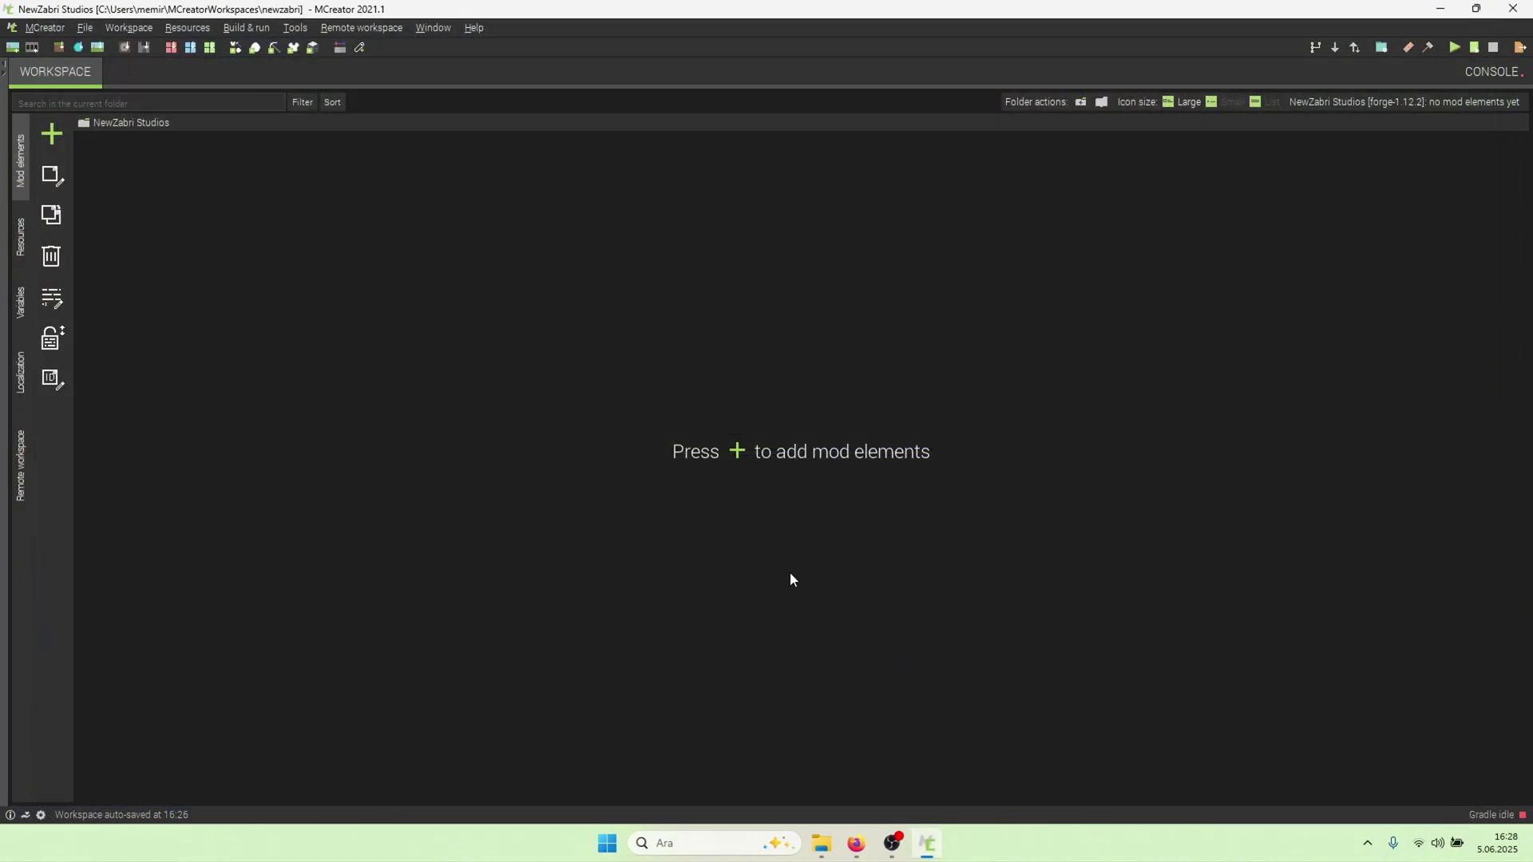
# Import memirzabriabim.png from the İndirilenler folder into the workspace's texture files as an Other texture
pyautogui.click(21, 239)
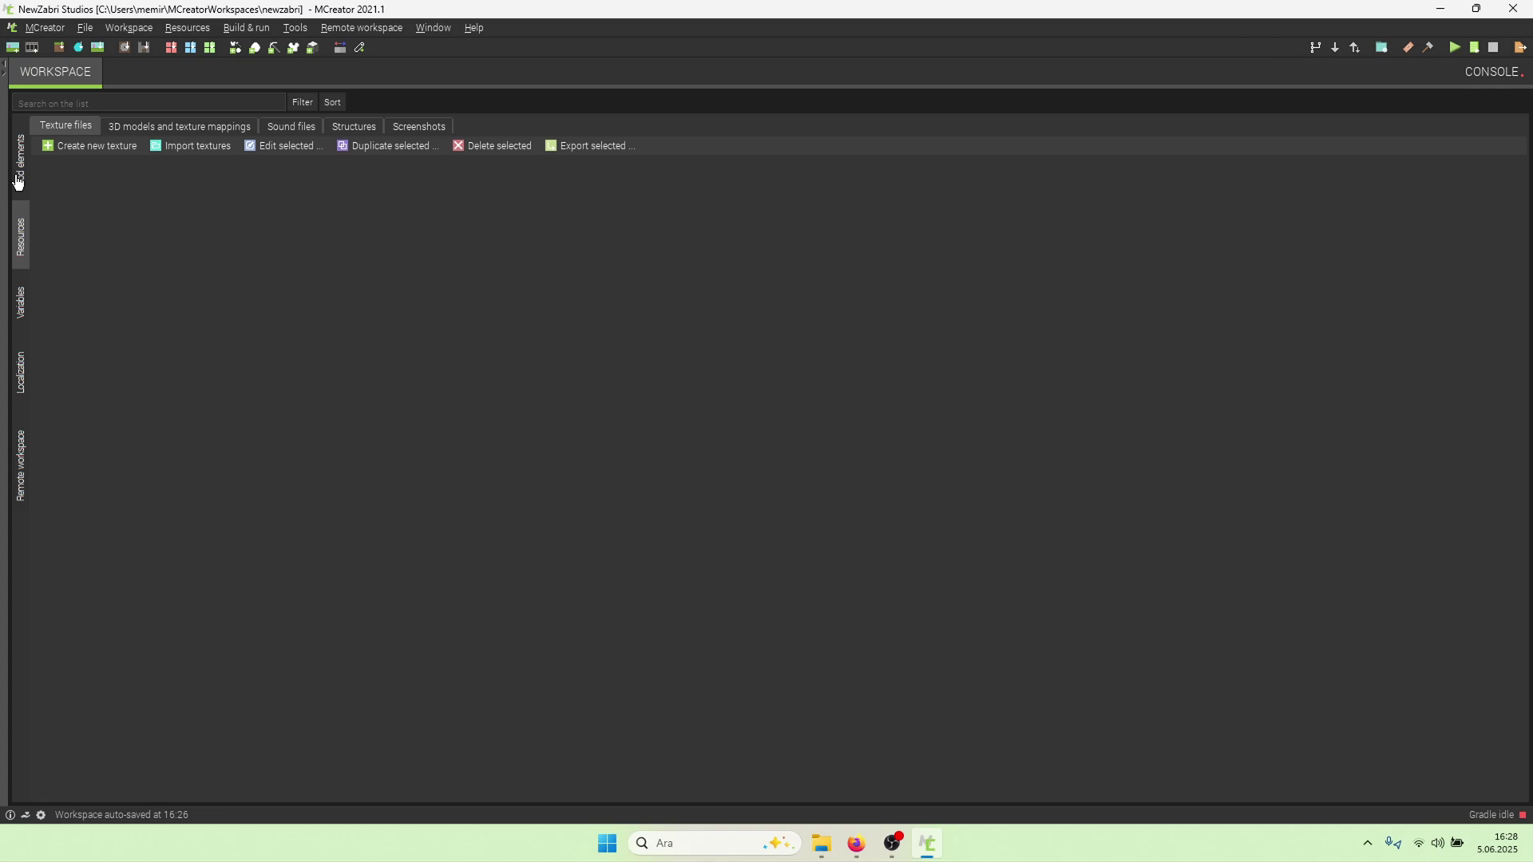
pyautogui.click(20, 182)
pyautogui.click(21, 236)
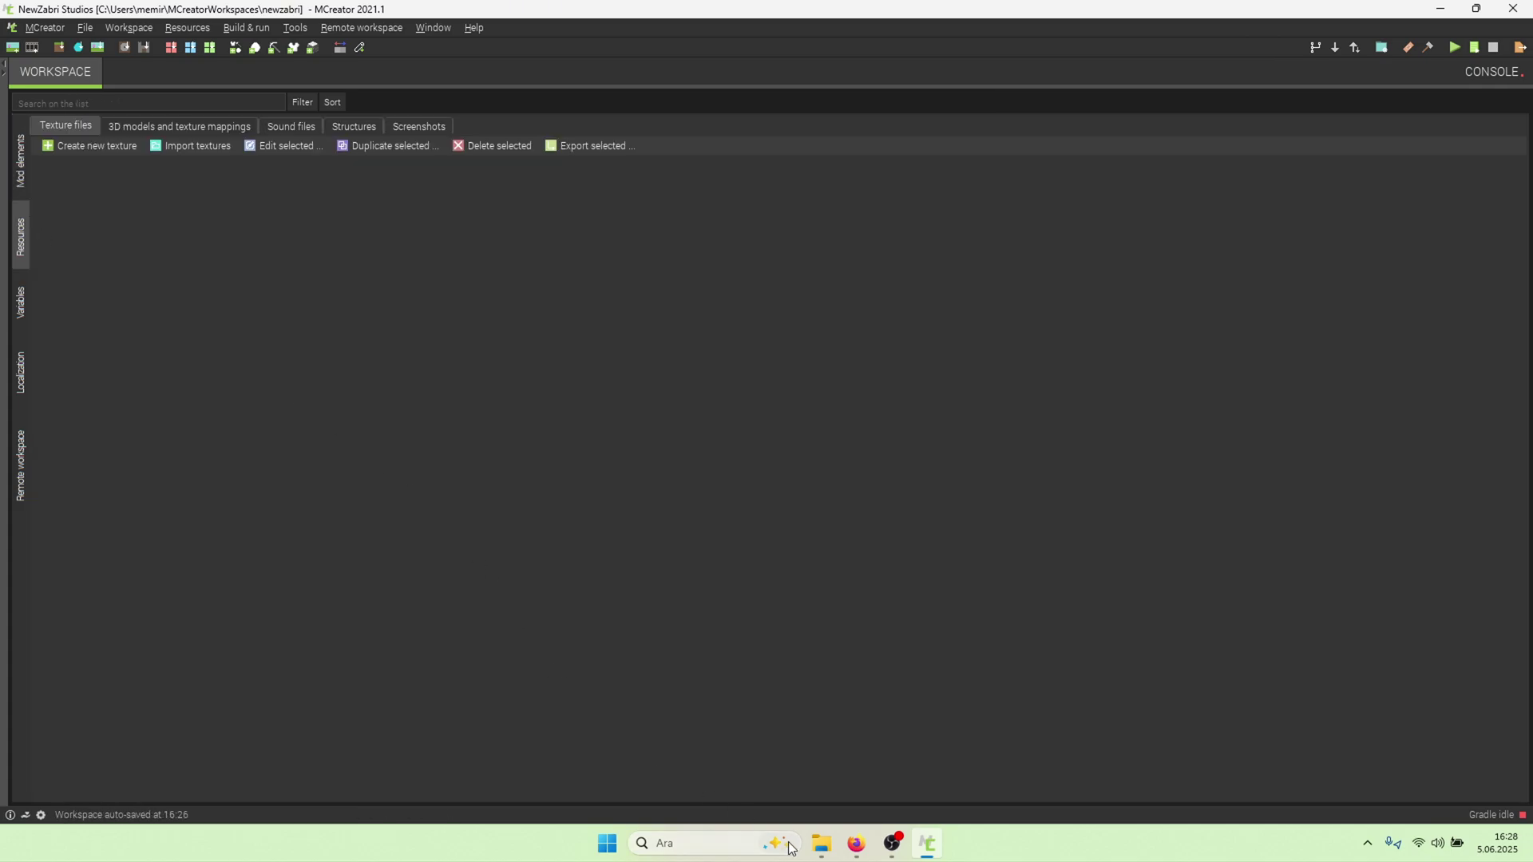
pyautogui.click(822, 846)
pyautogui.click(822, 846)
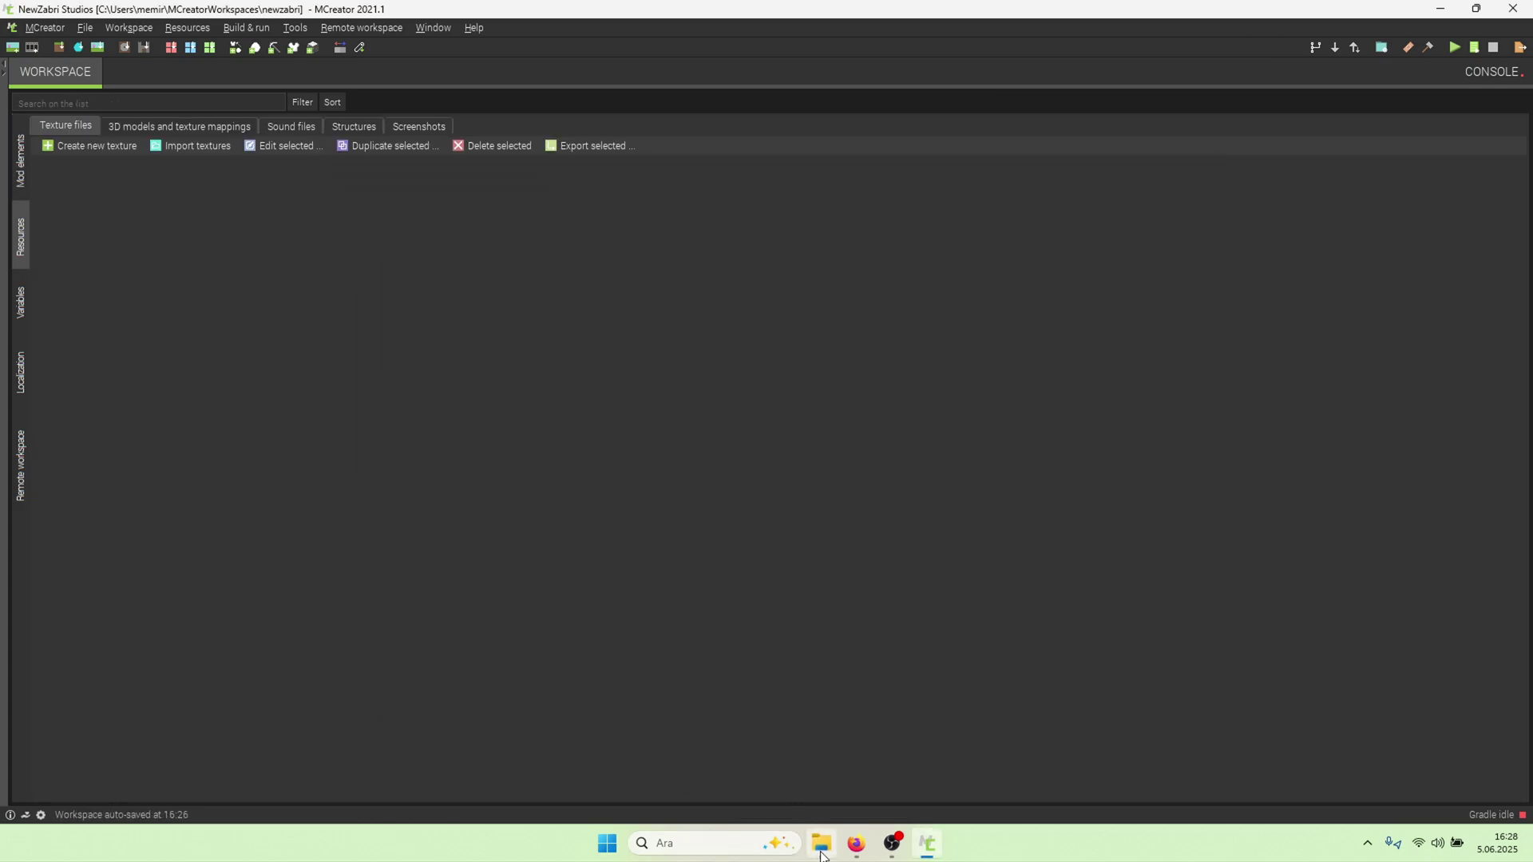
pyautogui.click(822, 846)
pyautogui.click(390, 393)
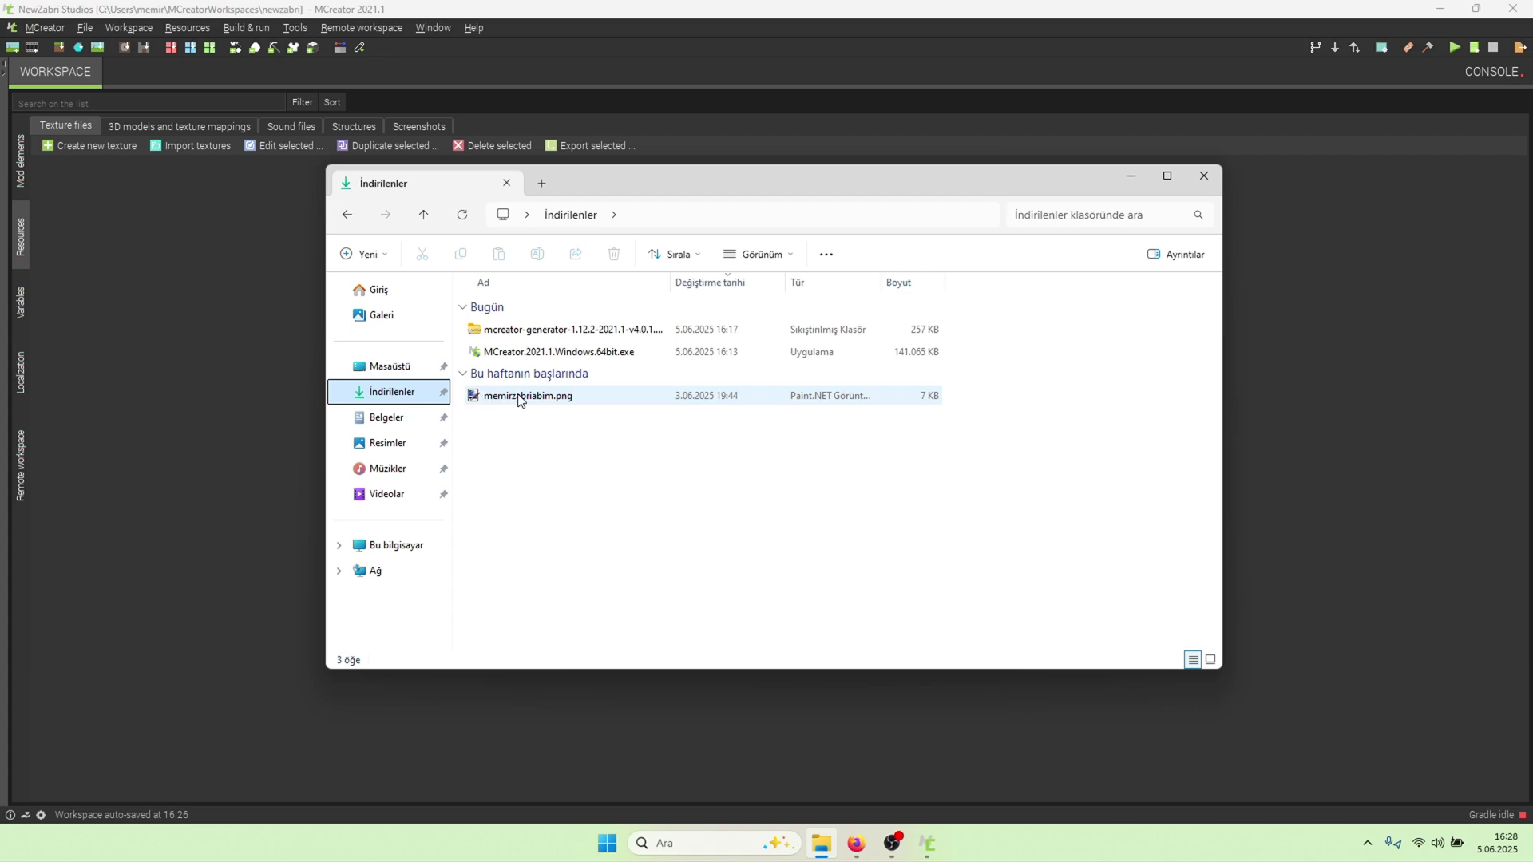
pyautogui.click(519, 398)
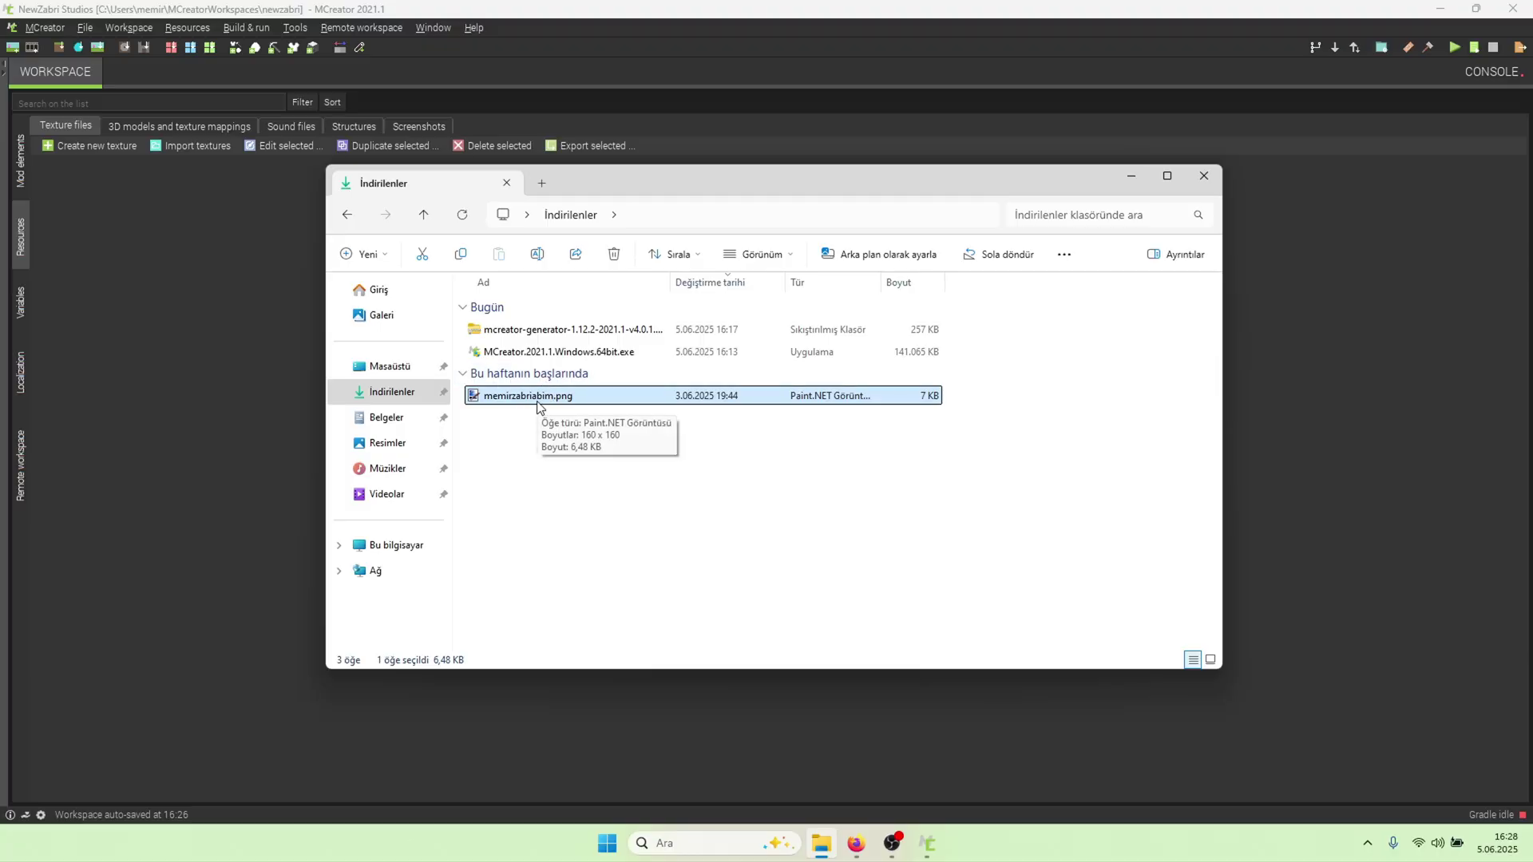
pyautogui.moveTo(540, 408); pyautogui.dragTo(219, 320)
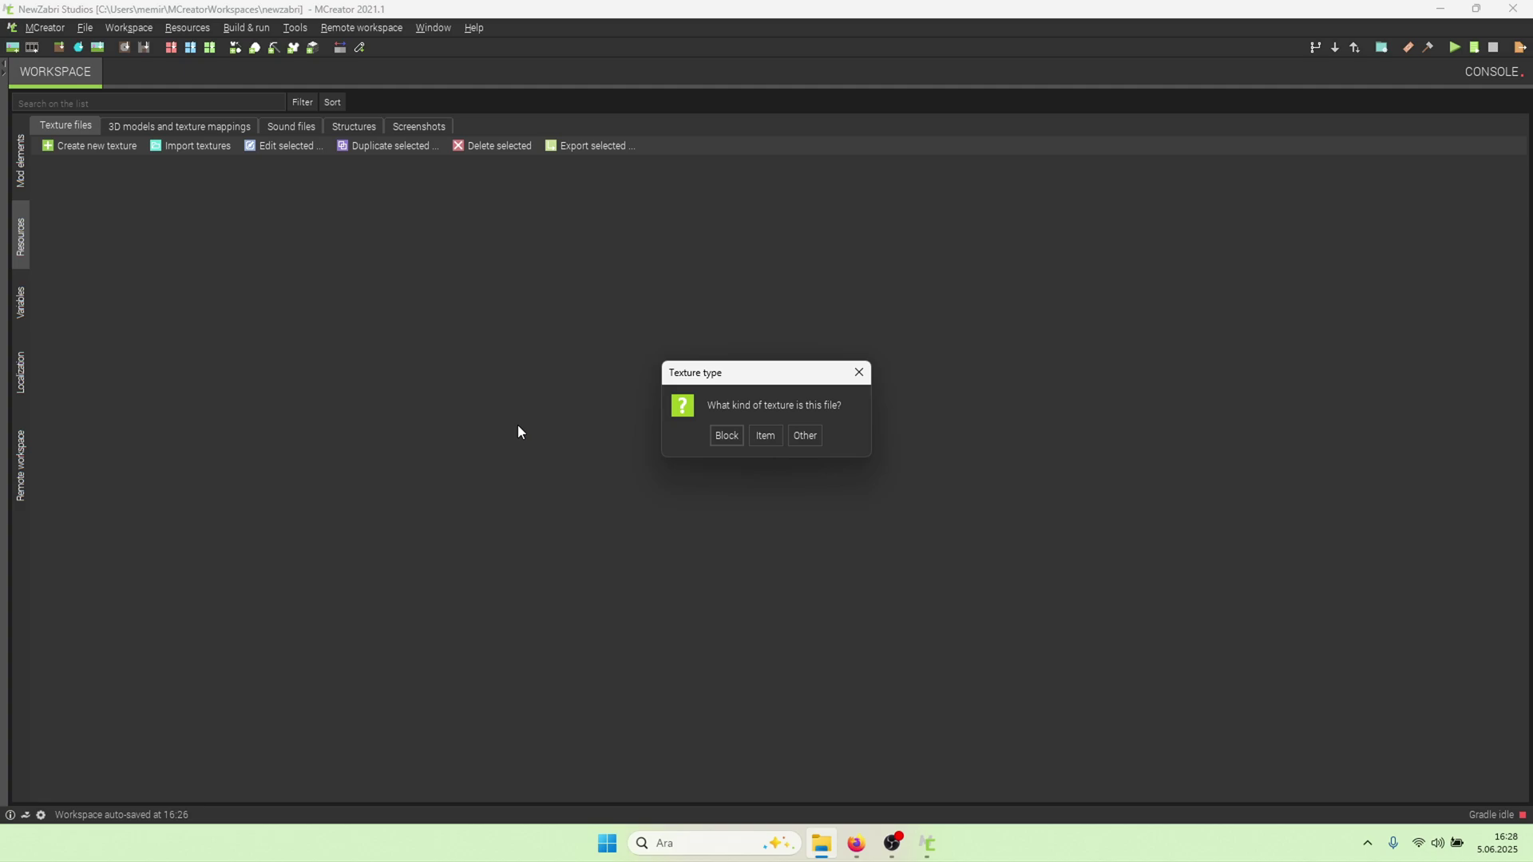
pyautogui.click(805, 436)
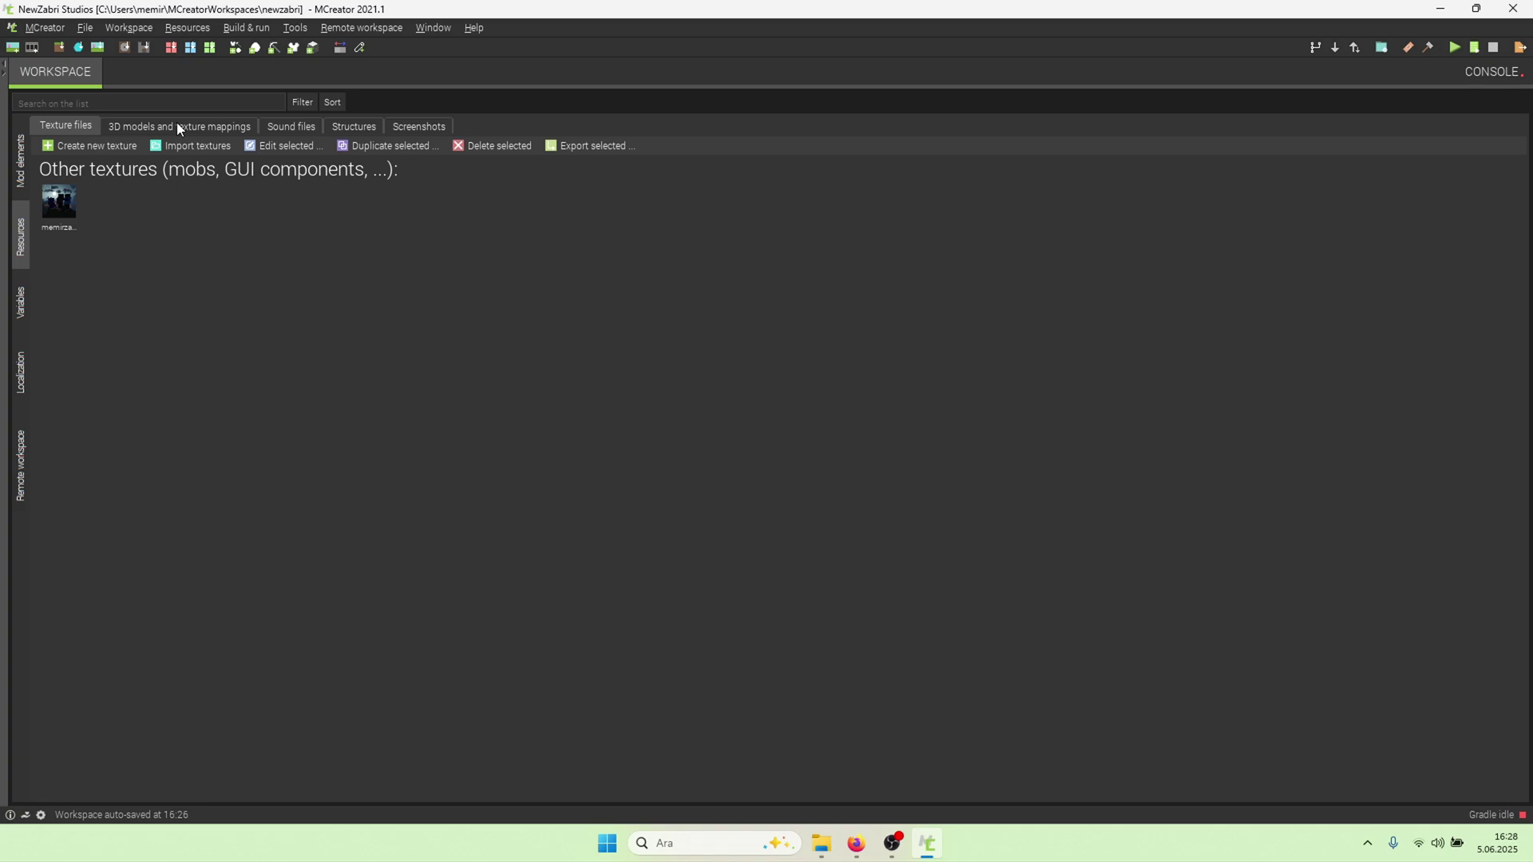
pyautogui.click(59, 204)
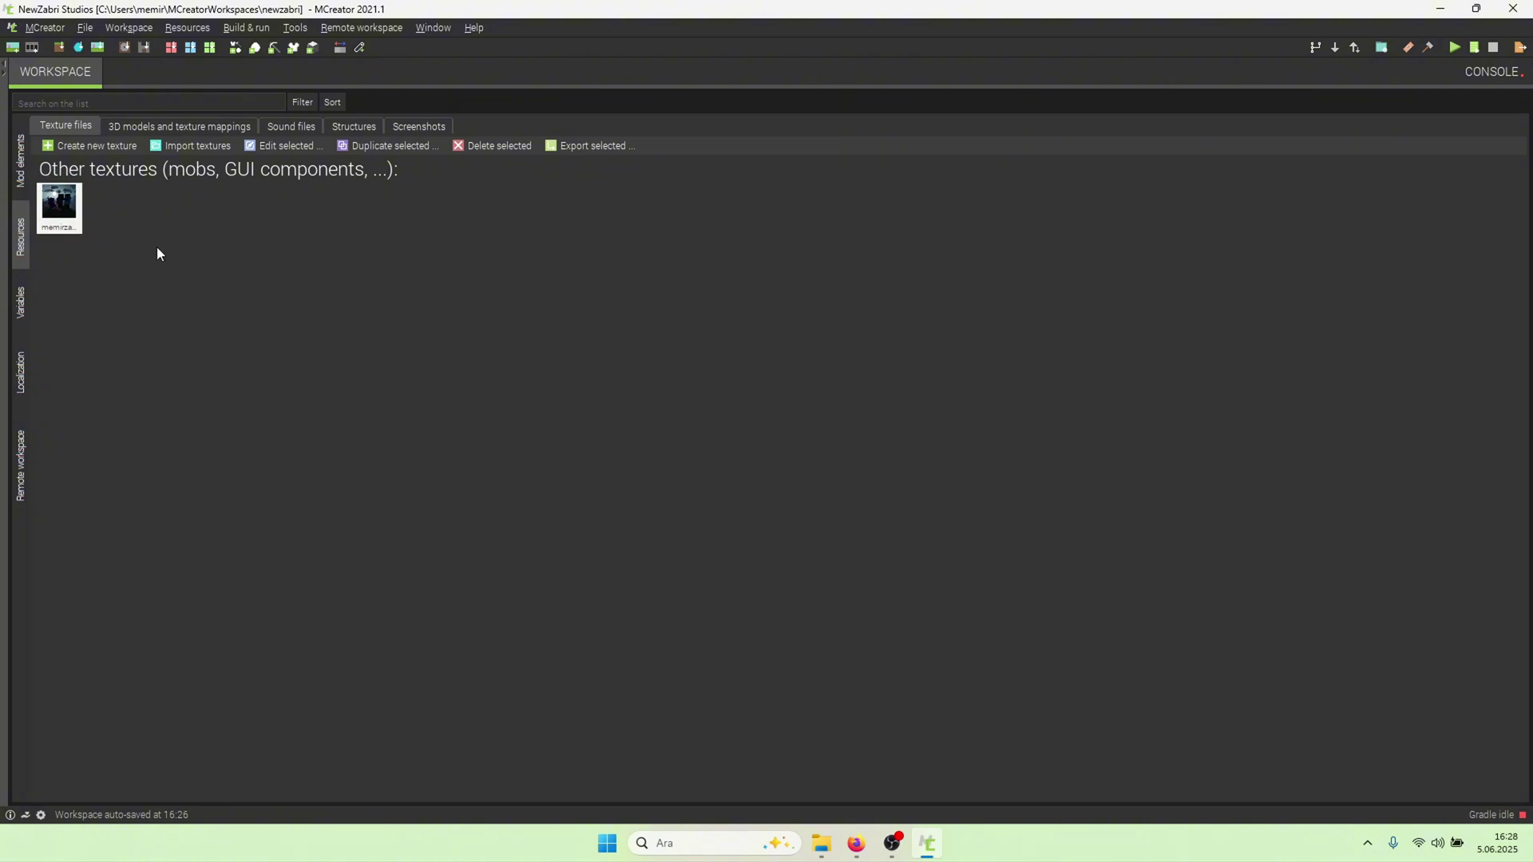
# In the workspace settings, set the mod version to 0.0.1 and the description to "Bu Mod, BoraLo'nun videolarında yaptığı hareketleri ekleyebilir. (!)"
pyautogui.click(108, 26)
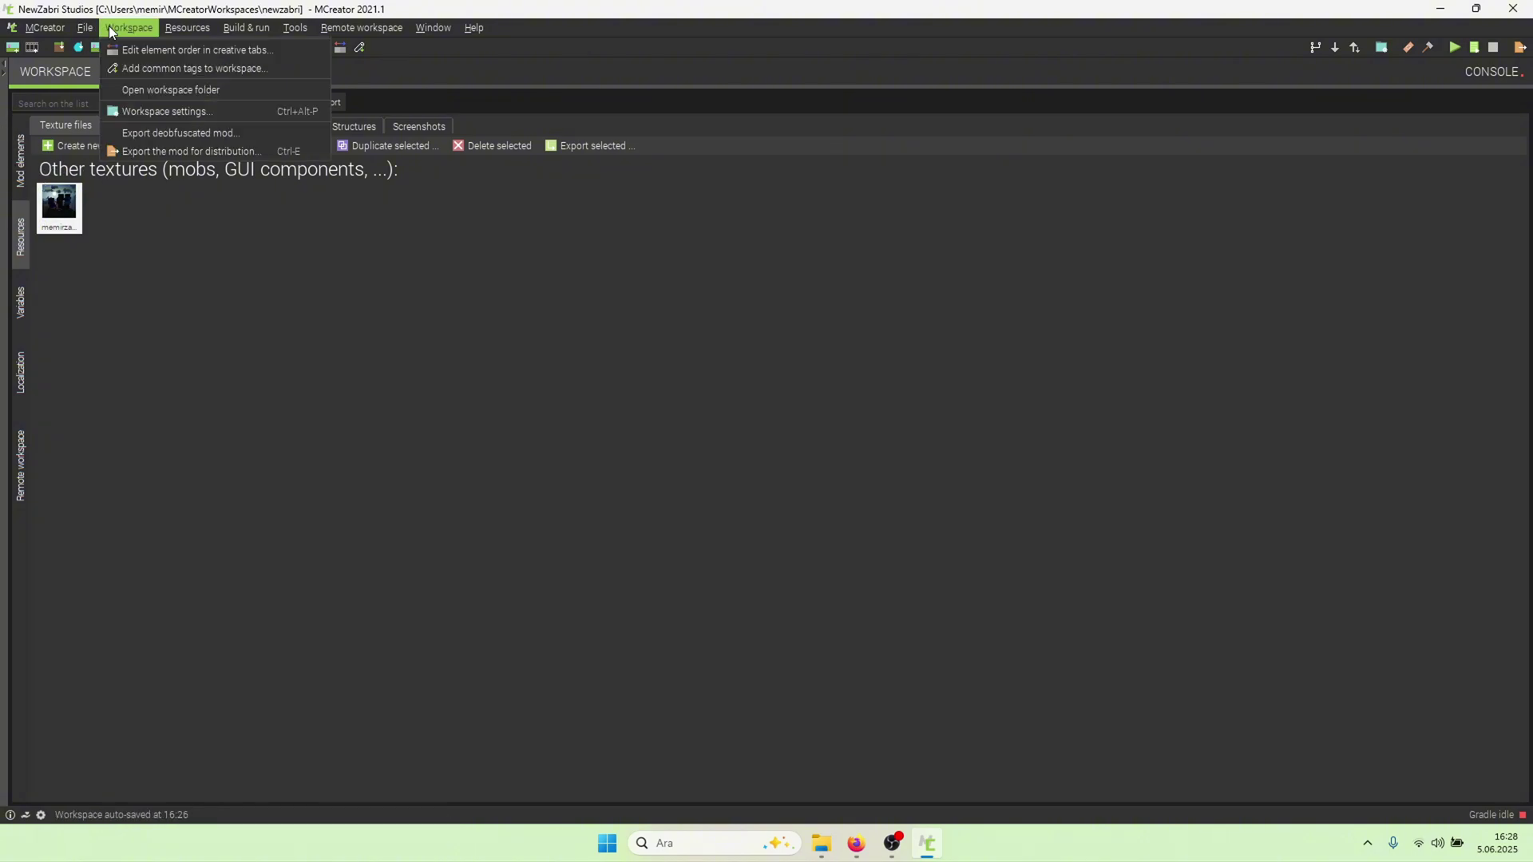
pyautogui.click(136, 118)
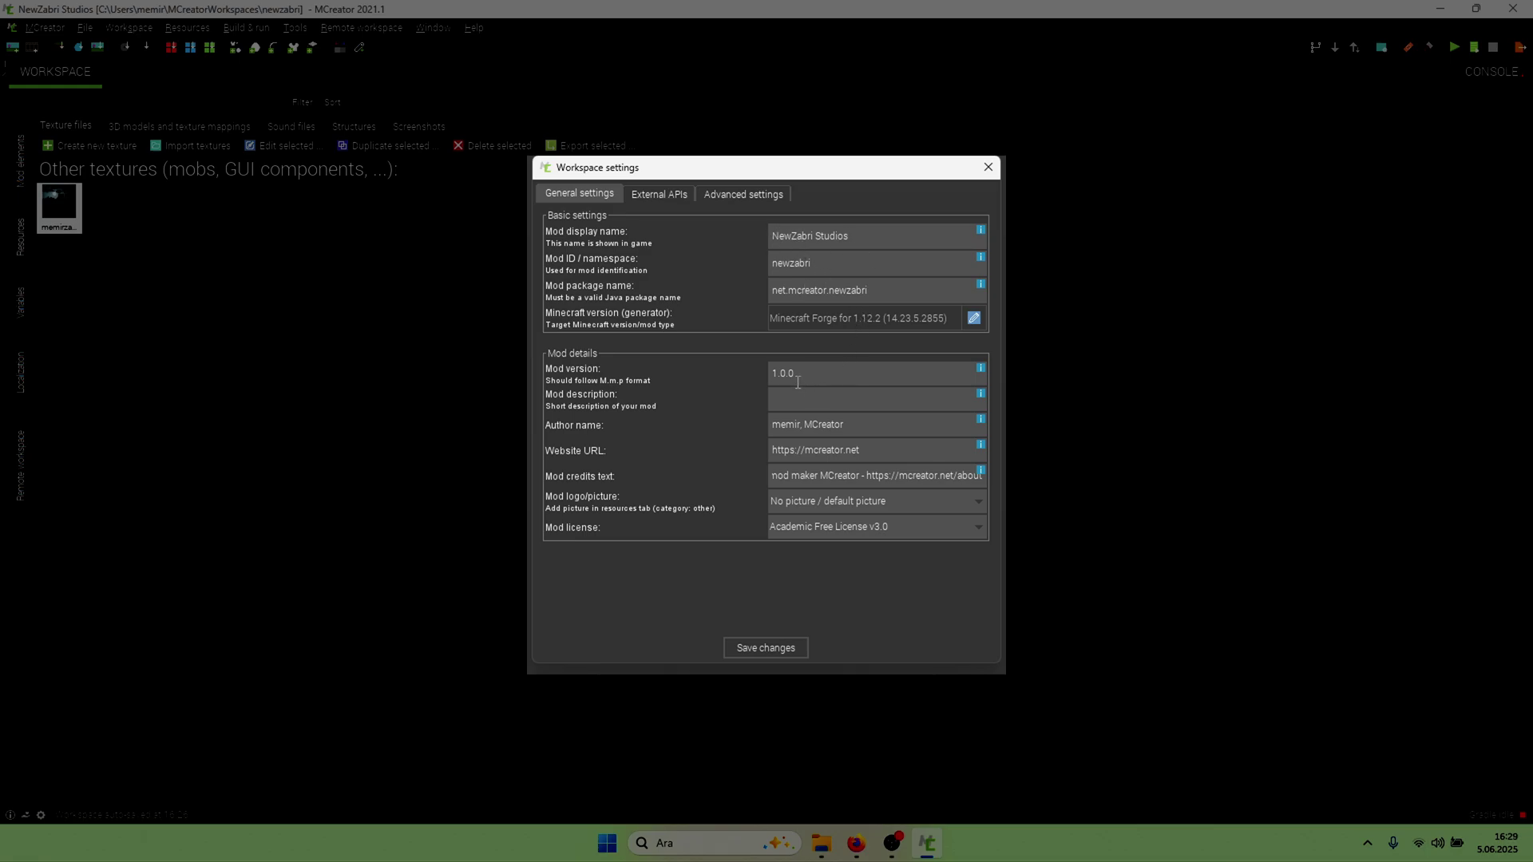
pyautogui.moveTo(789, 369); pyautogui.dragTo(653, 360)
pyautogui.write('0.0.1')
pyautogui.write("'nun videolarında yaptığı hareketleri ekleyebilir. (")
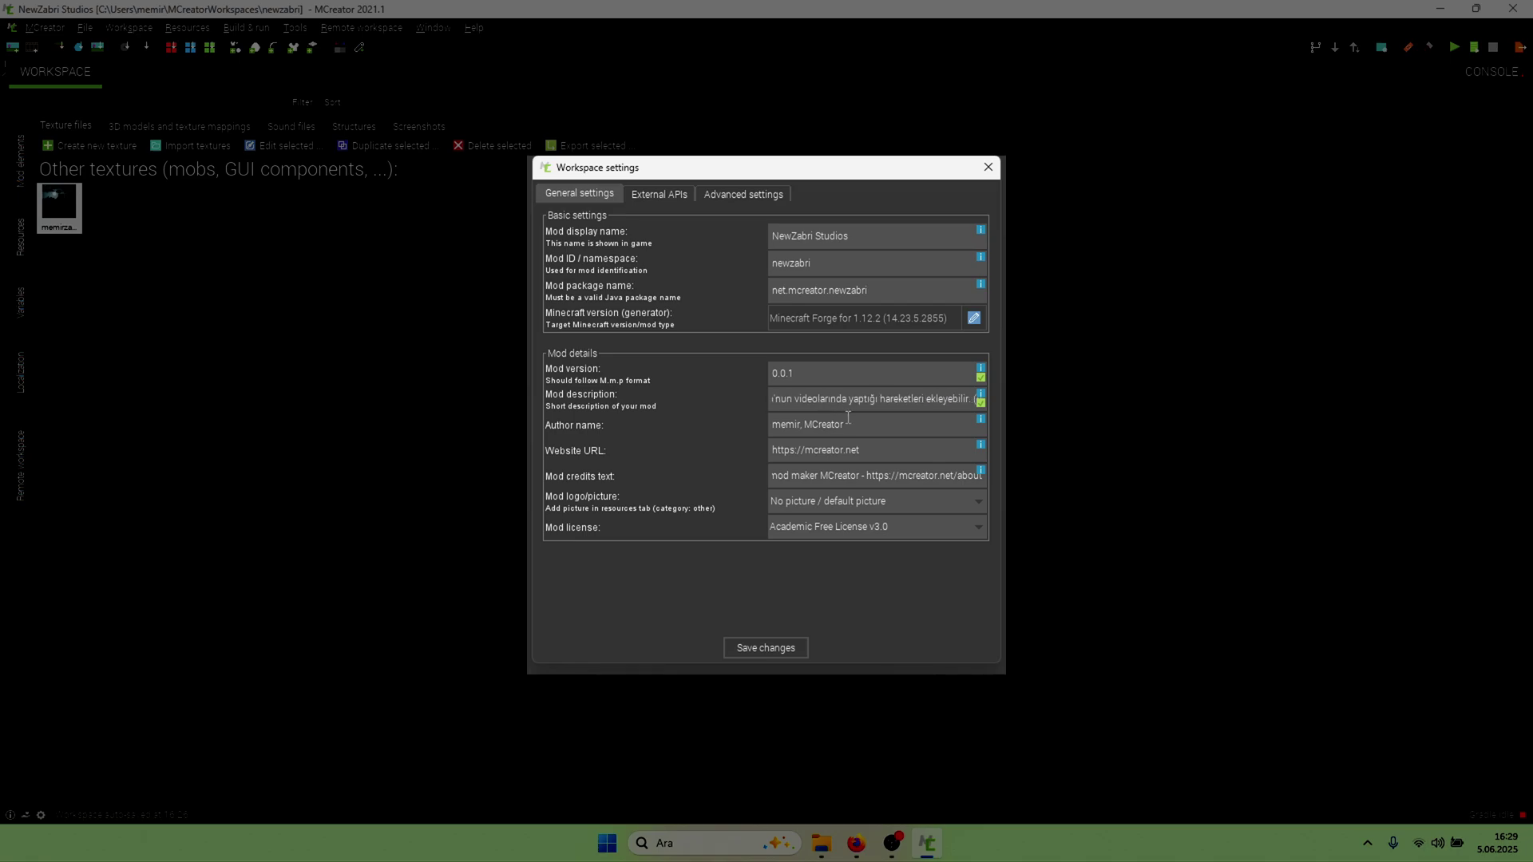
# Replace the author name with the creator's channel name and the website URL with the address of their YouTube channel
pyautogui.moveTo(863, 425); pyautogui.dragTo(693, 420)
pyautogui.write('MemirZabri')
pyautogui.moveTo(848, 454); pyautogui.dragTo(536, 446)
pyautogui.write('https://www.youtube.com/@MemirZabri')
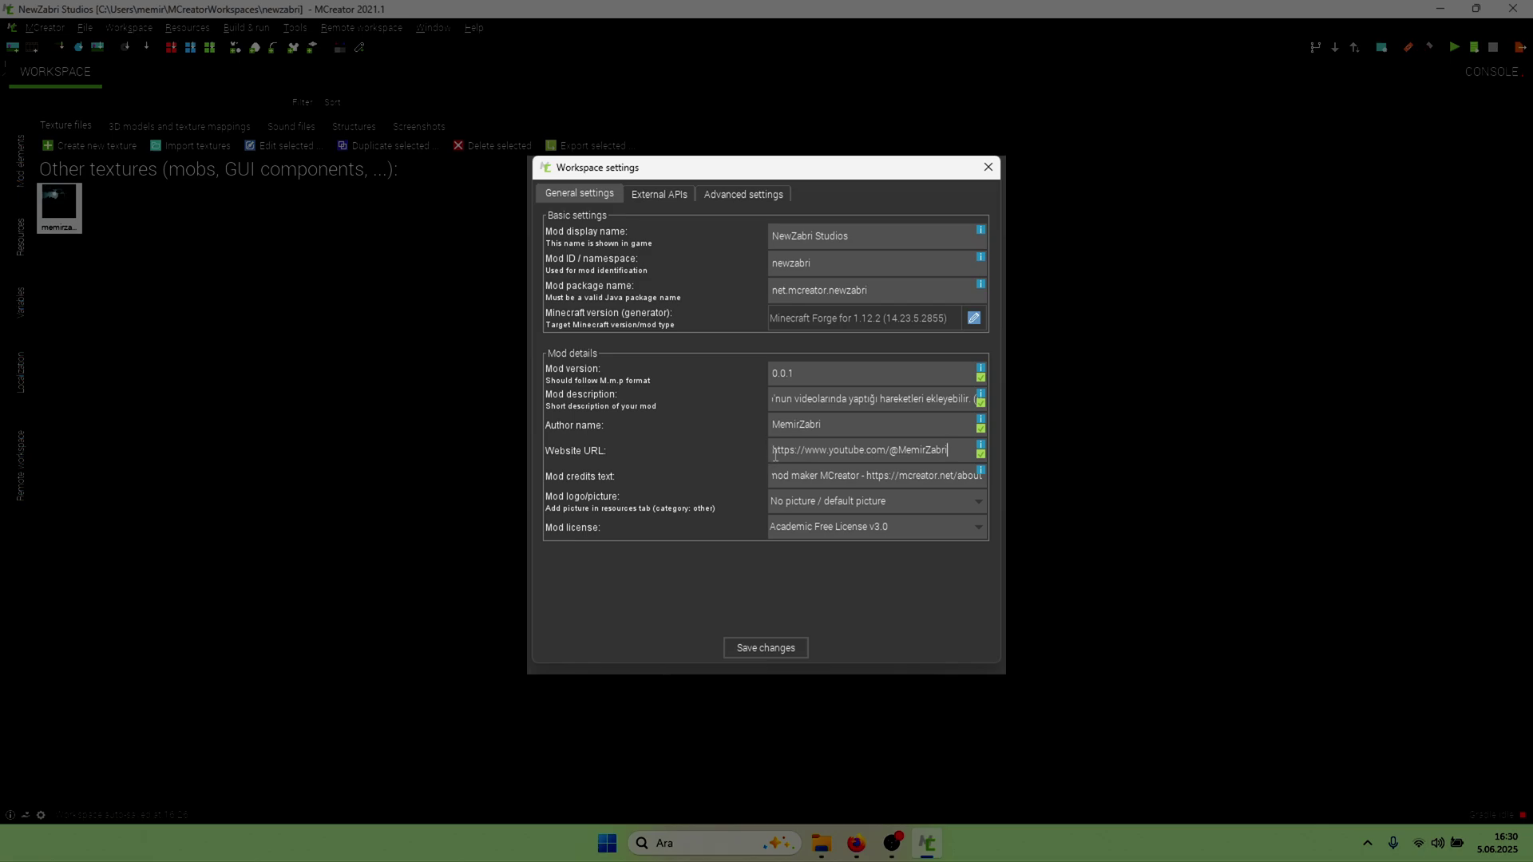
pyautogui.hotkey('ctrl', 'a')
pyautogui.click(896, 460)
pyautogui.moveTo(773, 425); pyautogui.dragTo(852, 423)
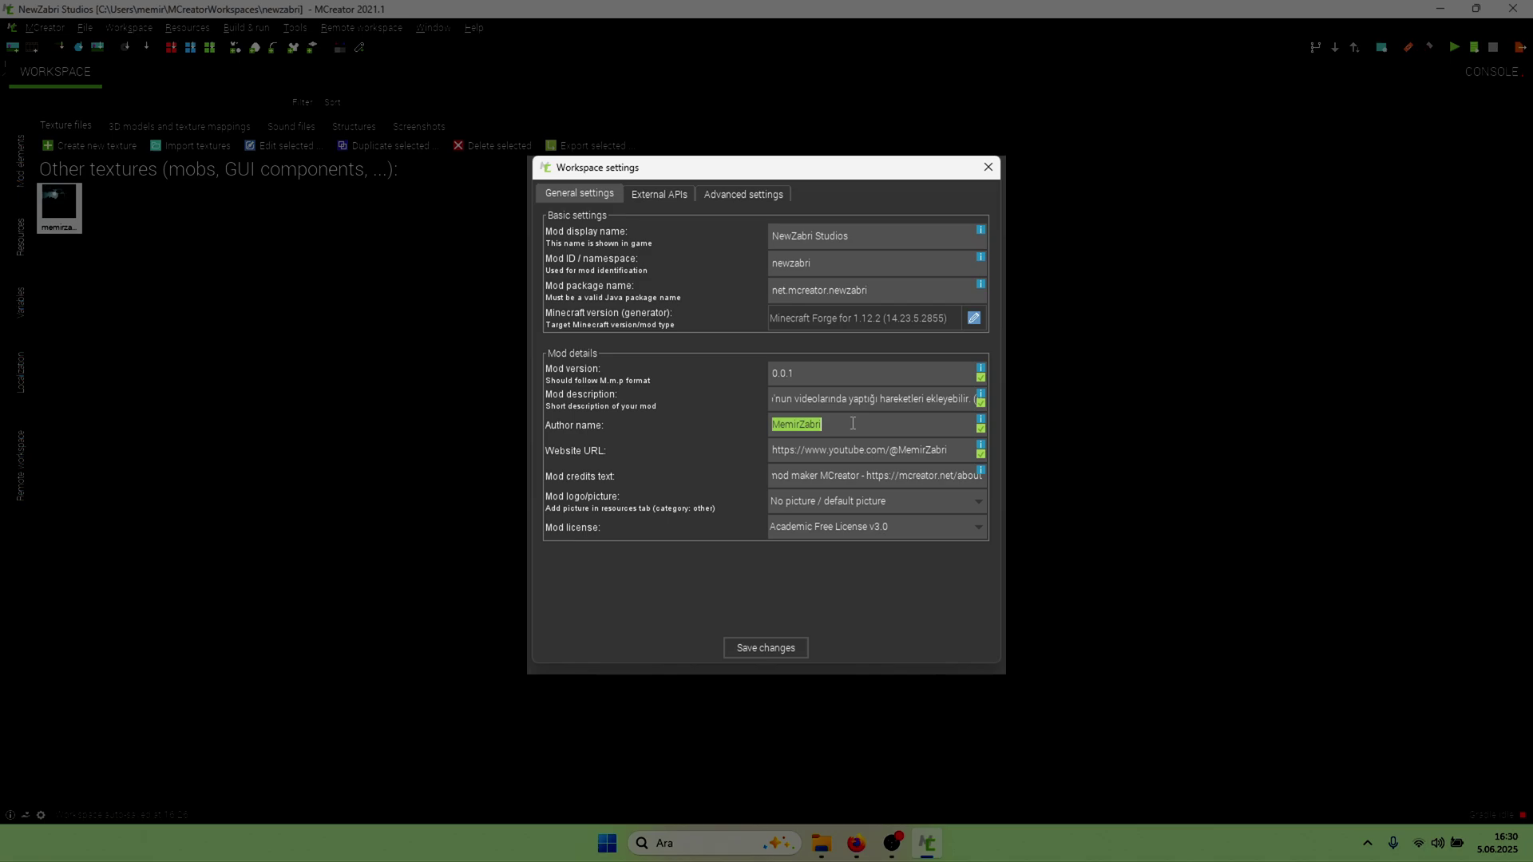
pyautogui.click(773, 450)
pyautogui.keyDown('shift'); pyautogui.click(953, 450); pyautogui.keyUp('shift')
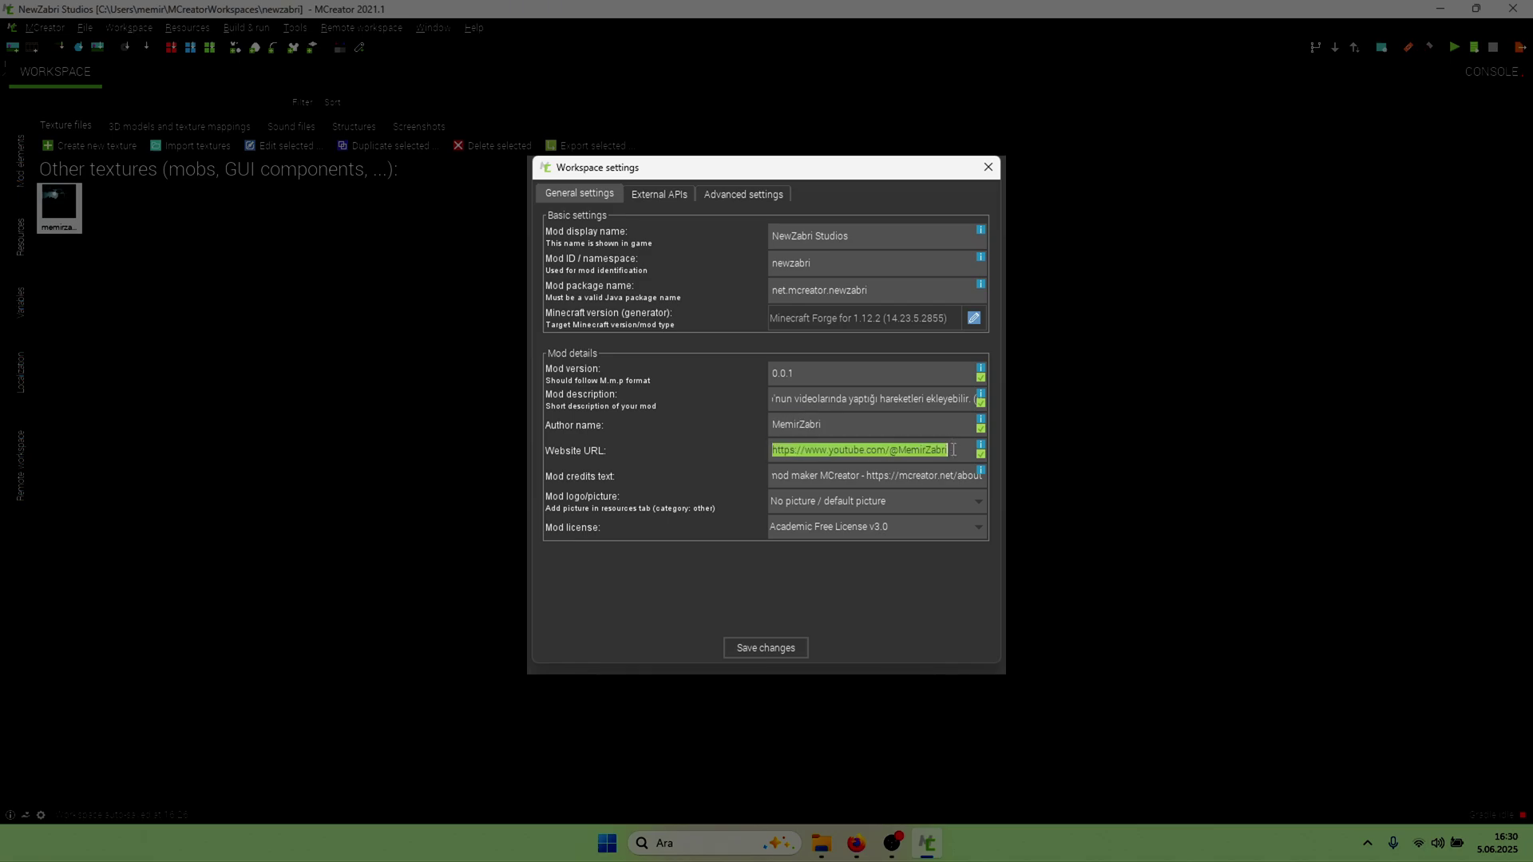
# Clear the default mod credits text in the workspace settings
pyautogui.click(786, 475)
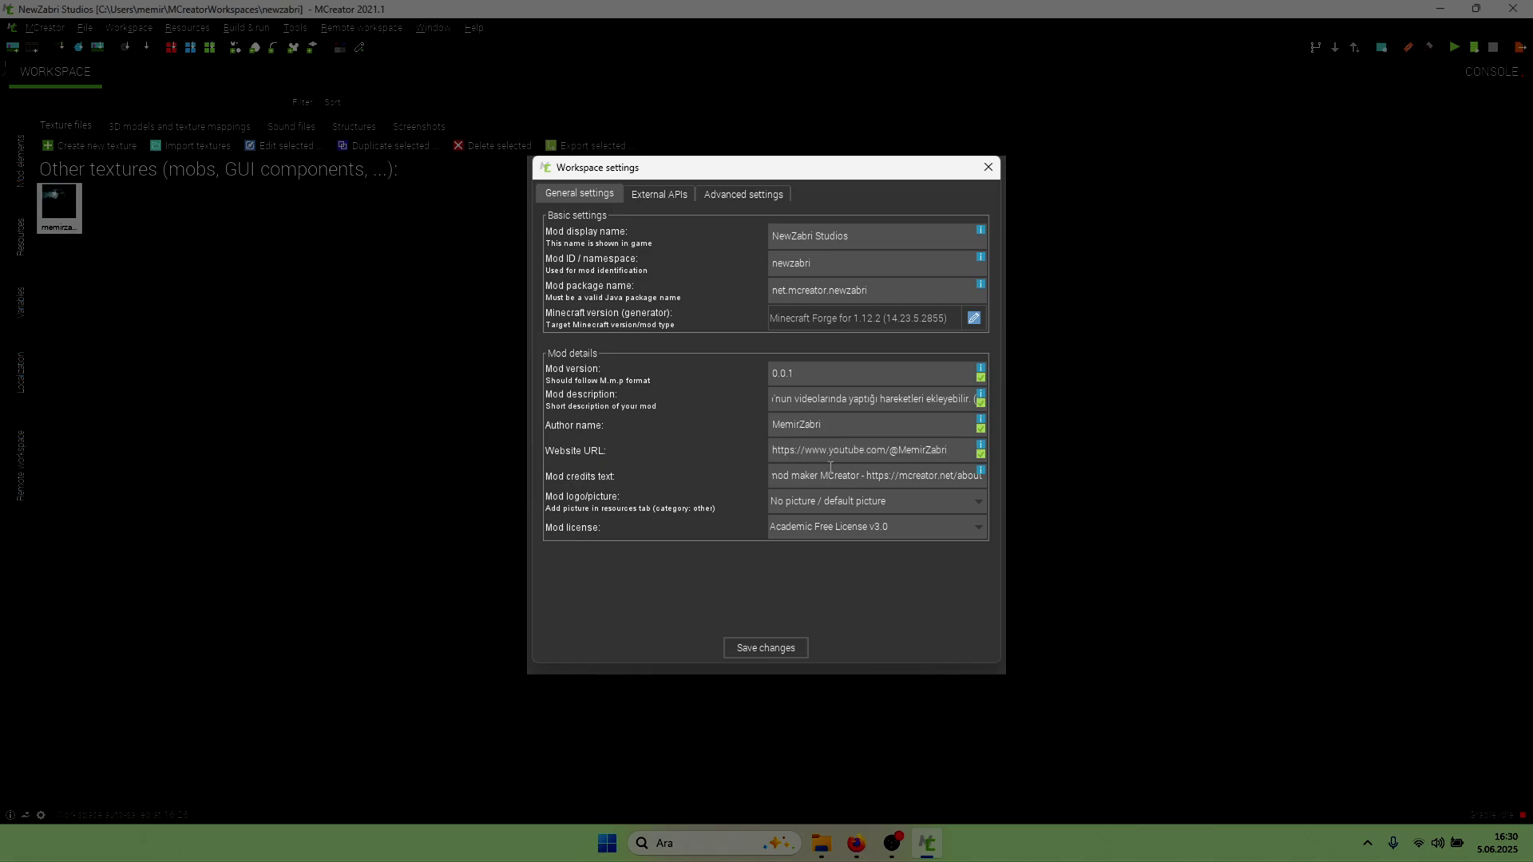
pyautogui.hotkey('ctrl', 'a')
pyautogui.press('BackSpace')
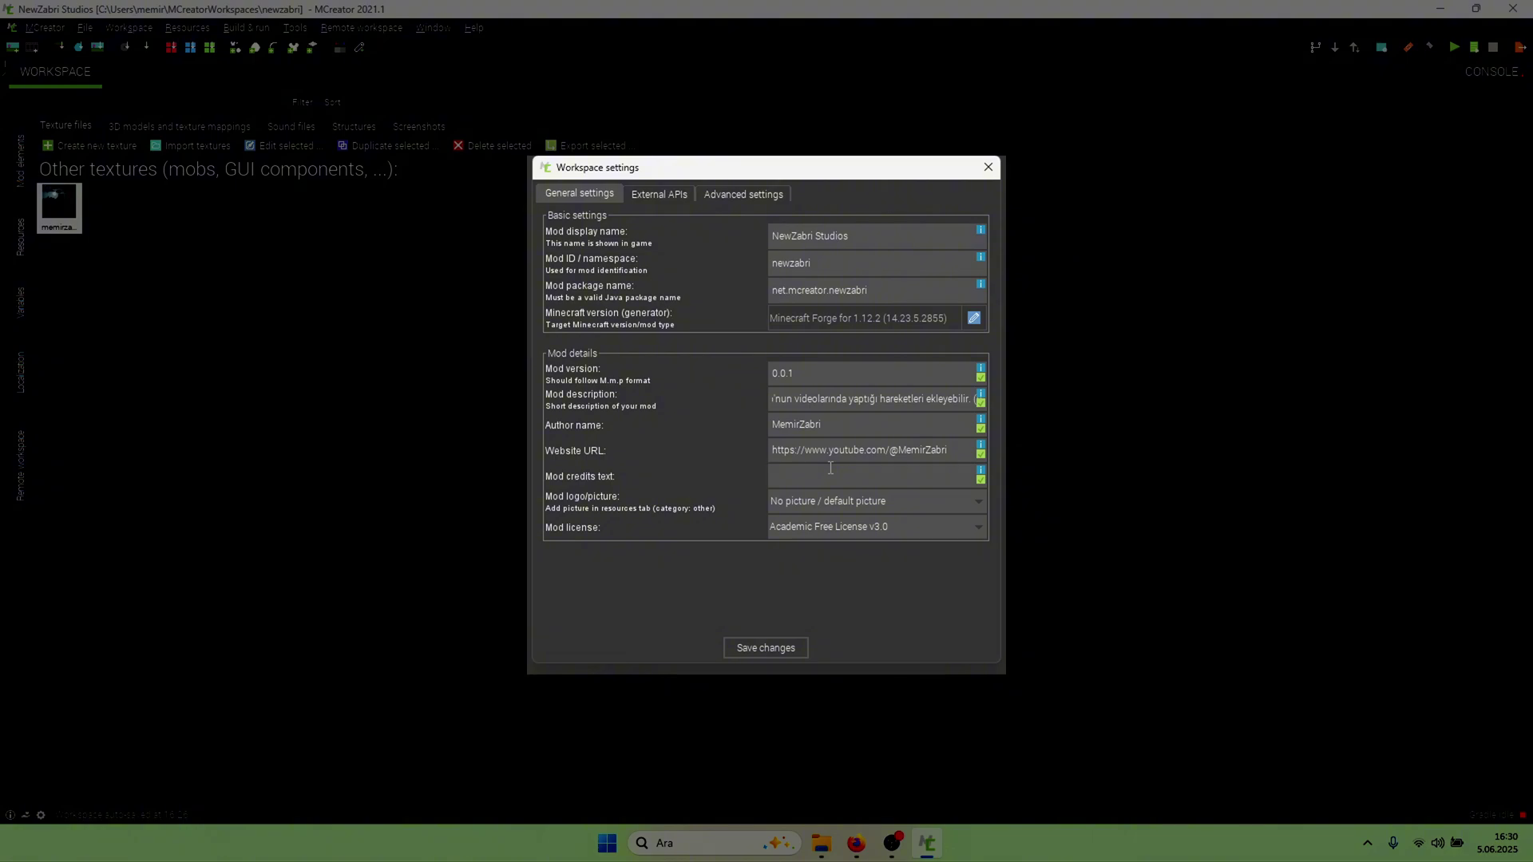
pyautogui.write('MemirZa')
pyautogui.write('bri - ')
pyautogui.write('New')
pyautogui.hotkey('ctrl', 'a')
pyautogui.press('BackSpace')
pyautogui.write('MemirZabri')
pyautogui.hotkey('ctrl', 'a')
pyautogui.press('BackSpace')
# Choose the imported memirzabriabim texture as the mod logo
pyautogui.click(856, 506)
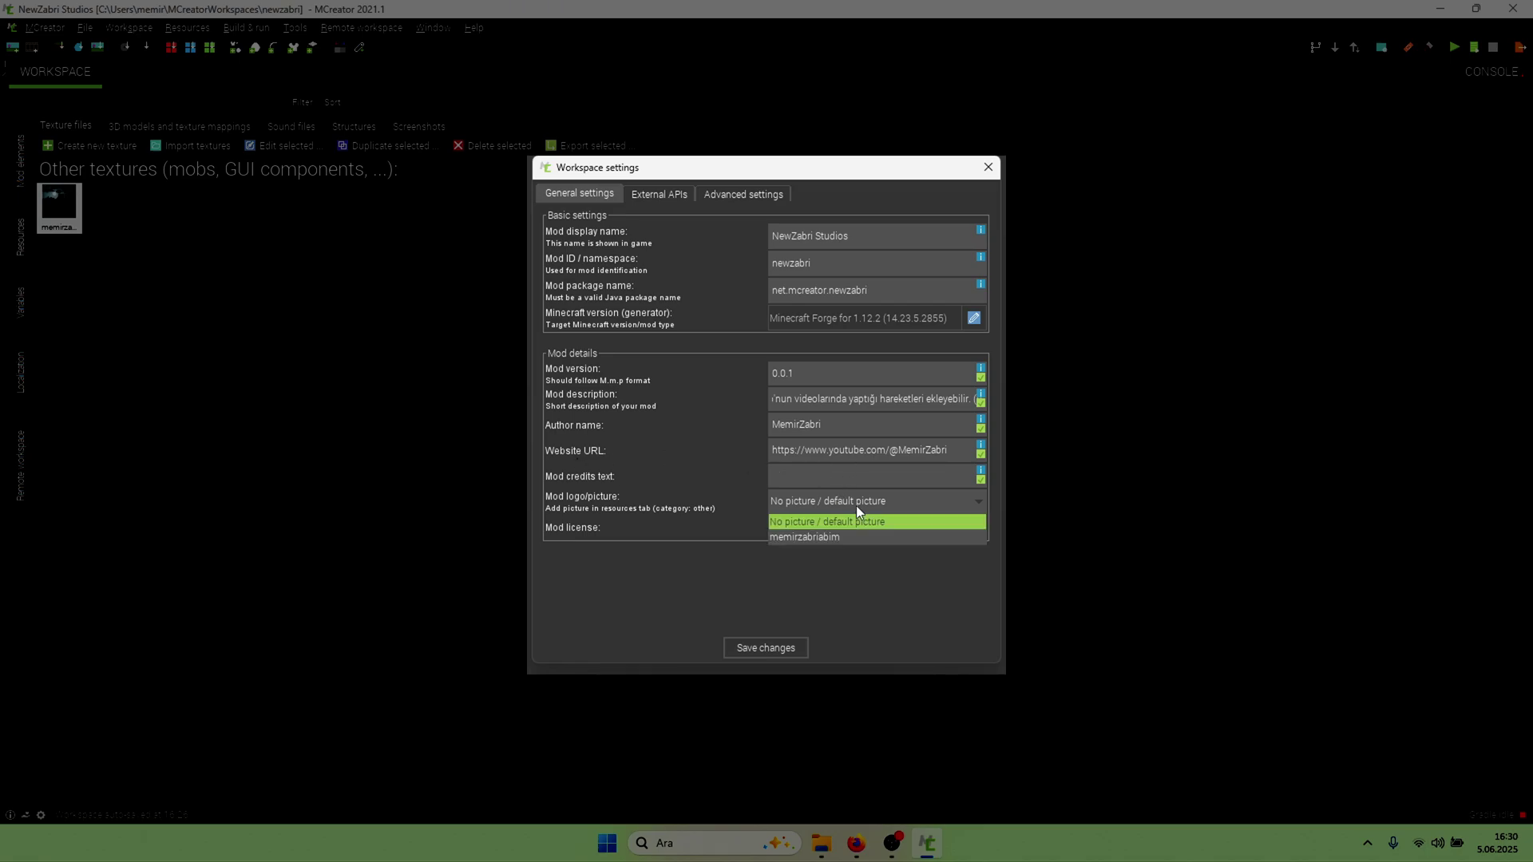
pyautogui.click(856, 507)
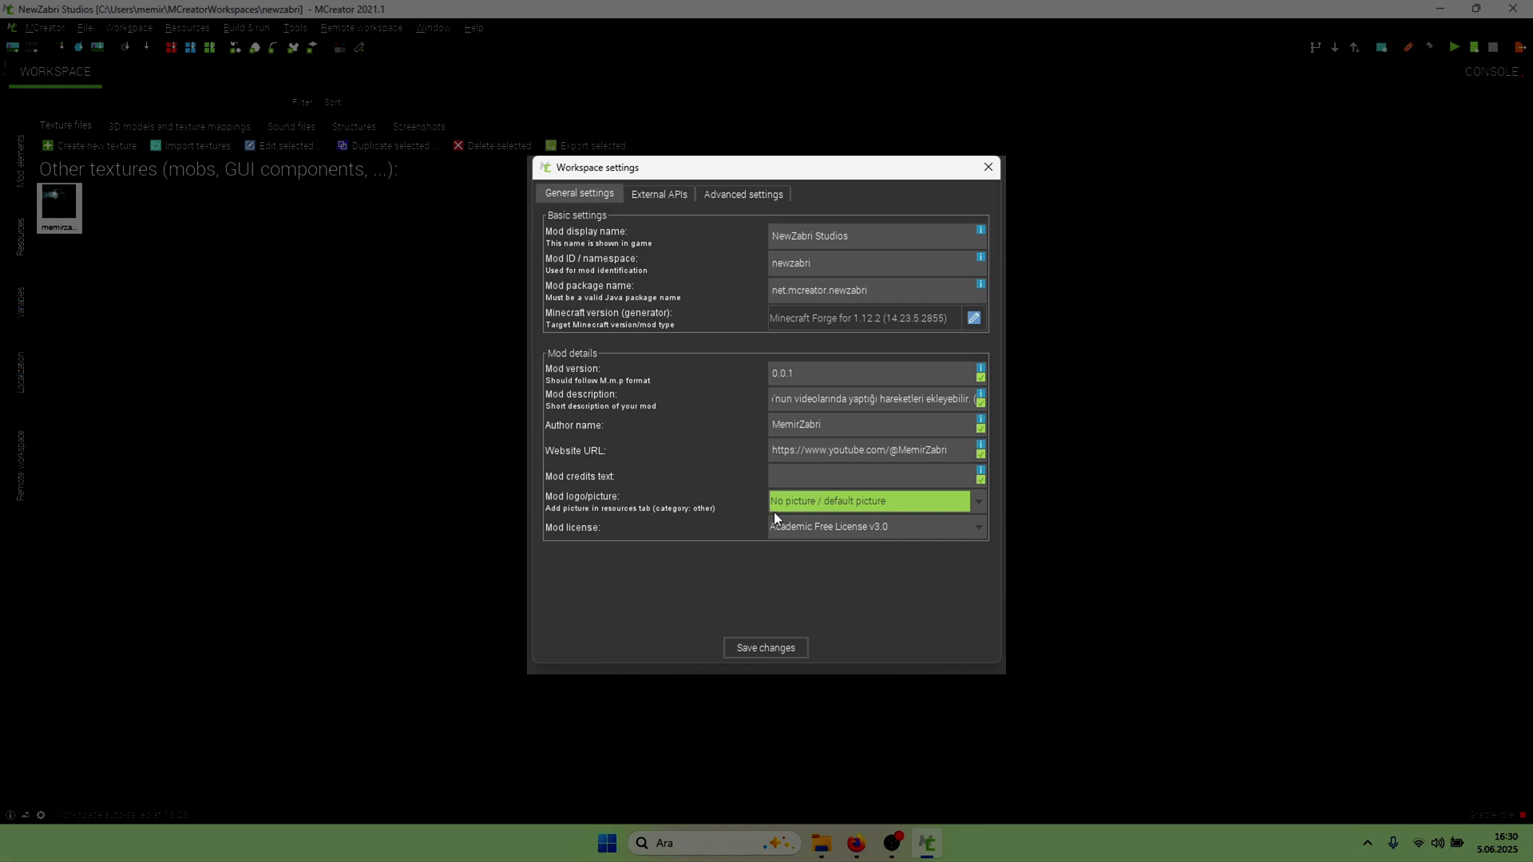
pyautogui.click(815, 506)
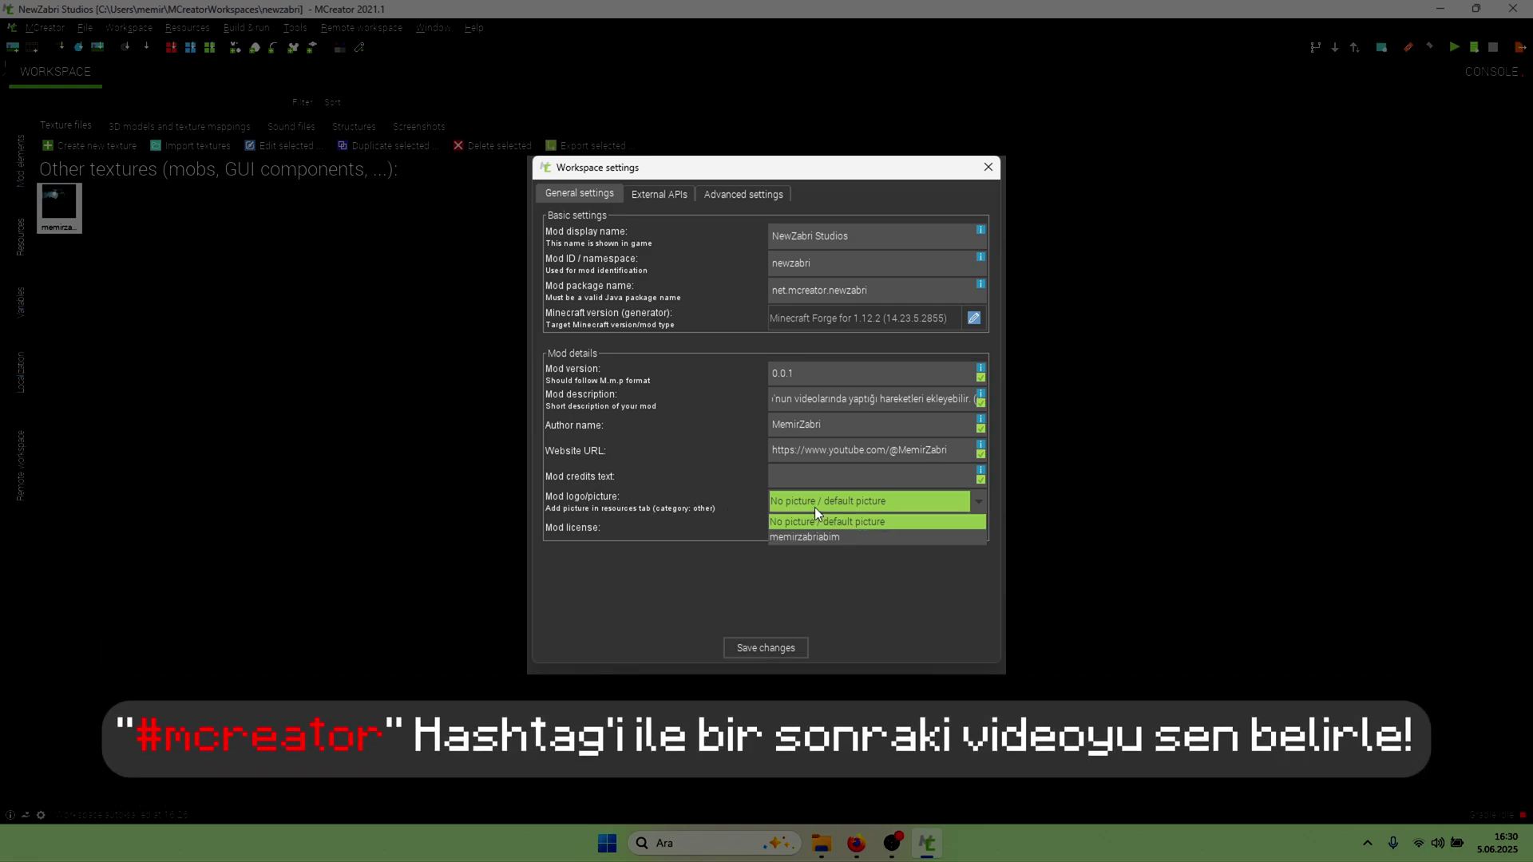
pyautogui.click(825, 539)
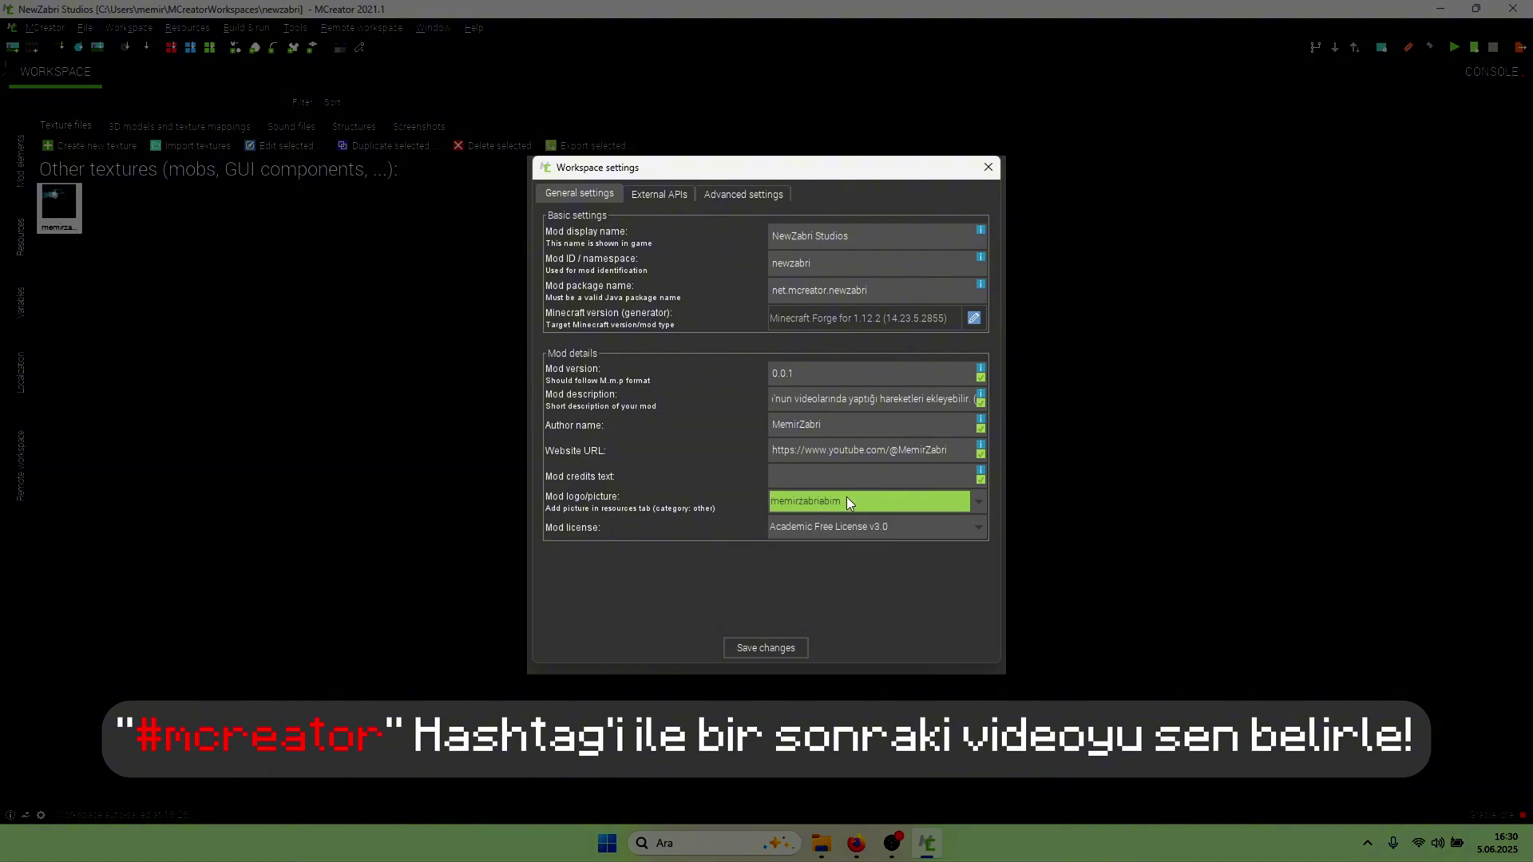
# Mark the mod as a server-side mod in the advanced settings and save the workspace settings
pyautogui.click(653, 194)
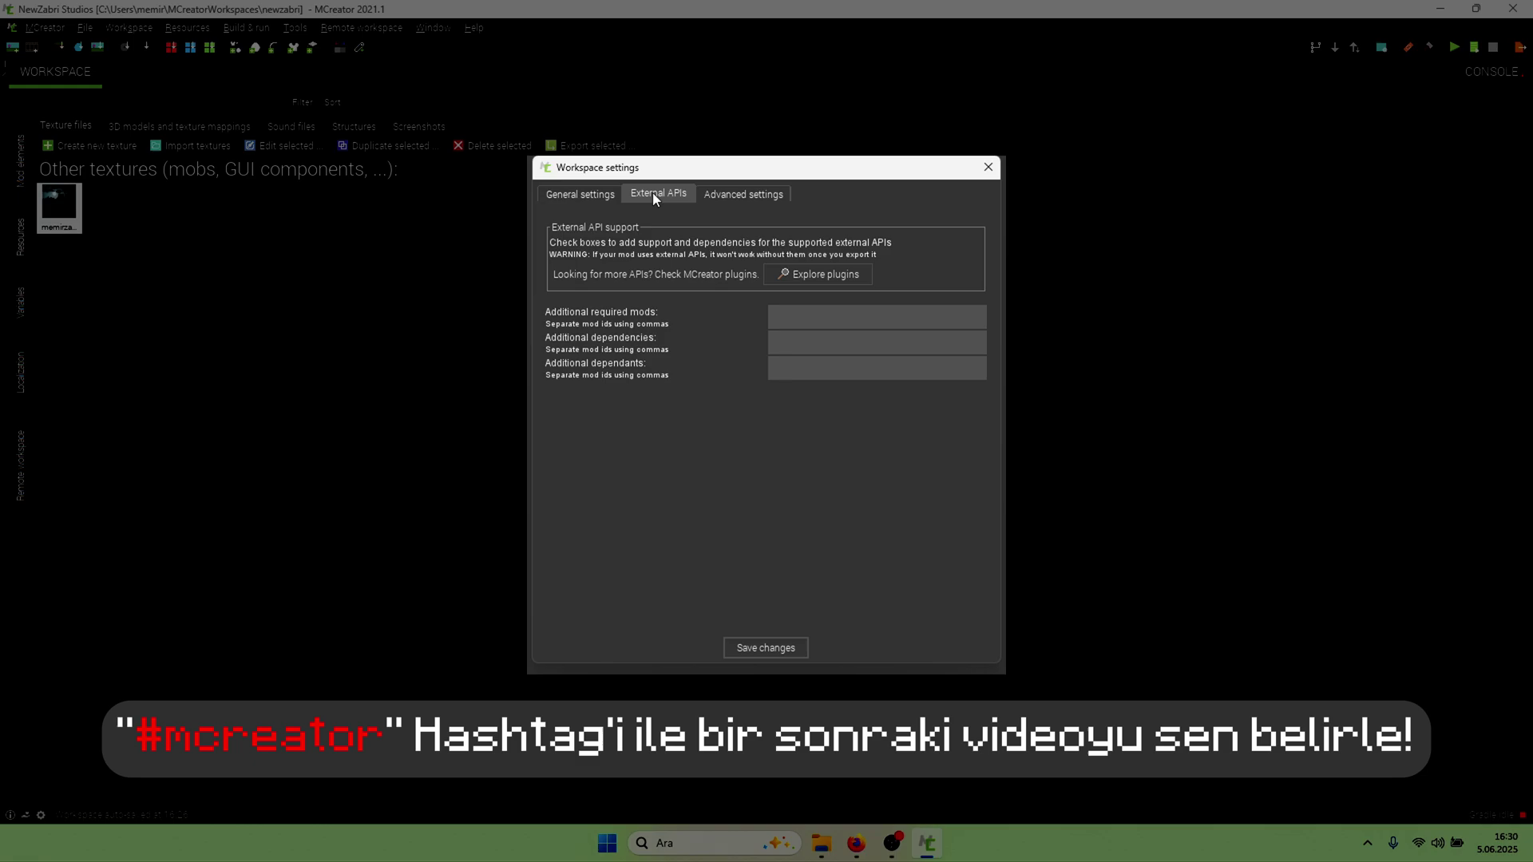
pyautogui.click(714, 196)
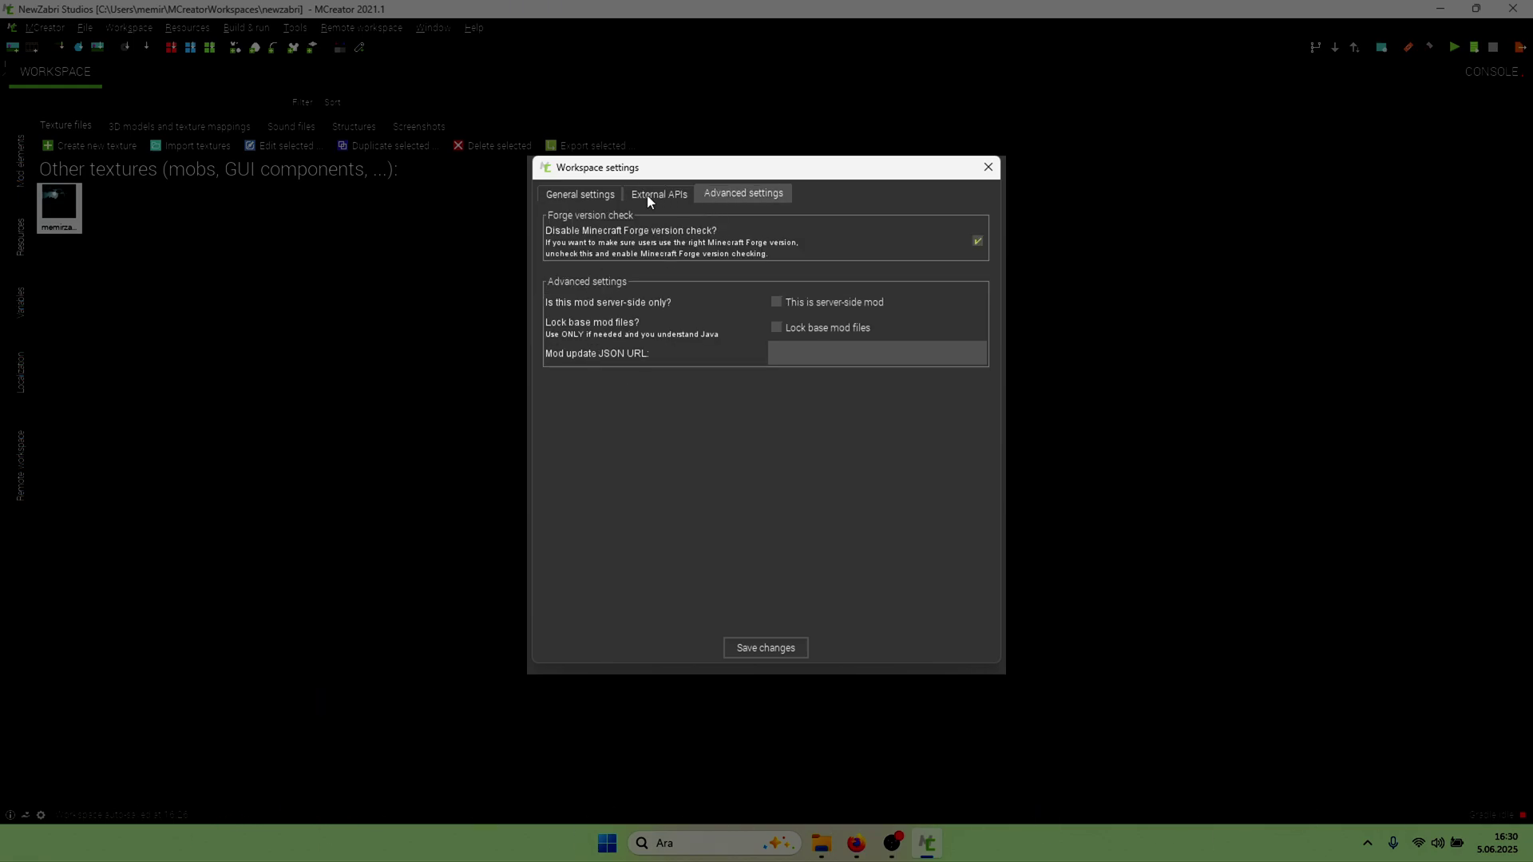
pyautogui.click(591, 193)
pyautogui.click(702, 193)
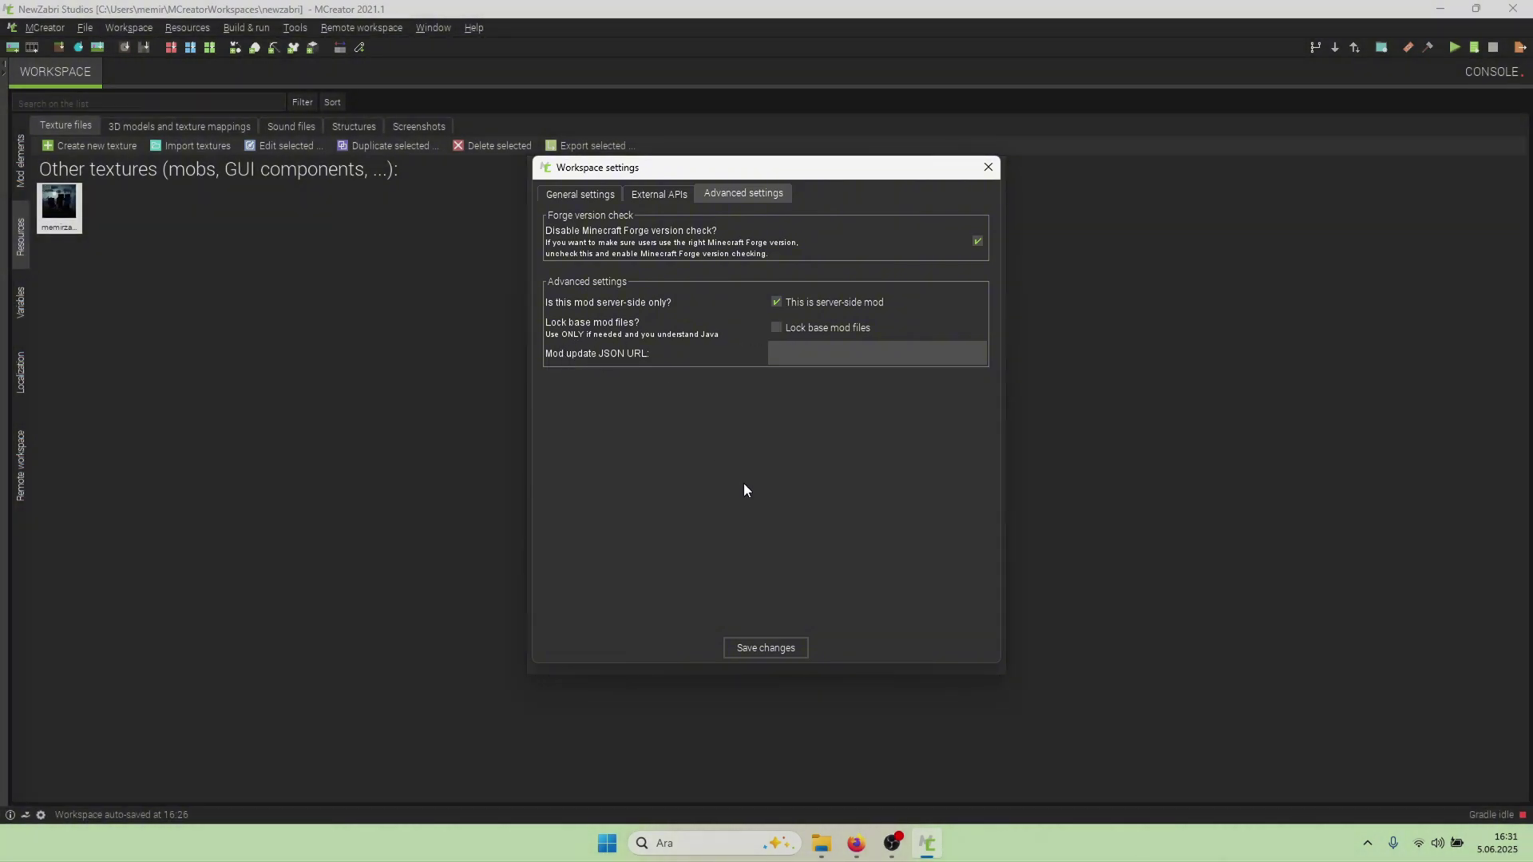
pyautogui.click(856, 844)
pyautogui.click(858, 847)
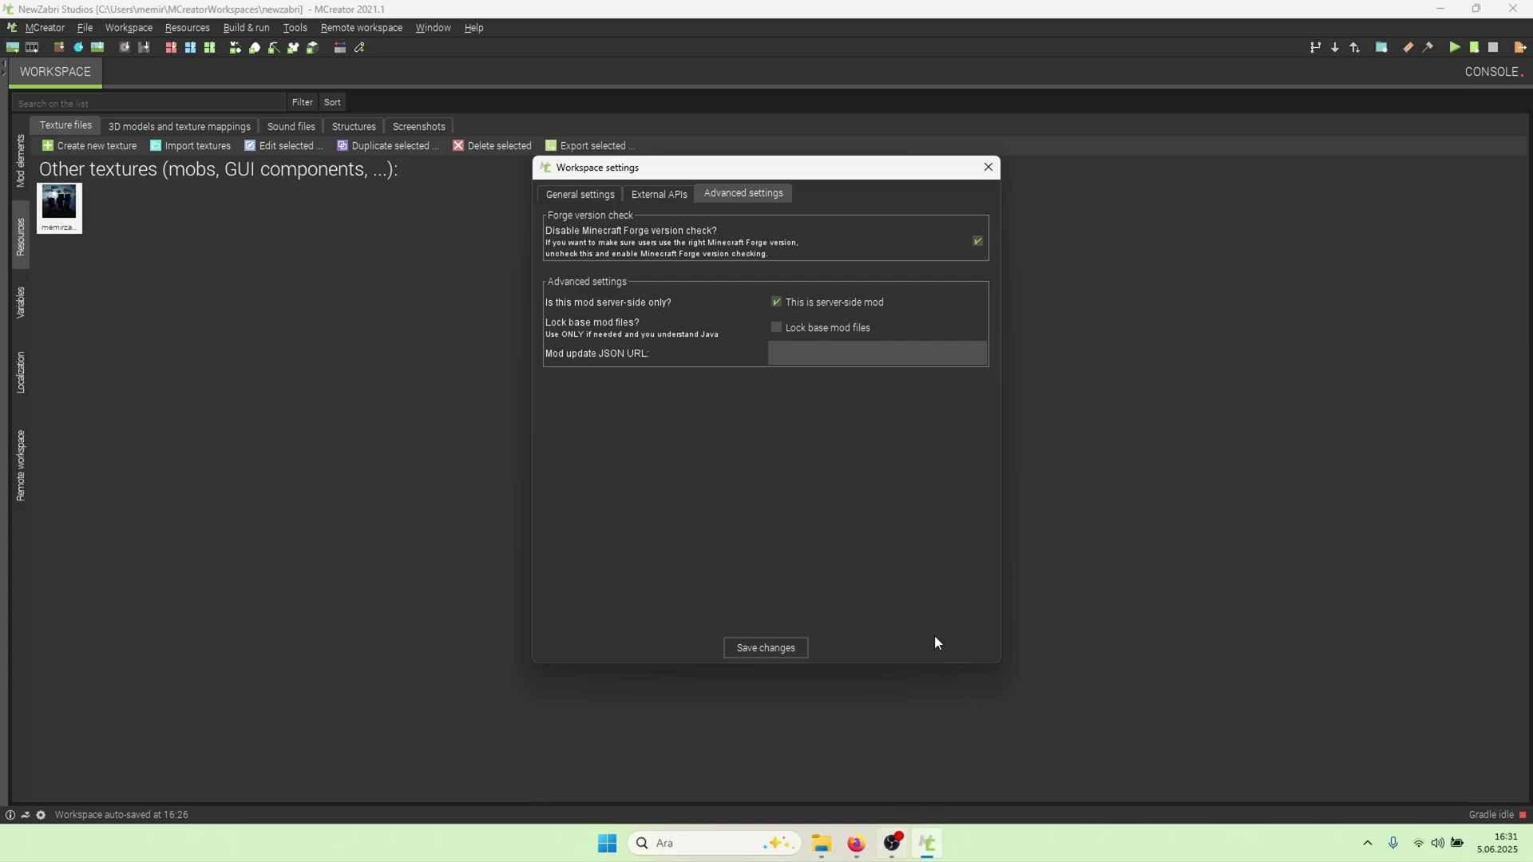
pyautogui.click(791, 353)
pyautogui.click(760, 655)
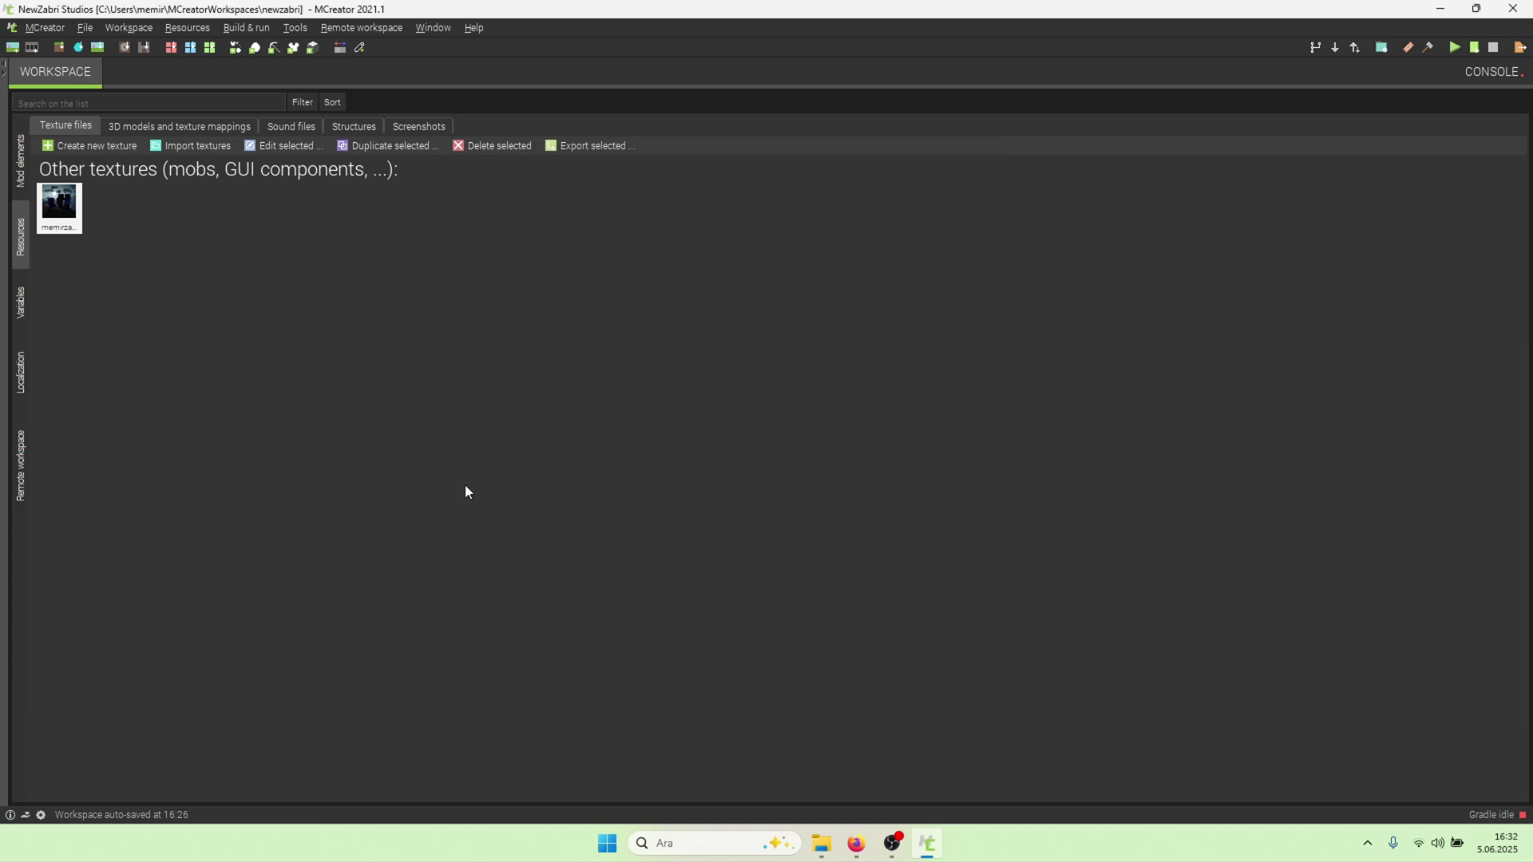
# Return to the mod elements, run the Minecraft client and maximise the game window
pyautogui.click(20, 171)
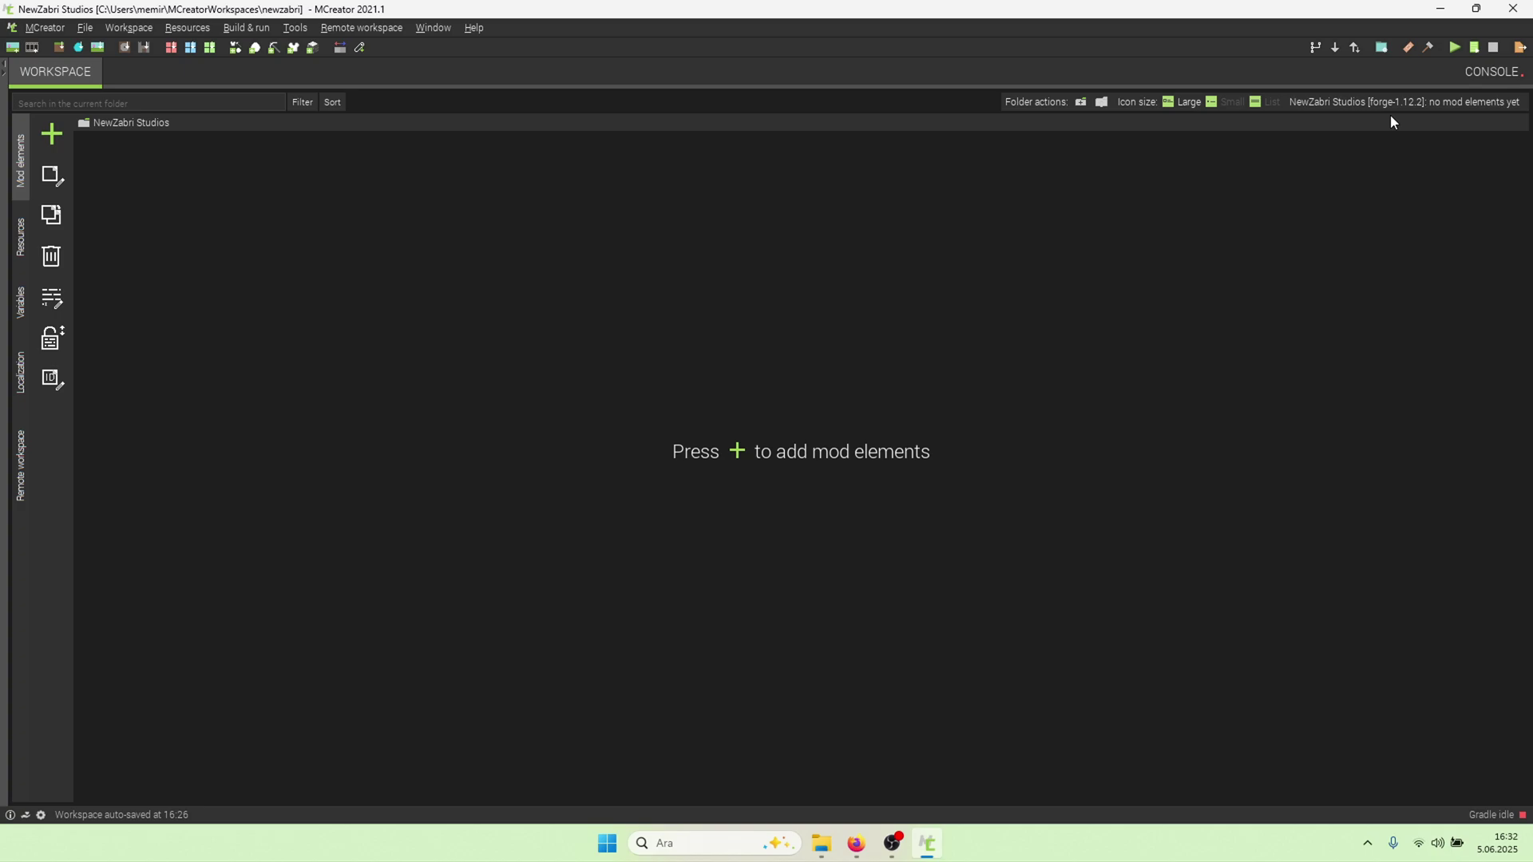
pyautogui.click(1453, 48)
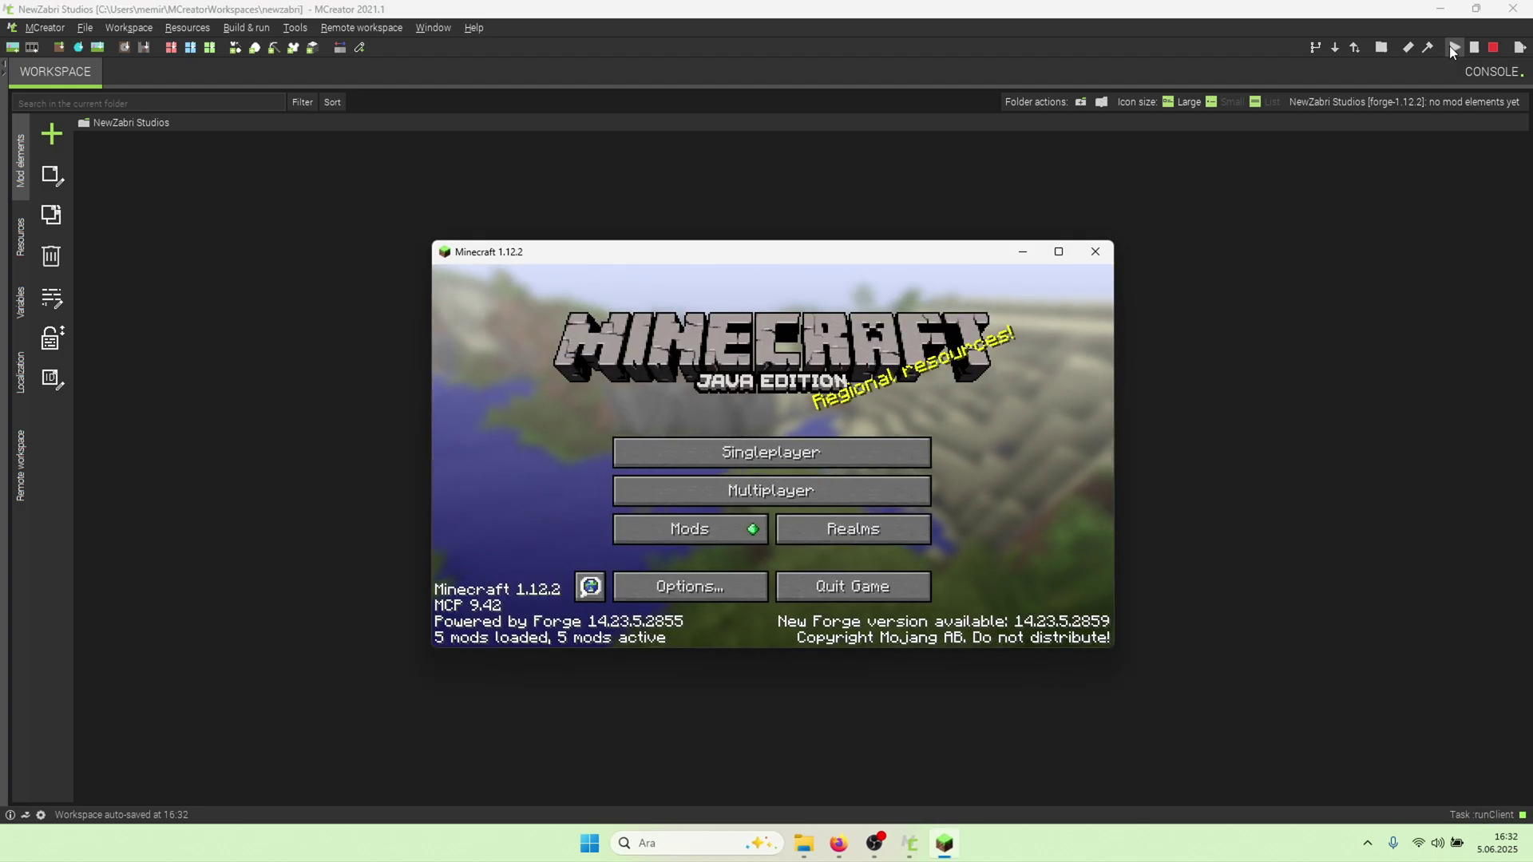
pyautogui.click(1058, 252)
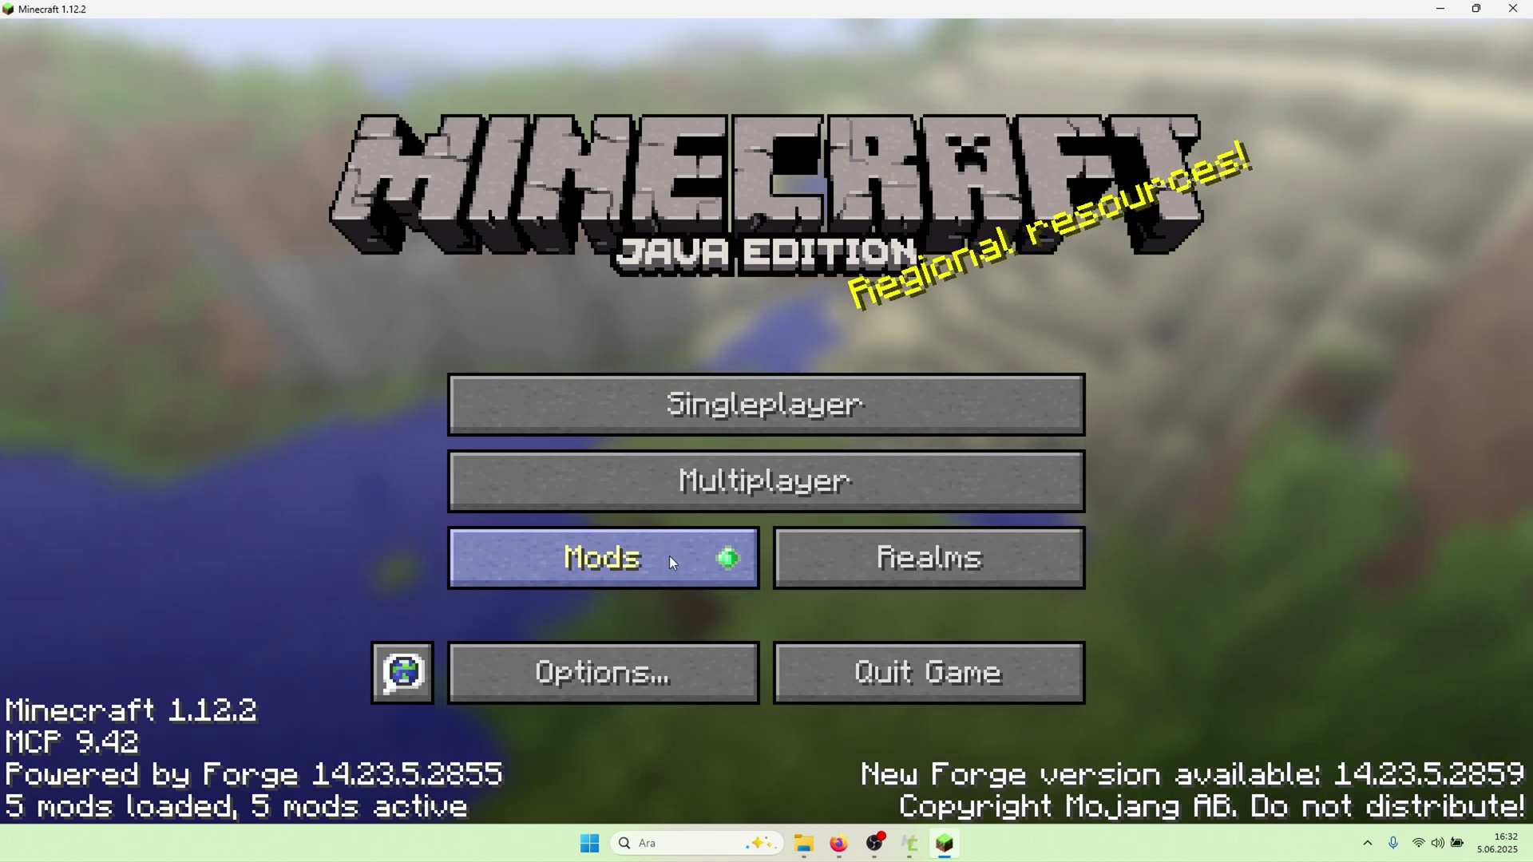
# Examine the logo, version, credits and author of the NewZabri Studios entry in the mod list
pyautogui.click(669, 556)
pyautogui.scroll(-2, 328, 444)
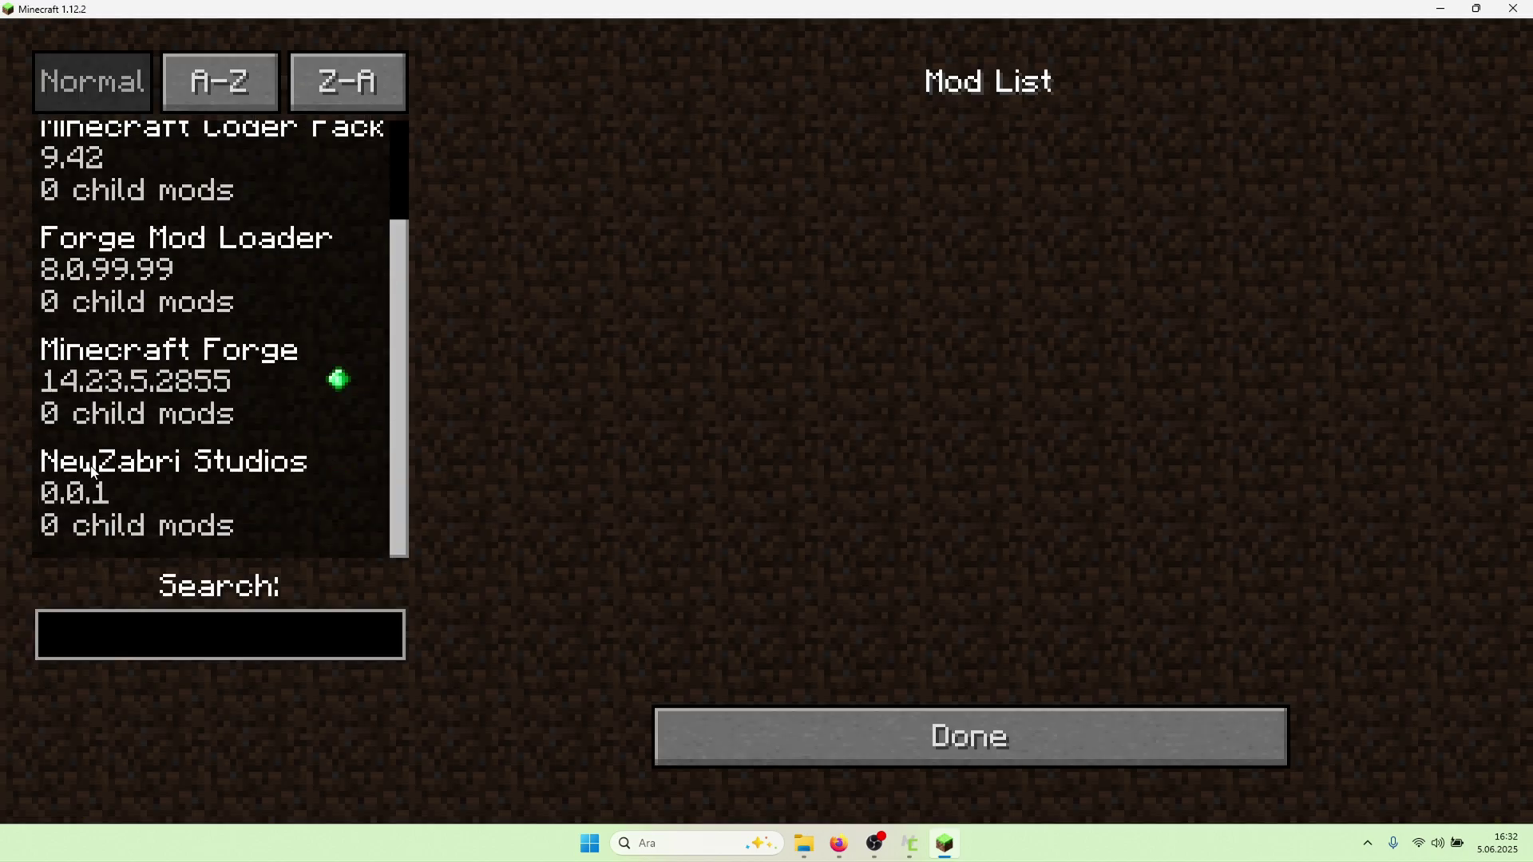
pyautogui.click(164, 471)
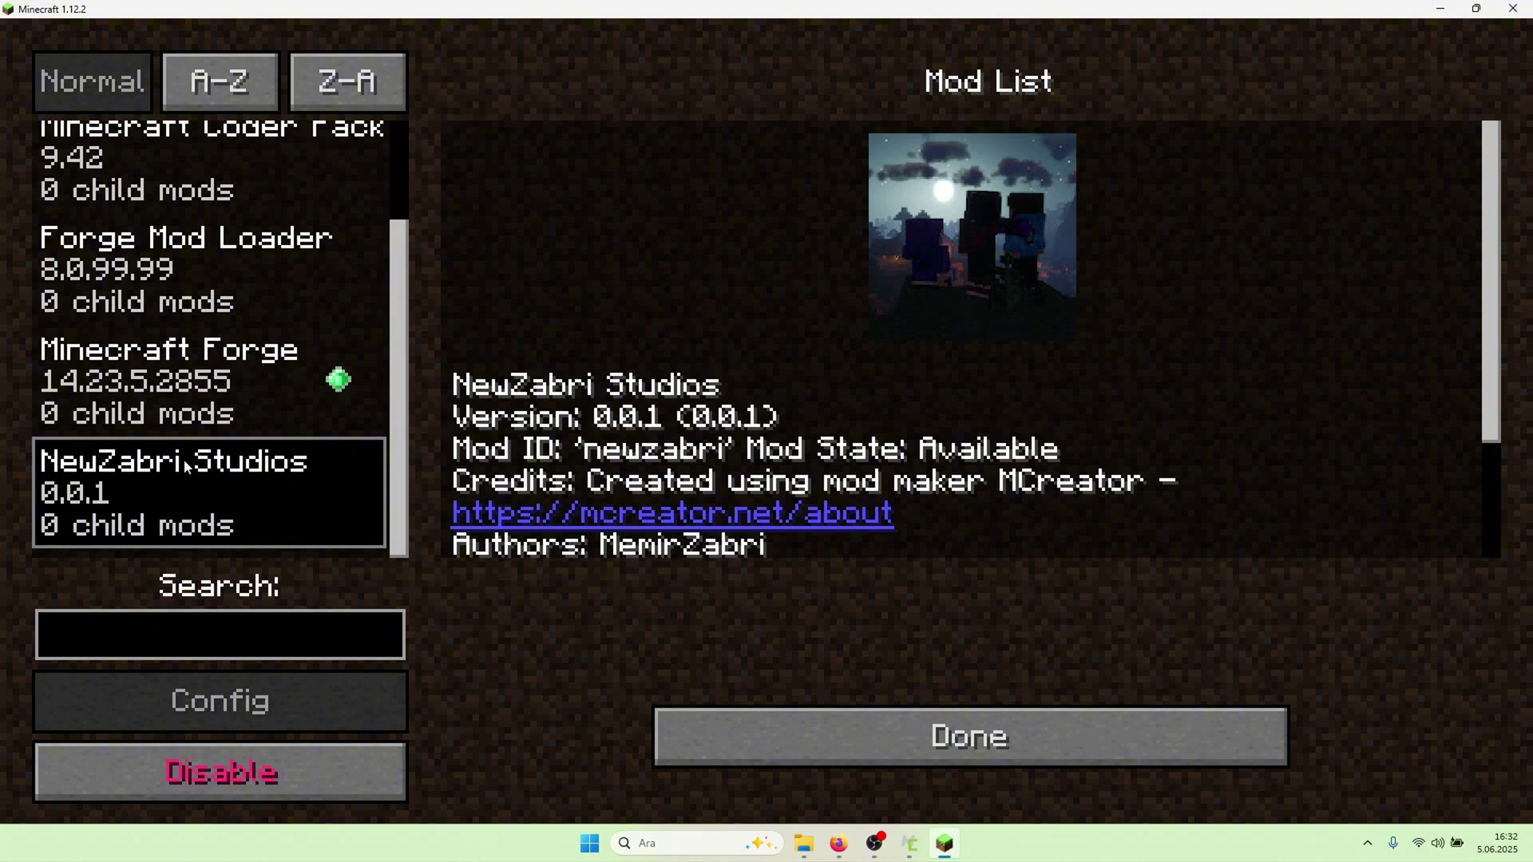
pyautogui.scroll(-3, 449, 465)
pyautogui.scroll(3, 610, 274)
pyautogui.scroll(-2, 638, 423)
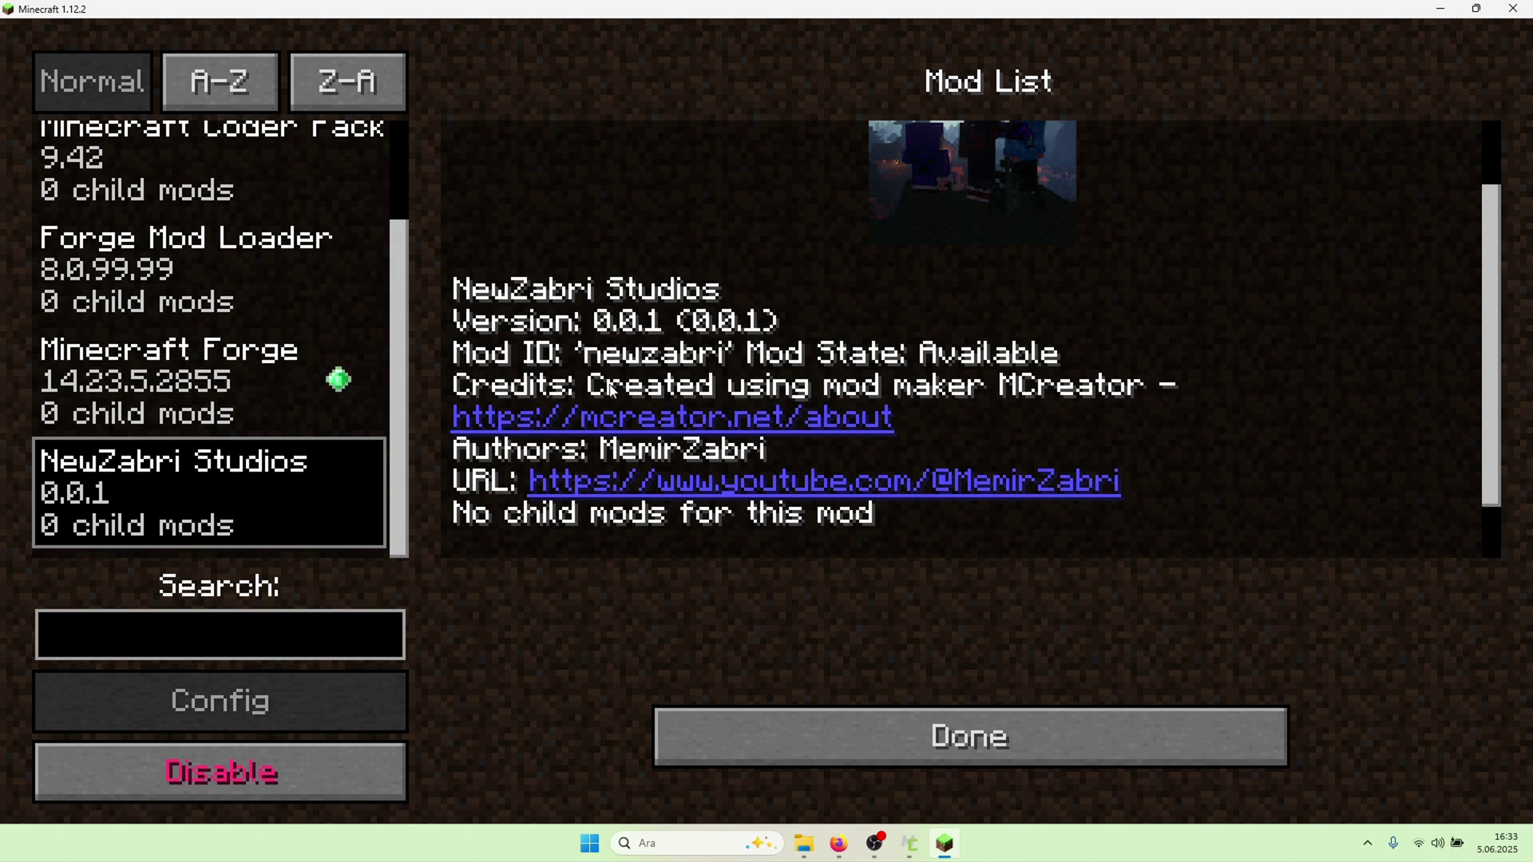
# Check the credits link without opening its website and read the rest of the mod's details down to the description
pyautogui.click(870, 419)
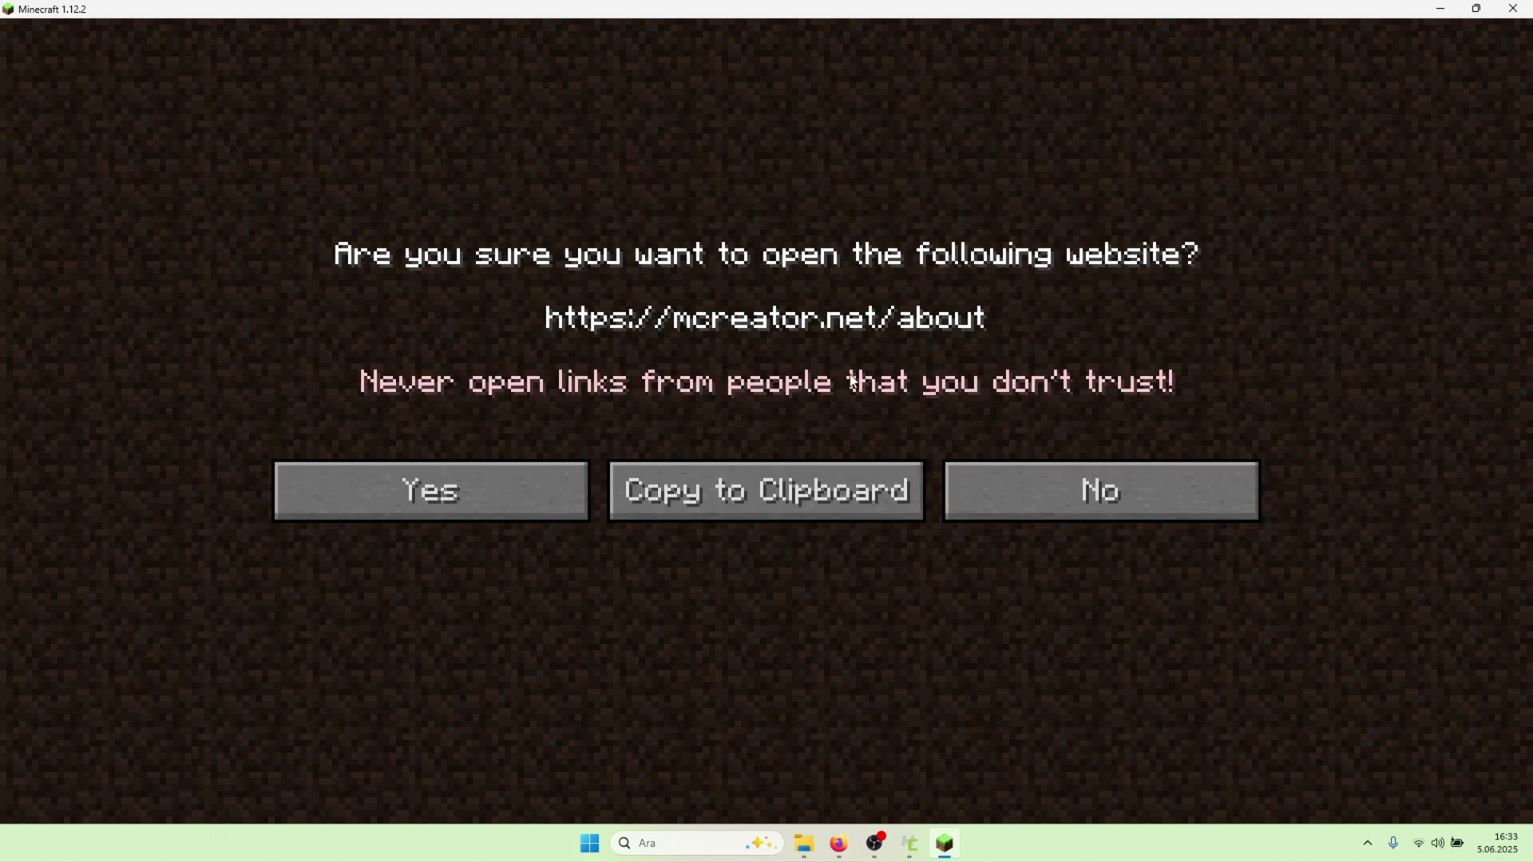
pyautogui.click(1027, 485)
pyautogui.scroll(-3, 716, 465)
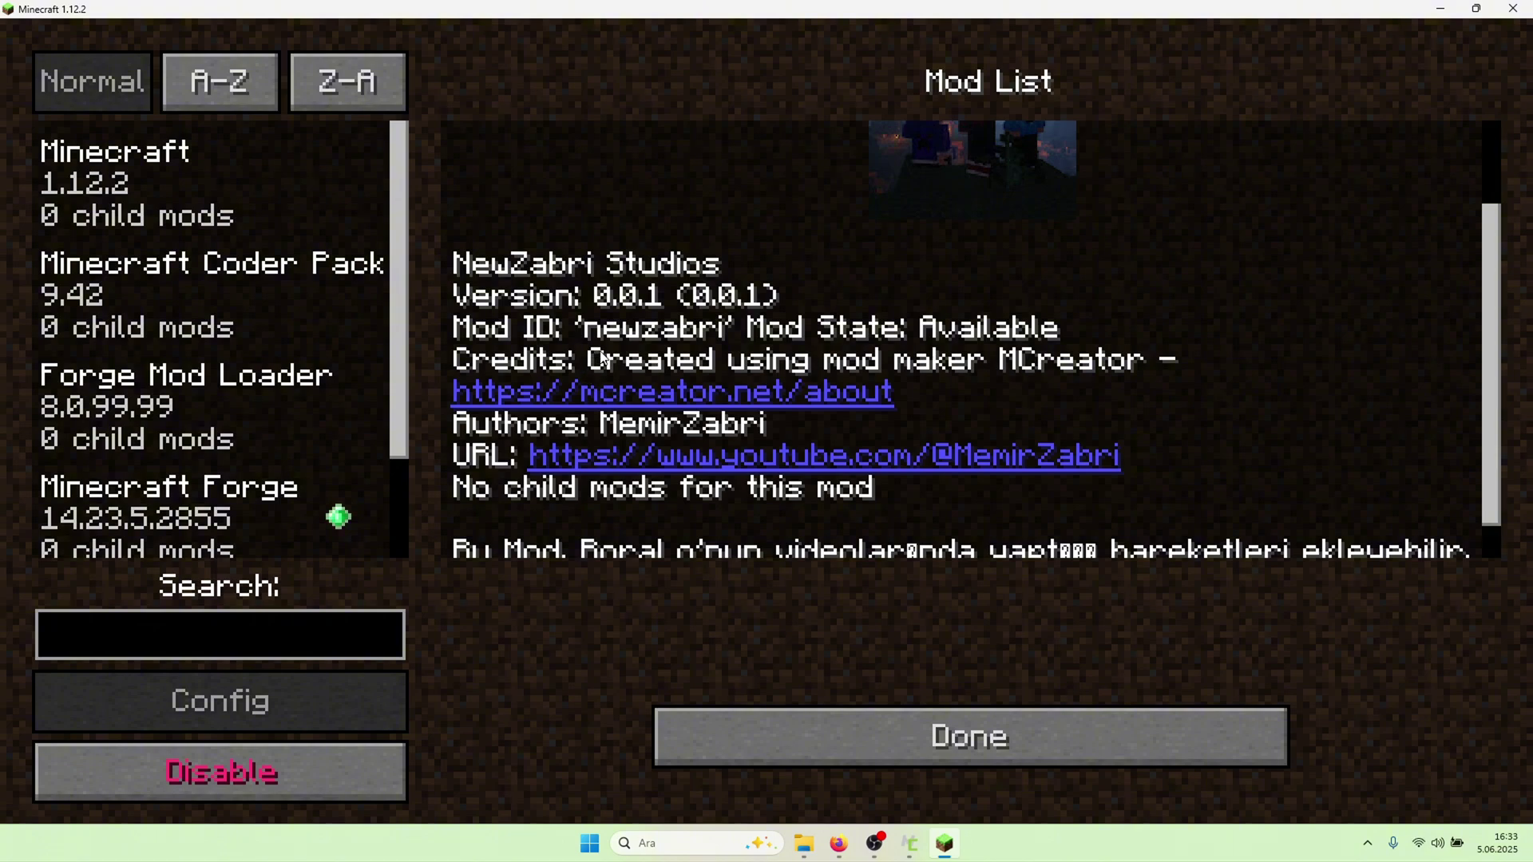
pyautogui.scroll(-1, 679, 300)
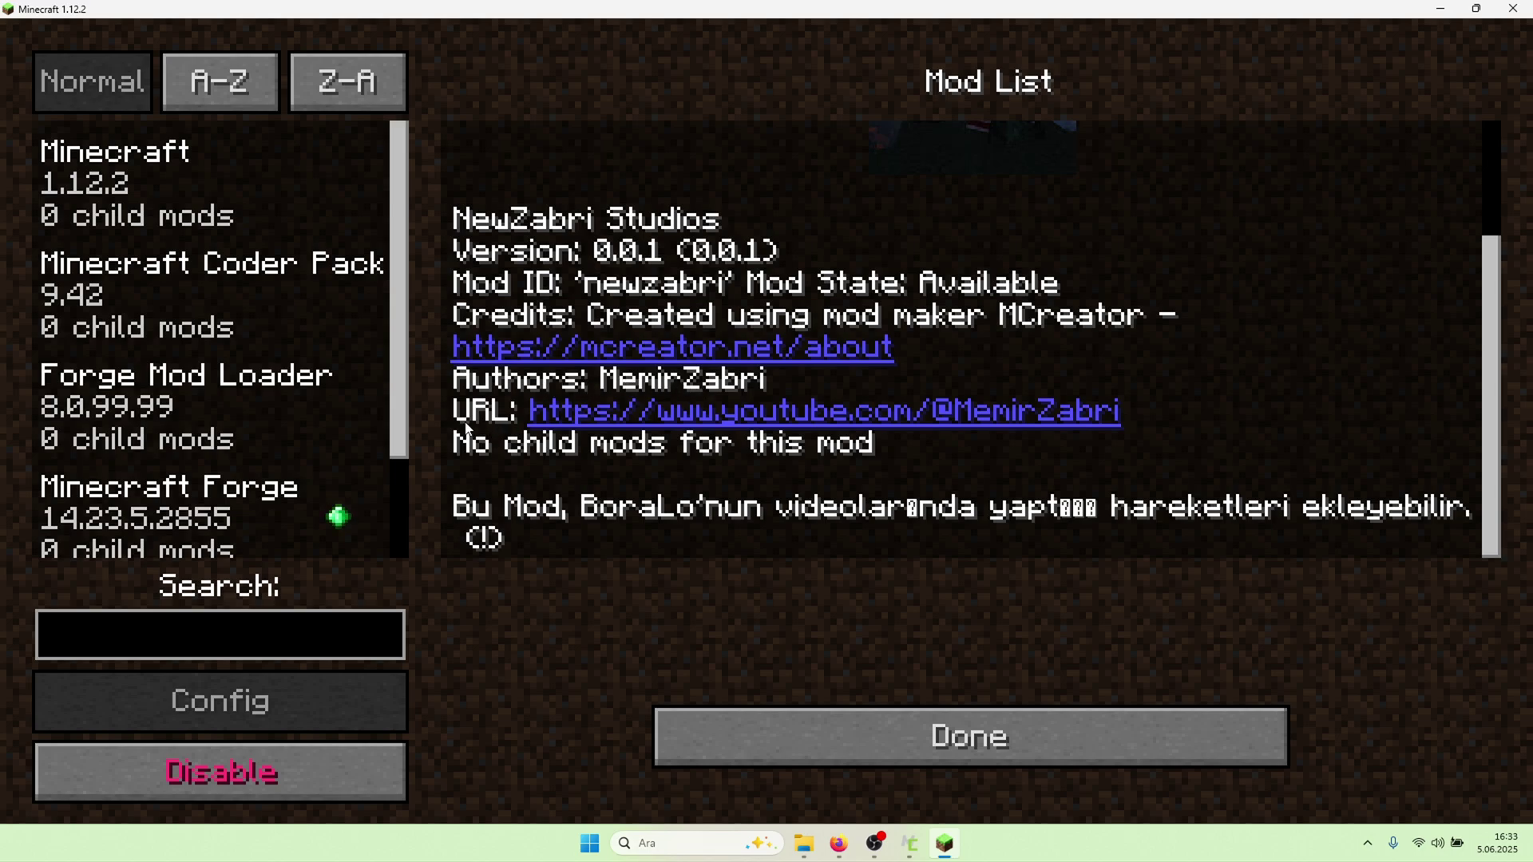
# Test the mod's YouTube channel URL in the browser, then return to Minecraft and quit the game
pyautogui.click(1003, 415)
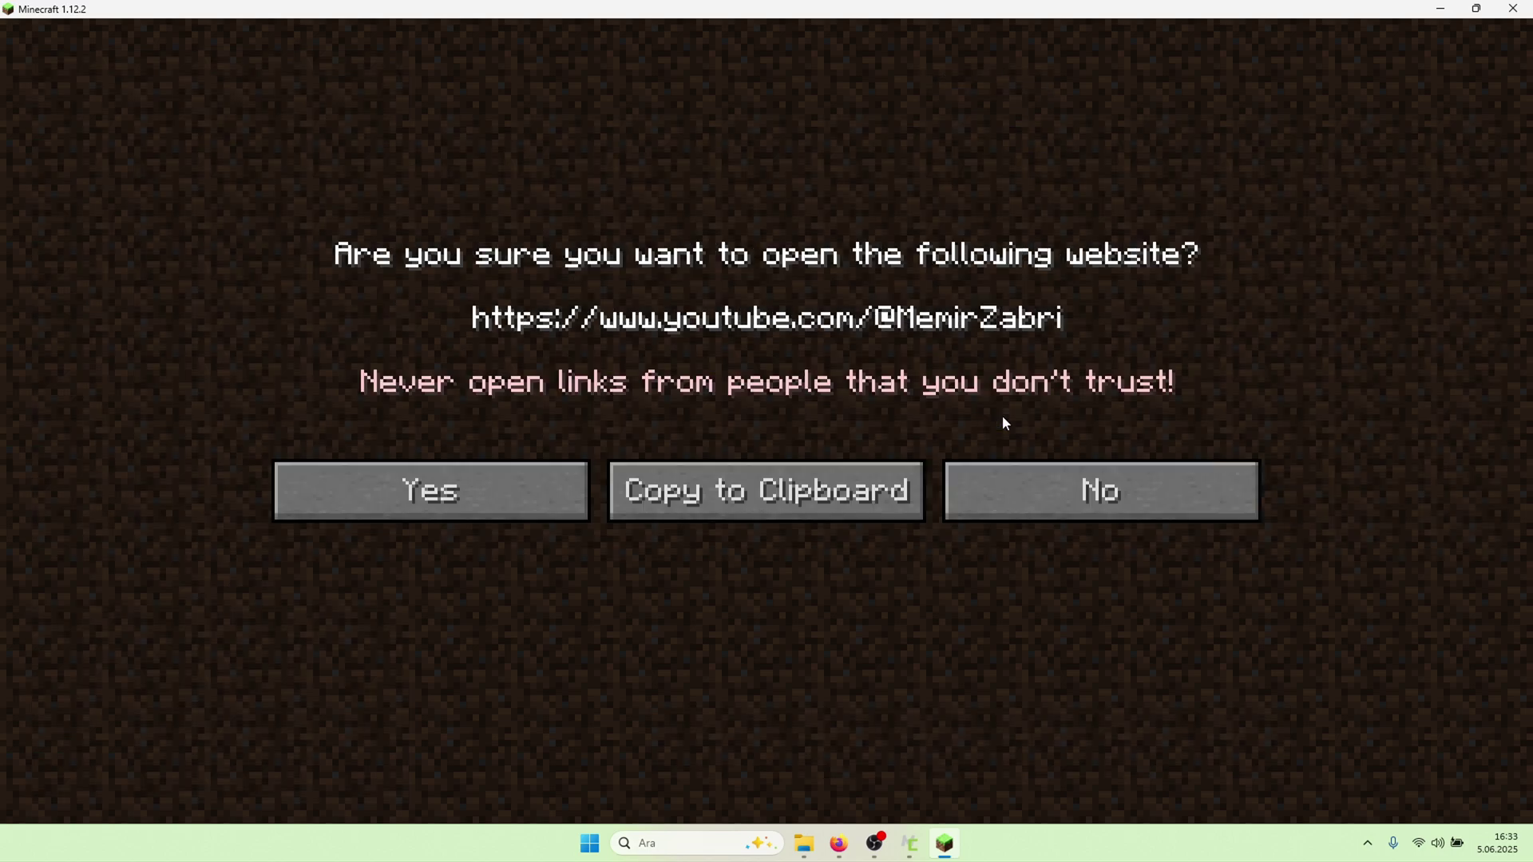
pyautogui.click(455, 498)
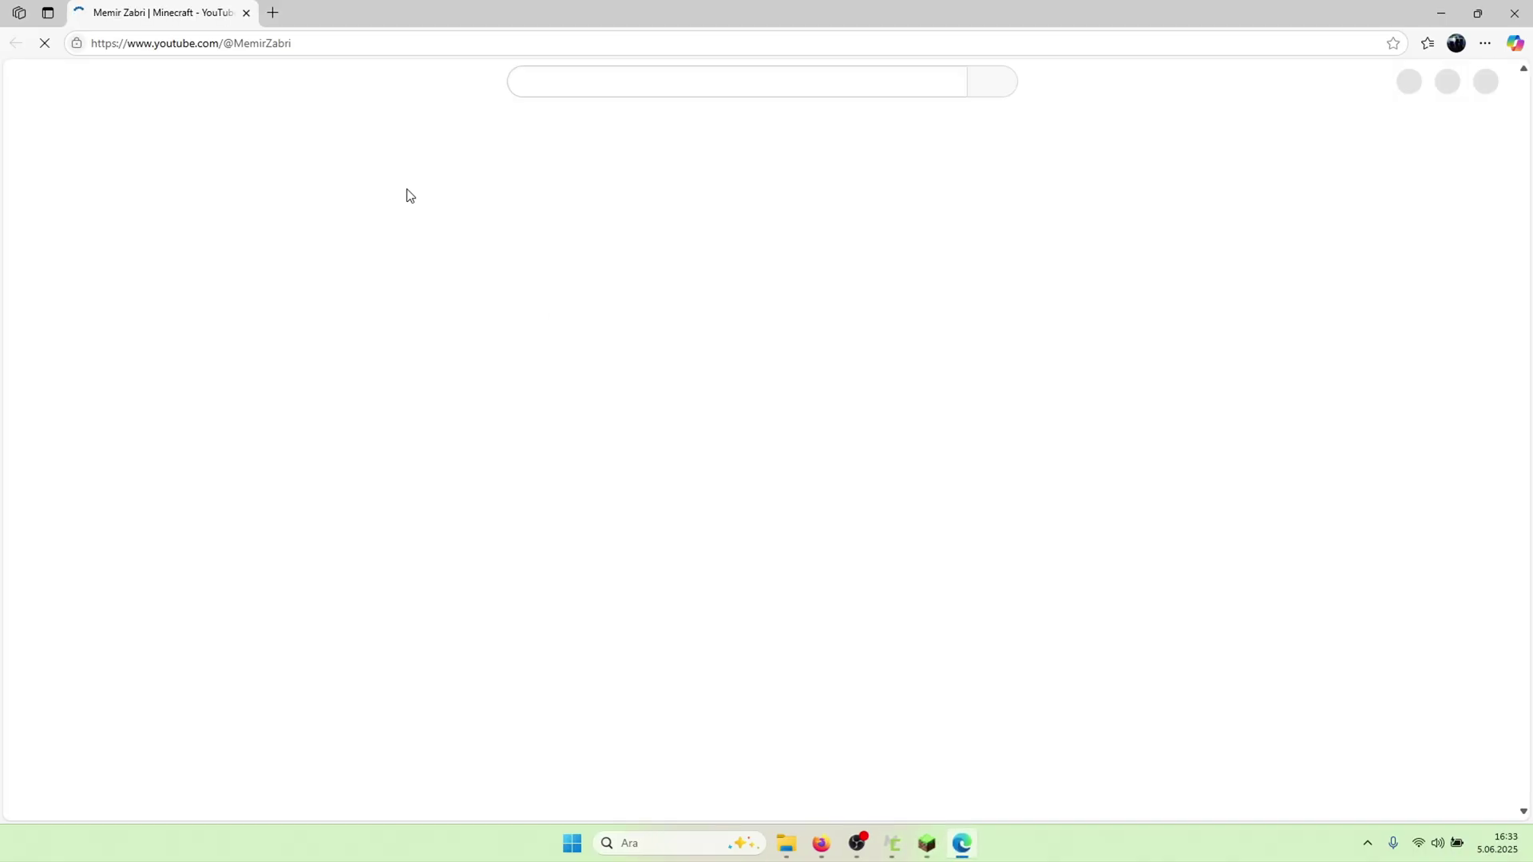
pyautogui.hotkey('alt', 'Tab')
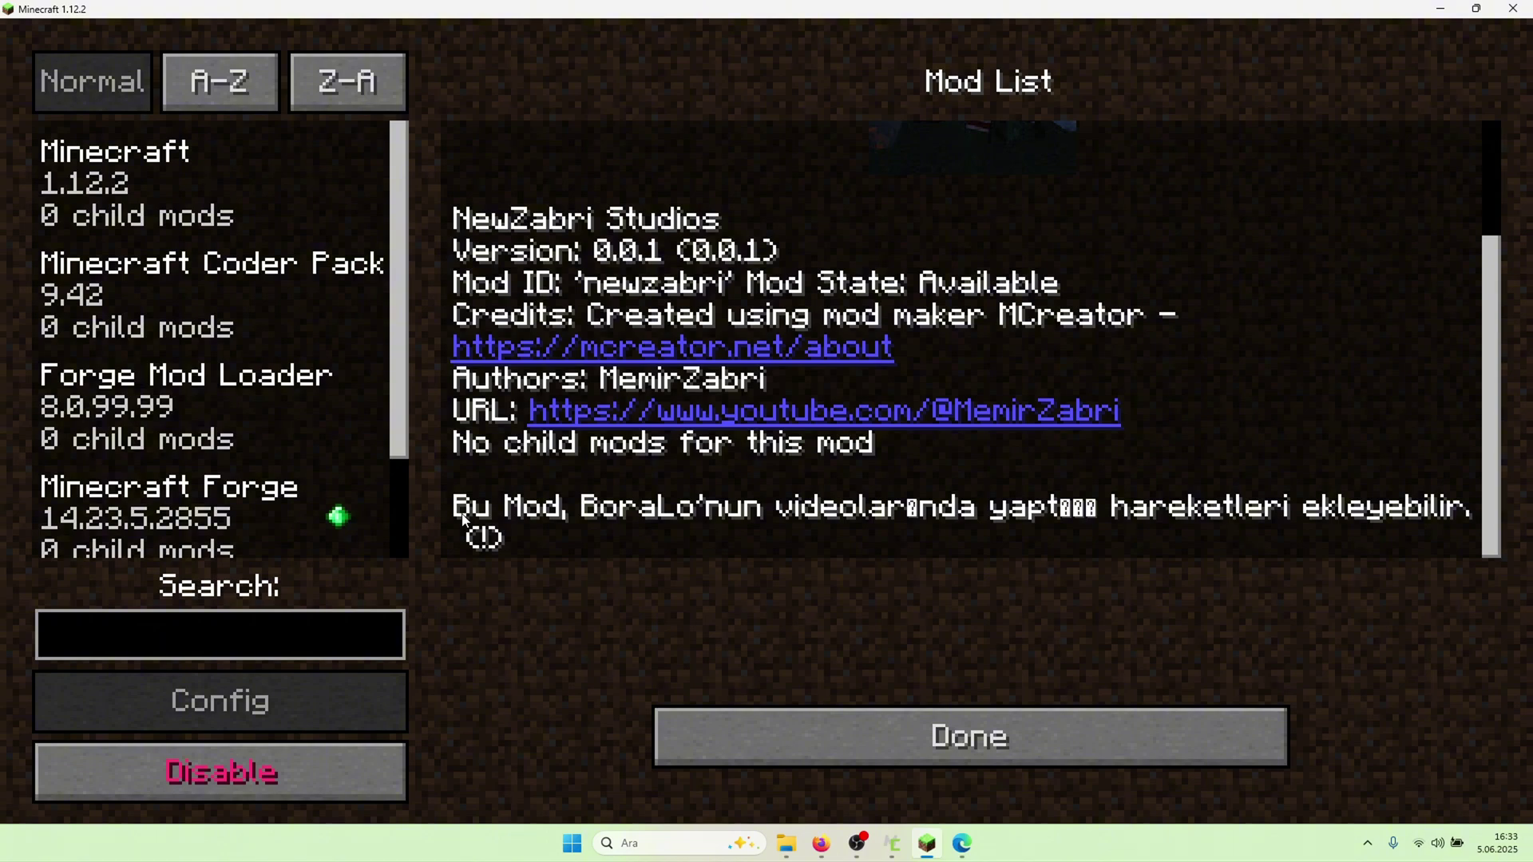
pyautogui.click(744, 721)
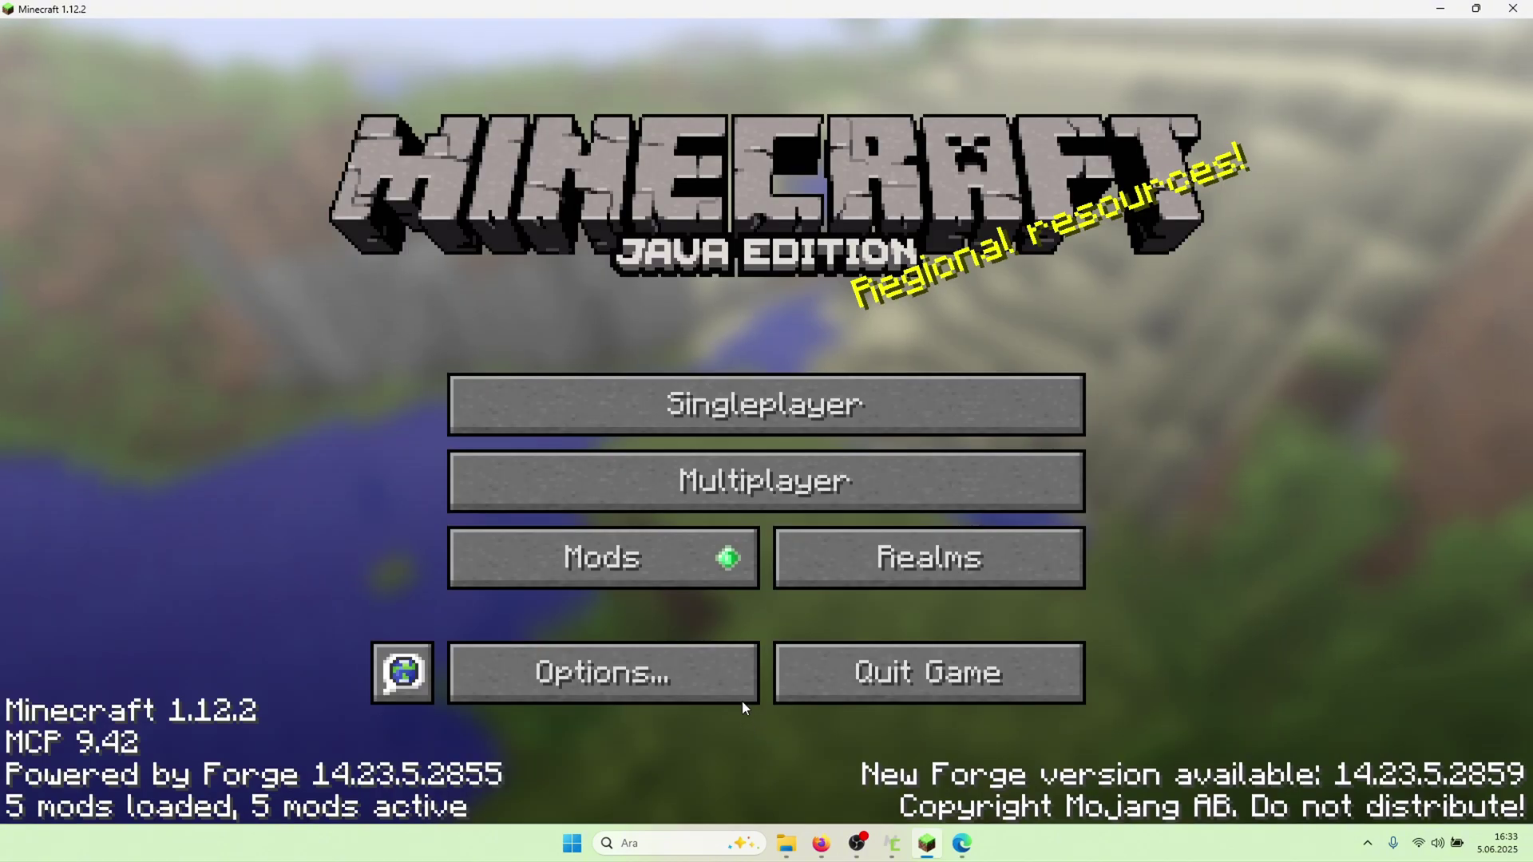
pyautogui.click(866, 651)
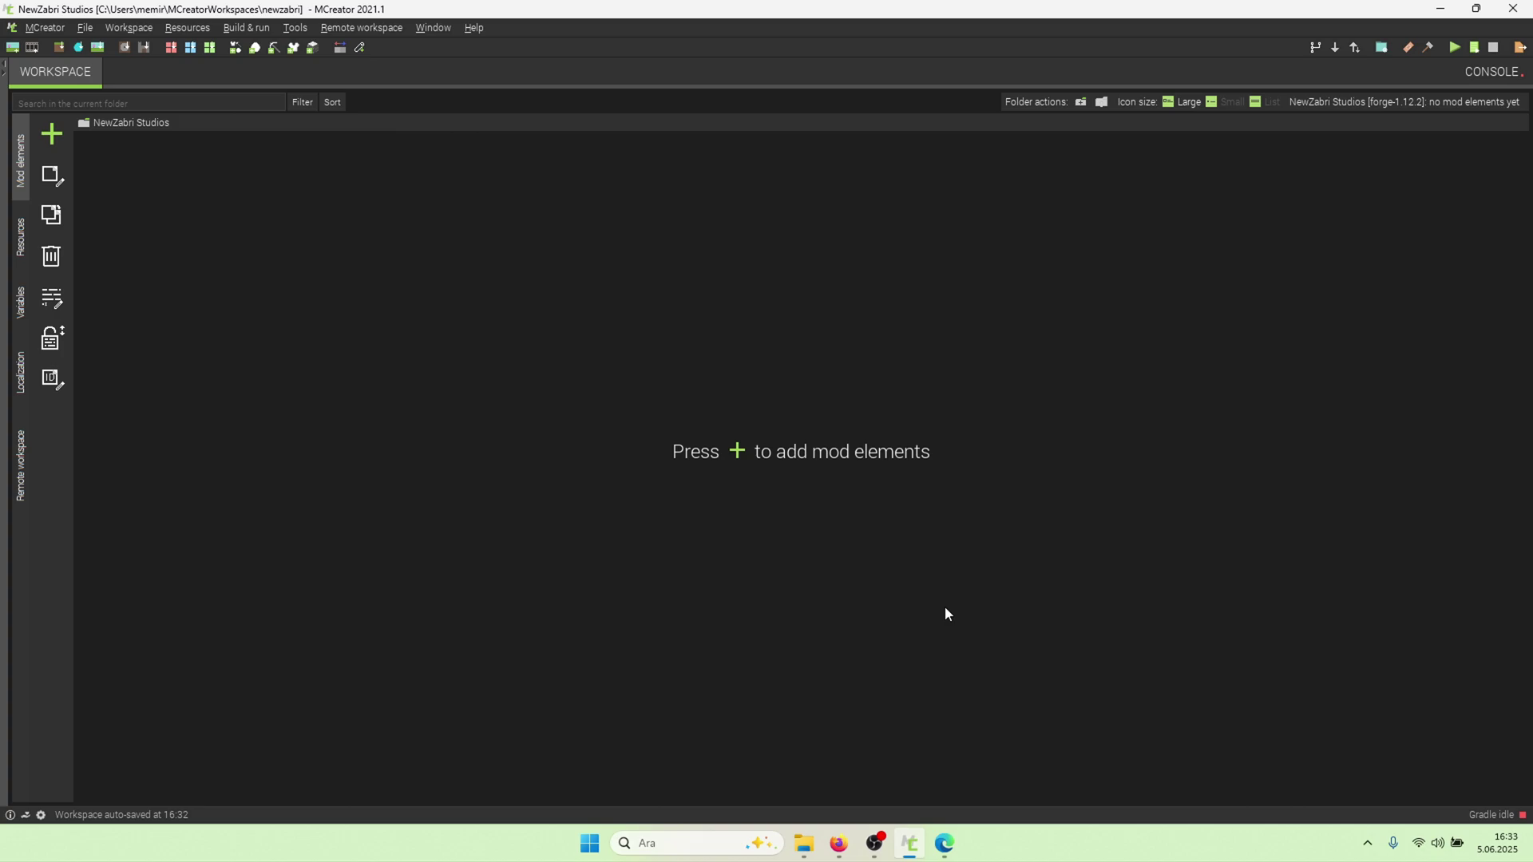